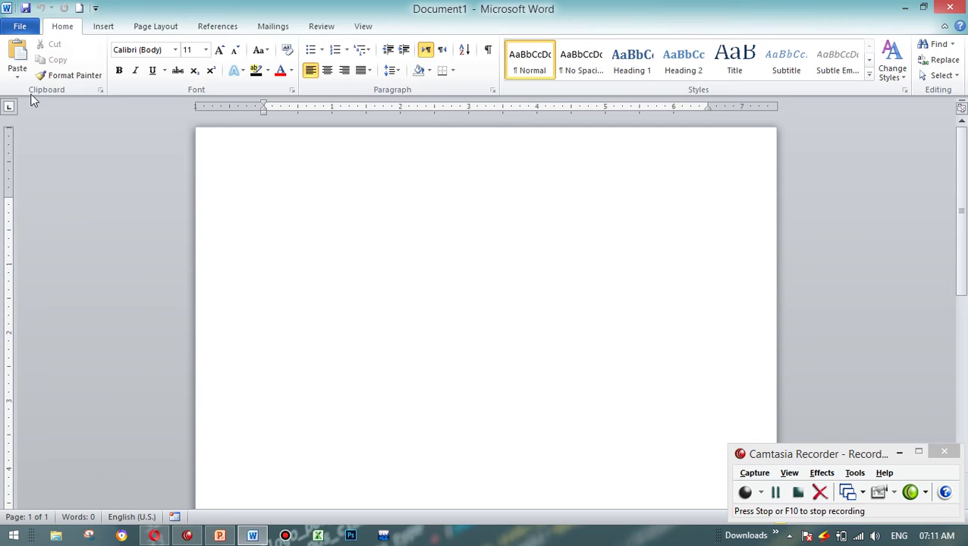
Step: Examine the templates available for a new document and return to the blank page
left_click(20, 26)
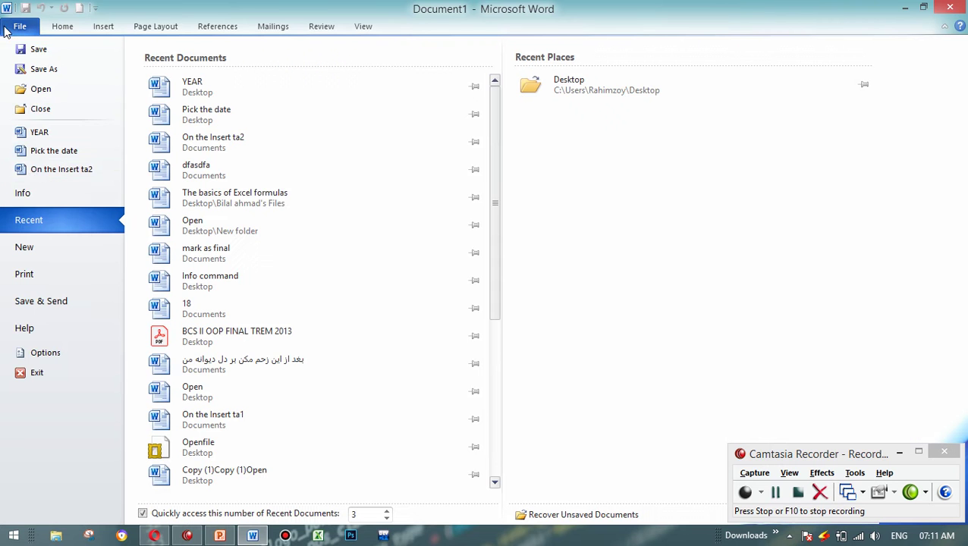
left_click(25, 247)
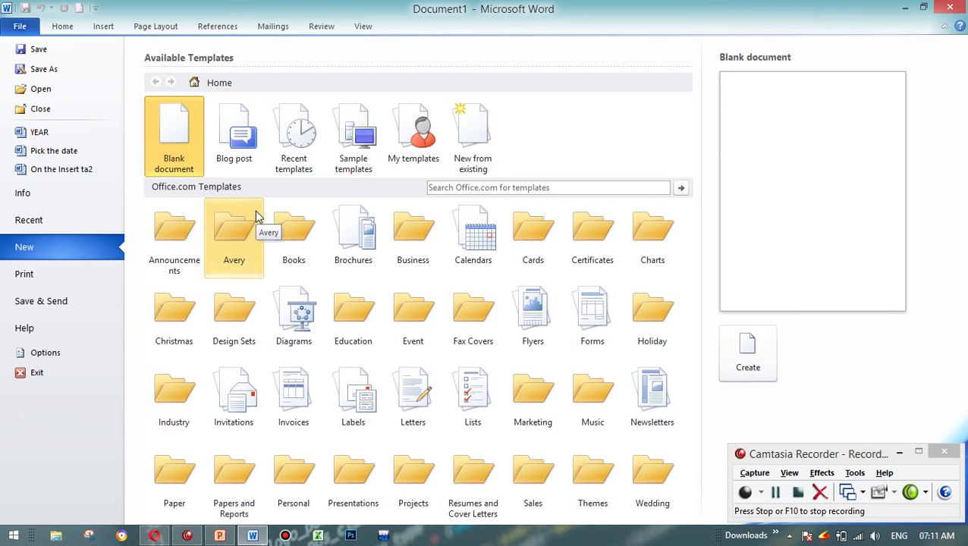
left_click(904, 8)
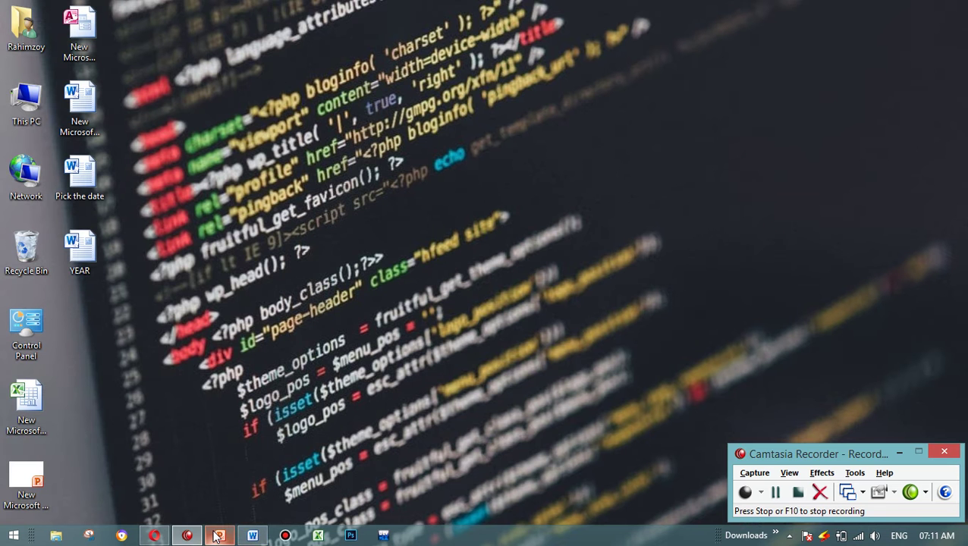
mouse_move(223, 537)
left_click(253, 535)
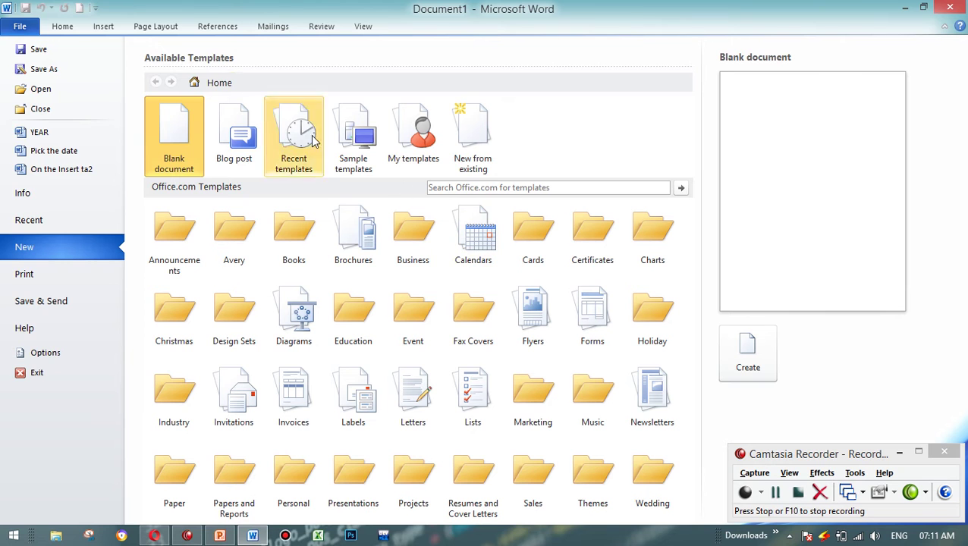
left_click(77, 27)
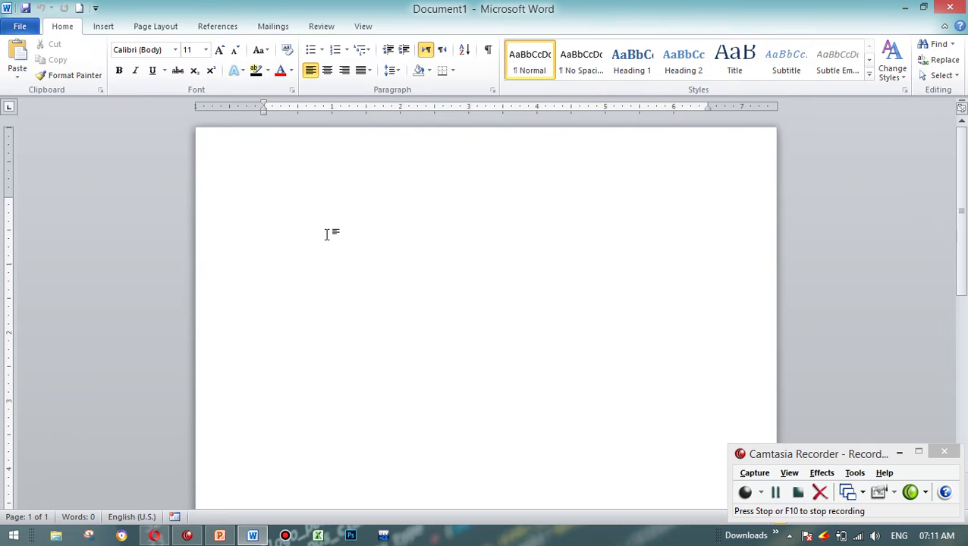
Step: Enter the heading "NEW" and generate sample paragraphs on the line below it with =rand()
type("=")
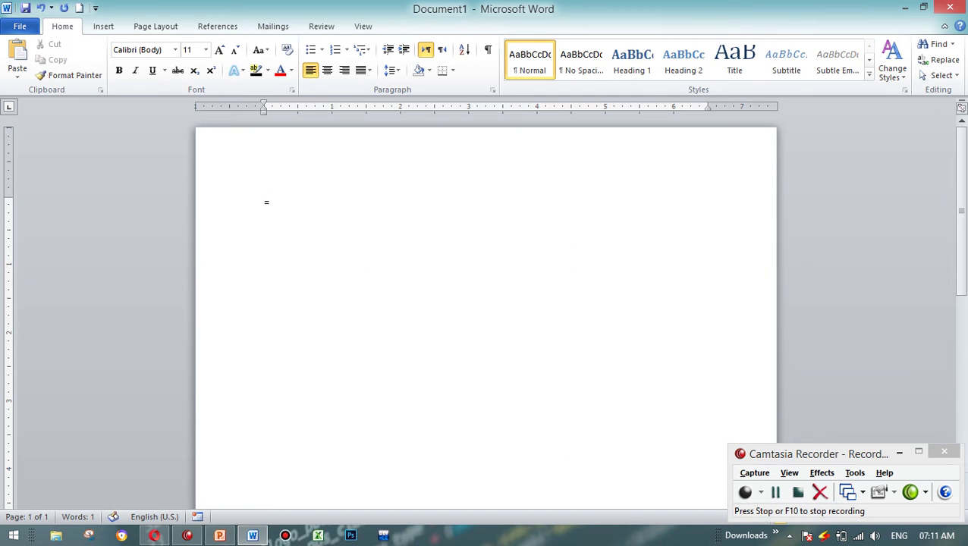
key("BackSpace")
type("NEW")
key("Return")
type("=rand()")
key("Return")
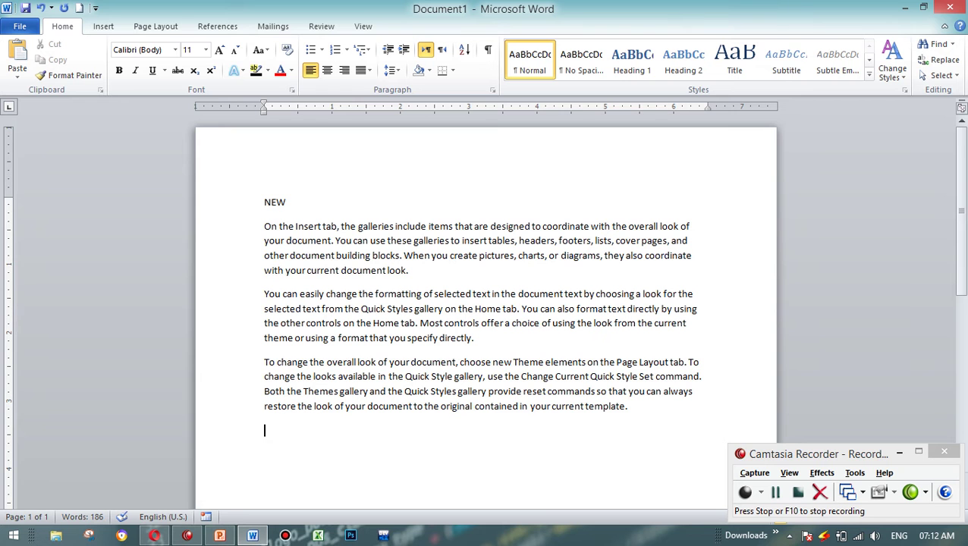
key("ctrl+shift+Up")
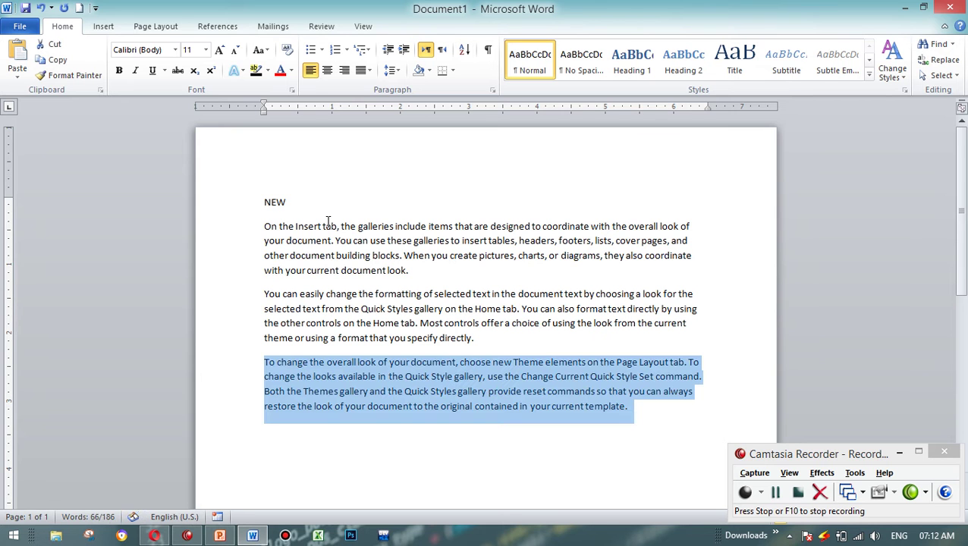
key("ctrl+shift+Up")
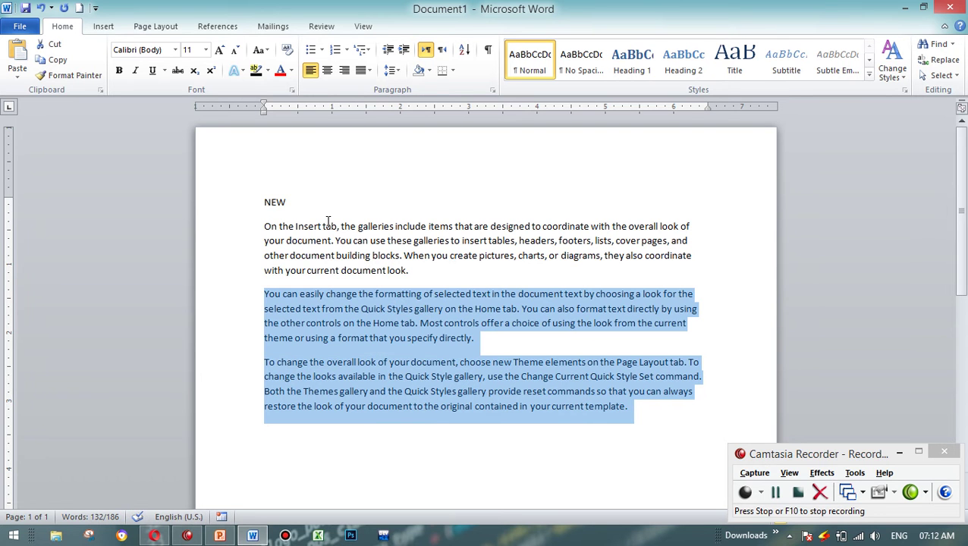
key("ctrl+End")
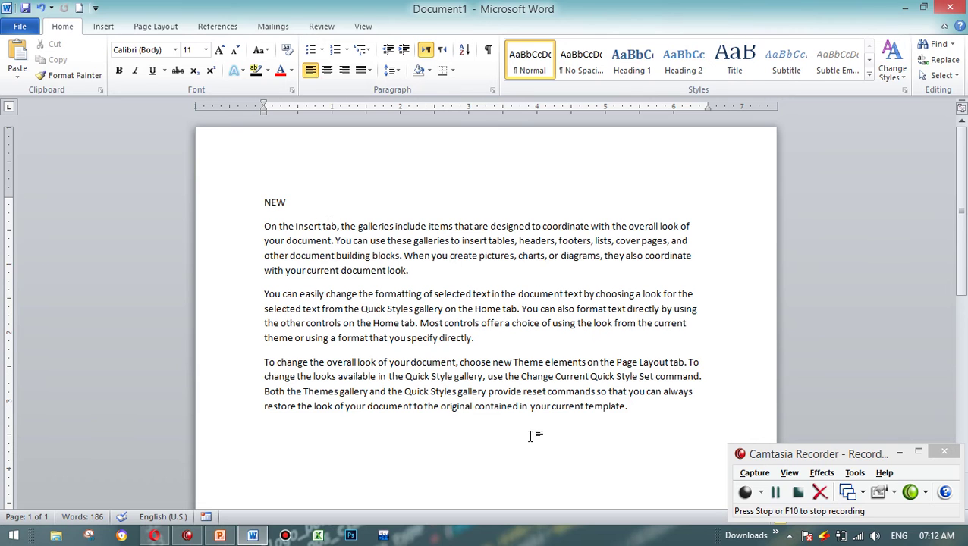
Step: Copy the last two paragraphs and paste them repeatedly at the document's end until it fills four pages
left_click_drag(628, 408, 262, 296)
left_click(42, 62)
left_click(307, 428)
left_click(18, 54)
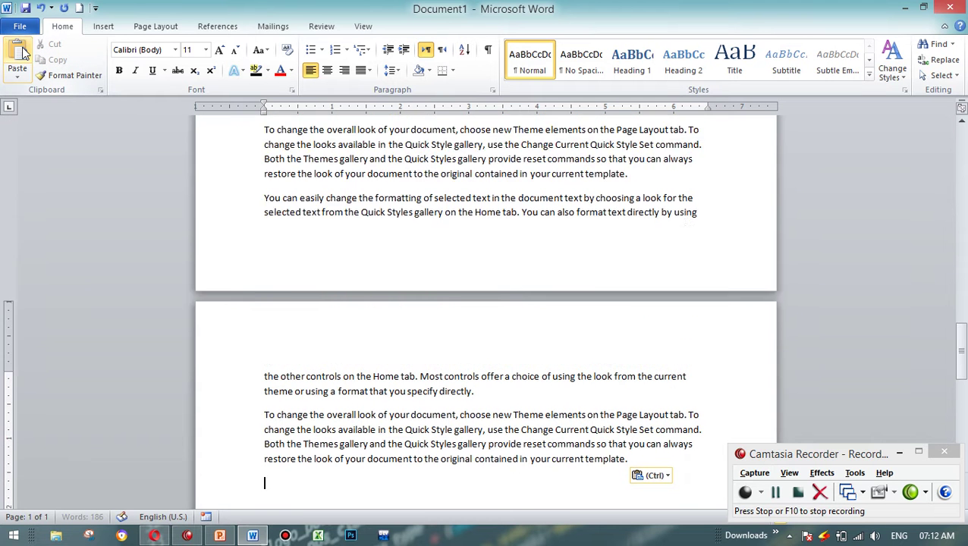
left_click_drag(960, 303, 951, 116)
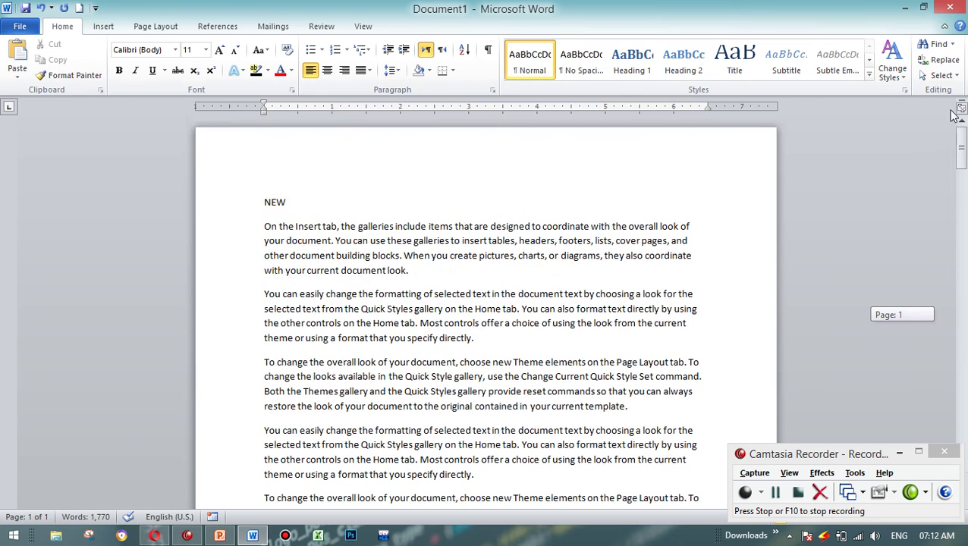
Step: Minimize the Camtasia Recorder window and dismiss its tip
left_click(898, 453)
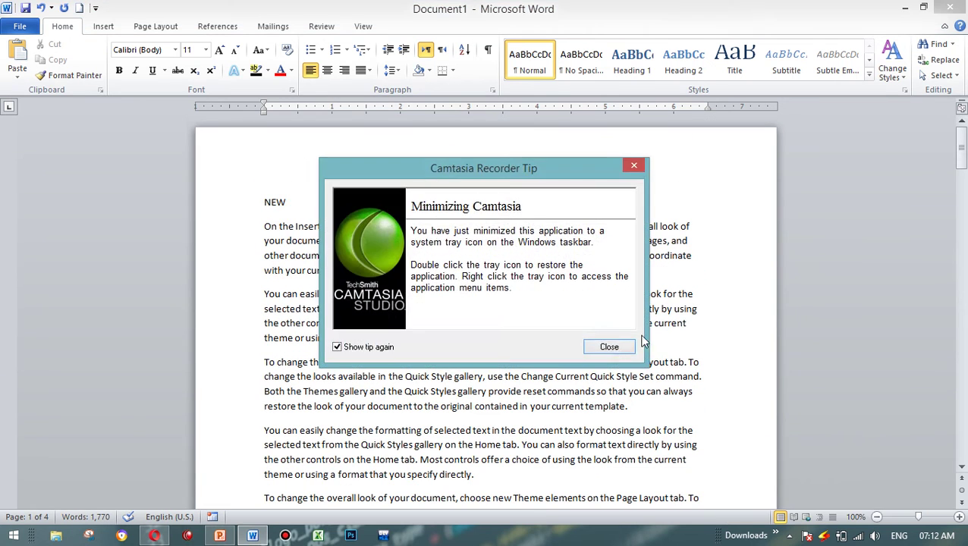
left_click(611, 348)
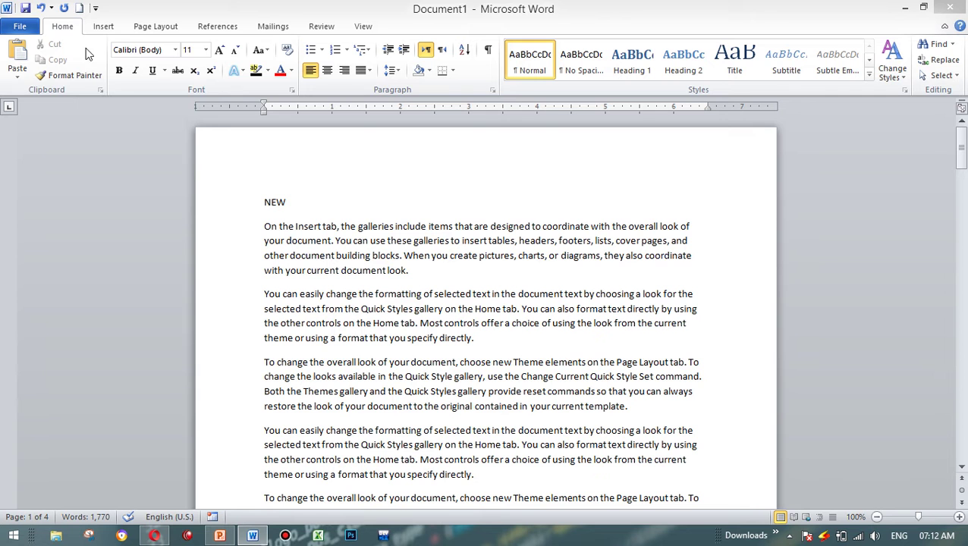
Step: Review the document information, the new-document templates and the PowerPoint slide on the New command, and return to the Word document's text
left_click(20, 26)
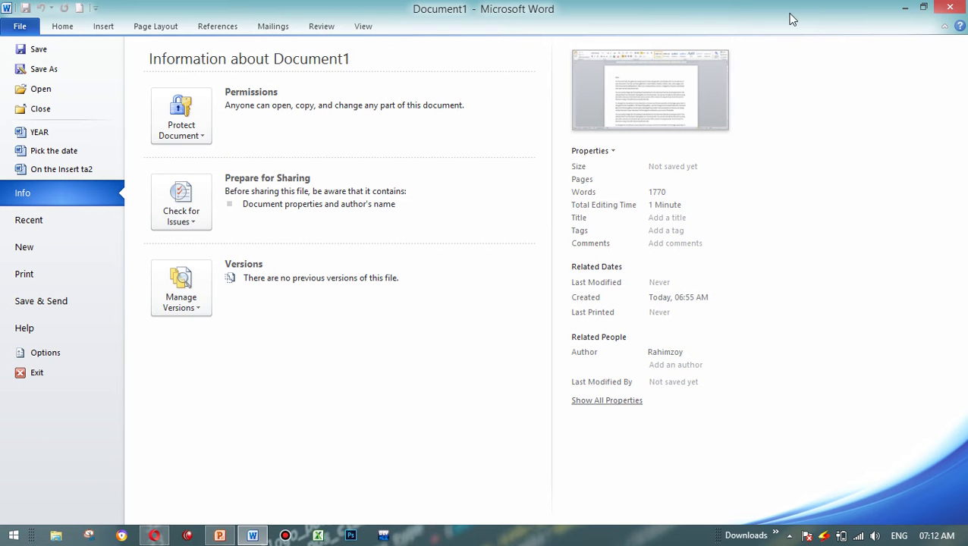
left_click(904, 8)
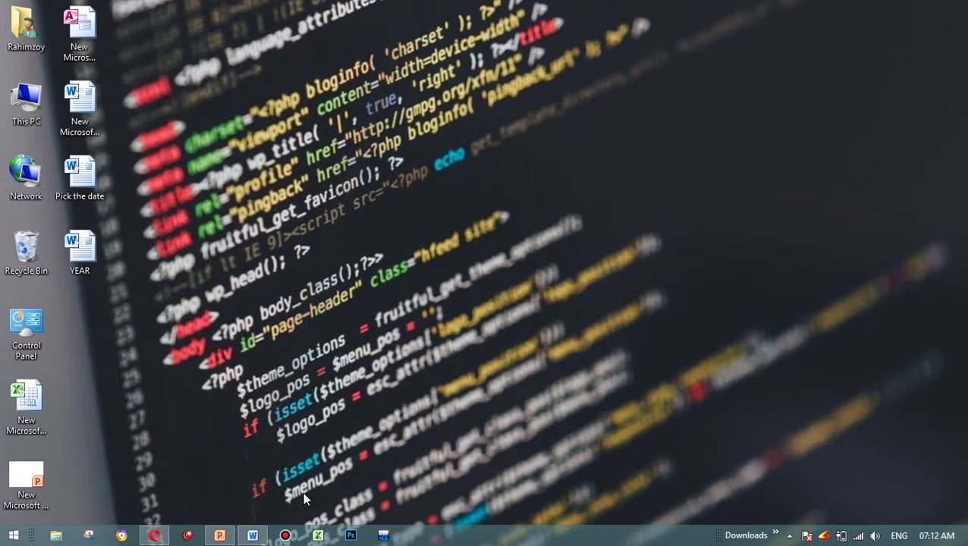
left_click(252, 535)
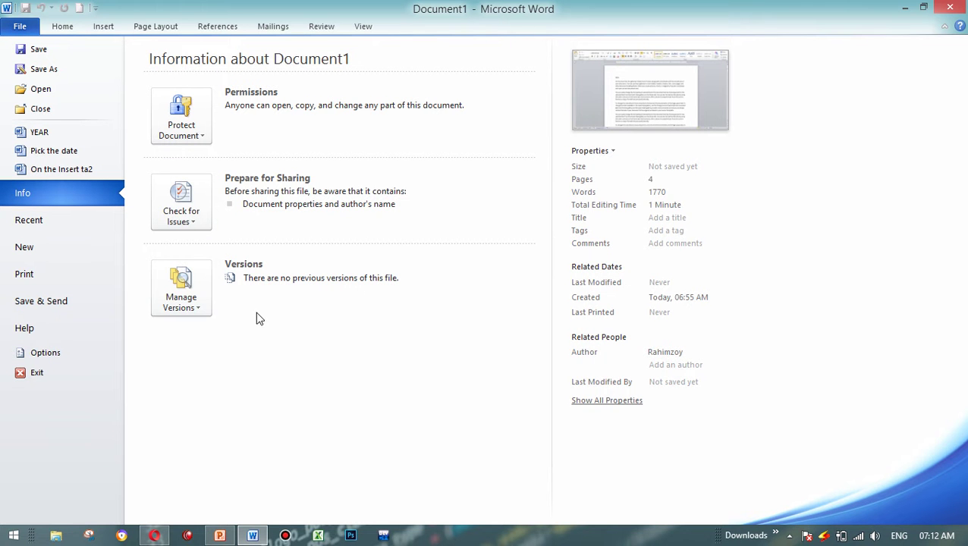
left_click(78, 249)
left_click(227, 540)
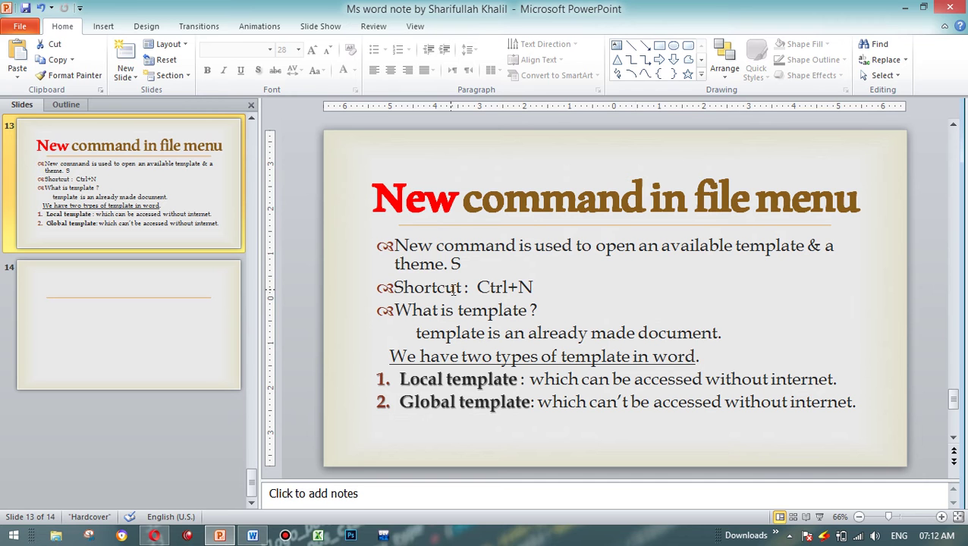
left_click(903, 12)
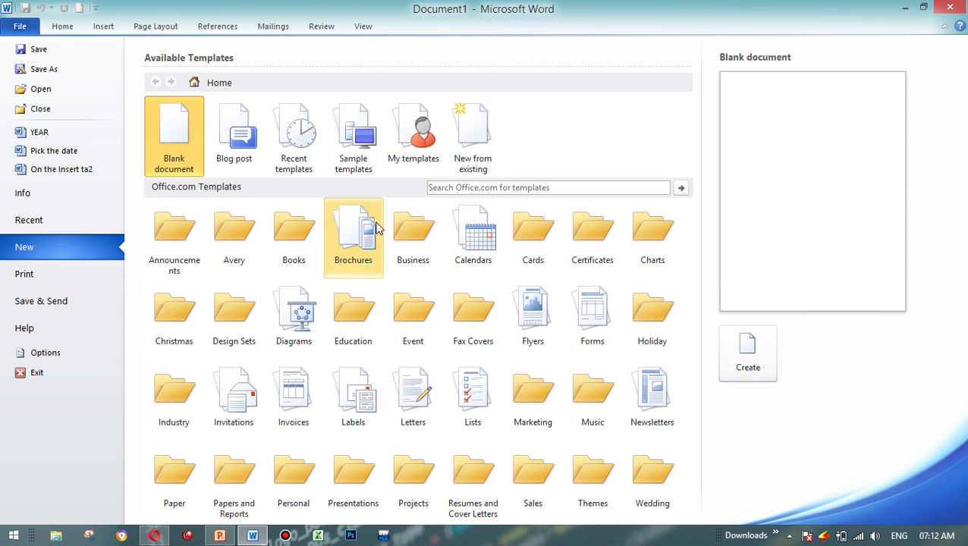
left_click(74, 26)
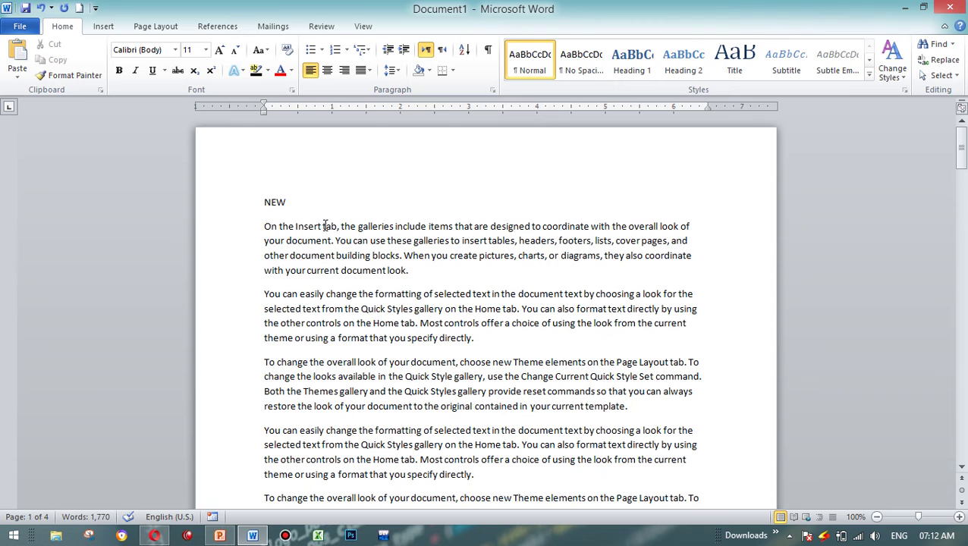
left_click_drag(286, 204, 413, 270)
left_click(423, 309)
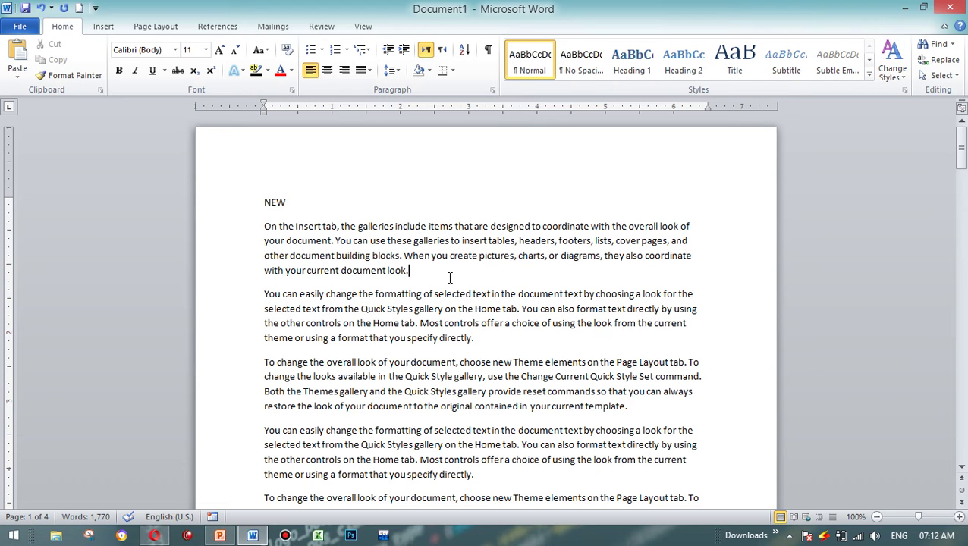
Step: Create four new blank documents in a row
left_click(79, 9)
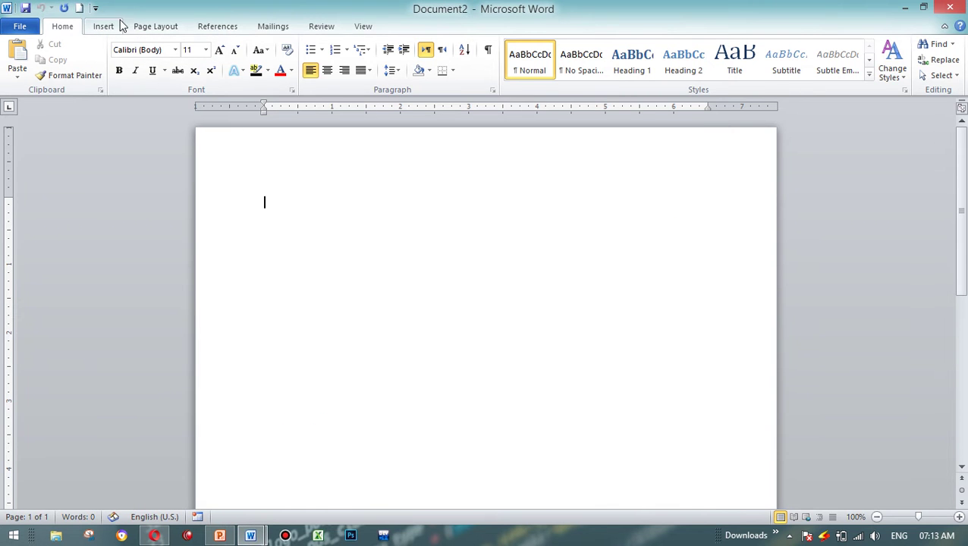
left_click(80, 7)
left_click(80, 9)
left_click(80, 8)
Step: Write "Ctril+n" in the newest document, start a new line, and create four more blank documents
type("ctrl+n")
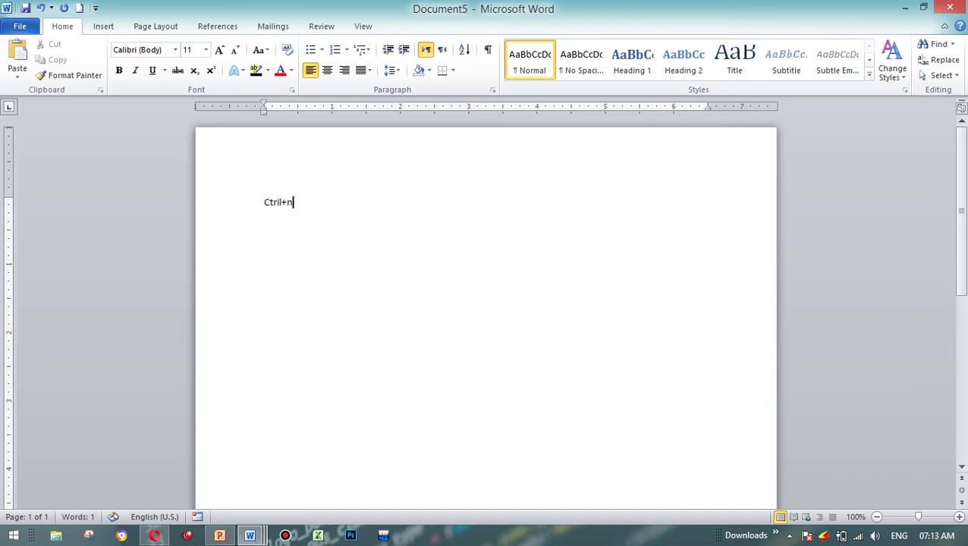
left_click(958, 516)
left_click(959, 516)
left_click(958, 517)
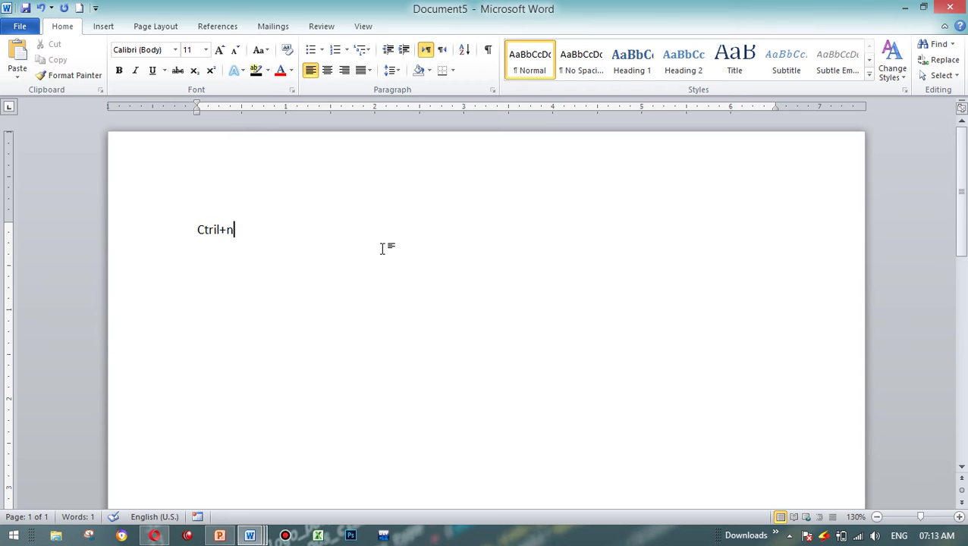
key("Return")
key("ctrl+n")
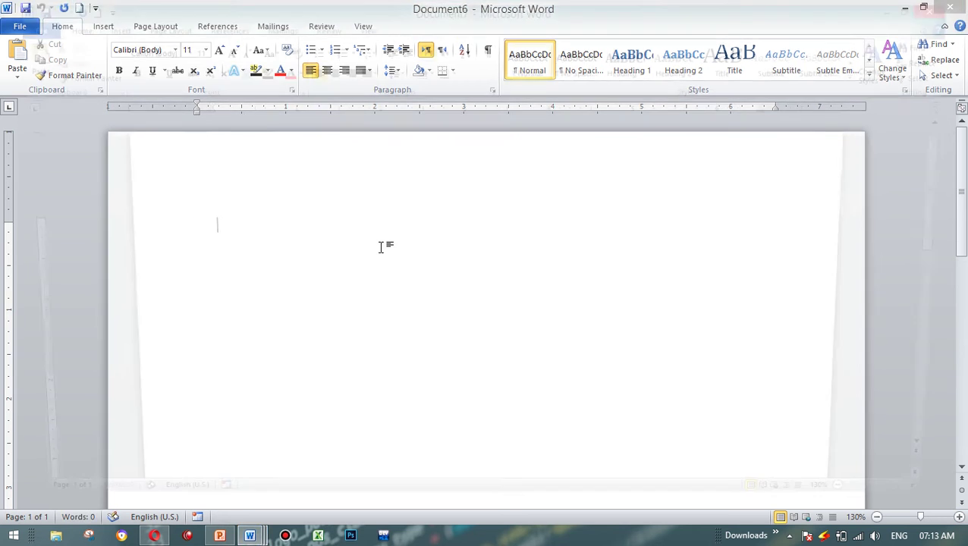
Step: Show the available templates, read the PowerPoint slide on local and global templates, and return to Word
left_click(11, 29)
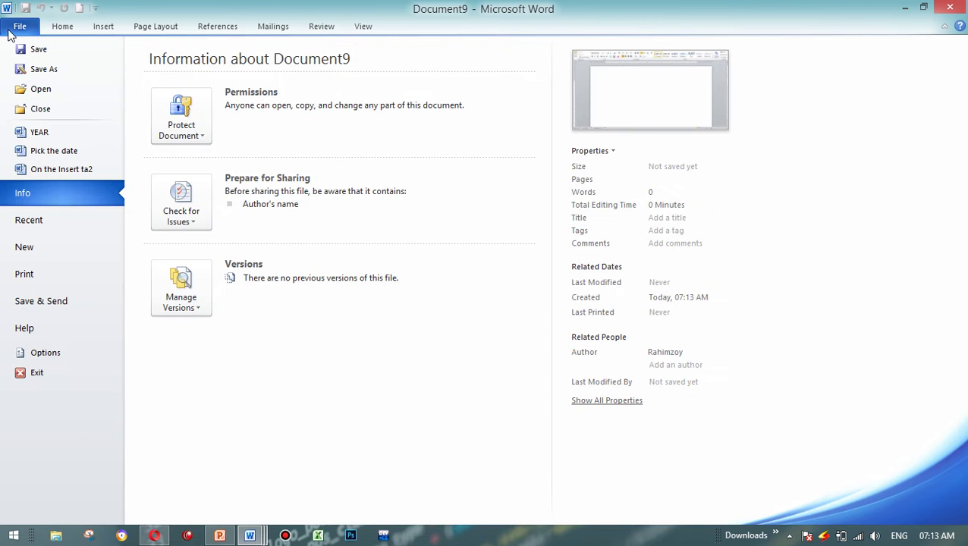
left_click(48, 249)
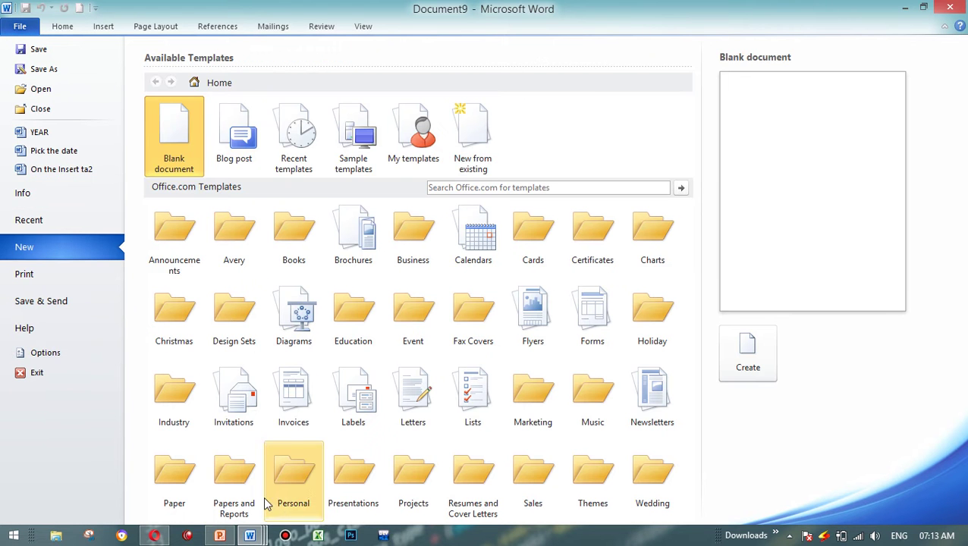
left_click(234, 537)
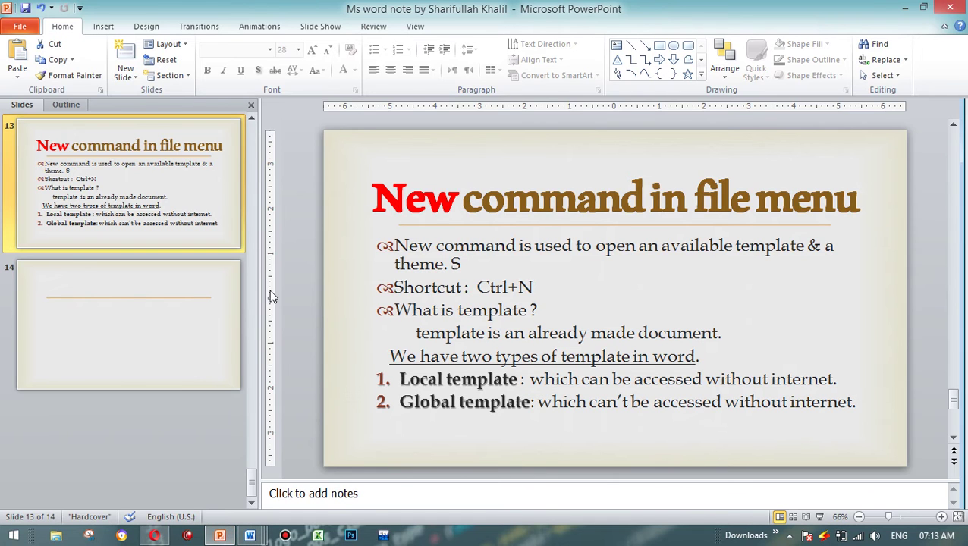
scroll(248, 175, "up", 4)
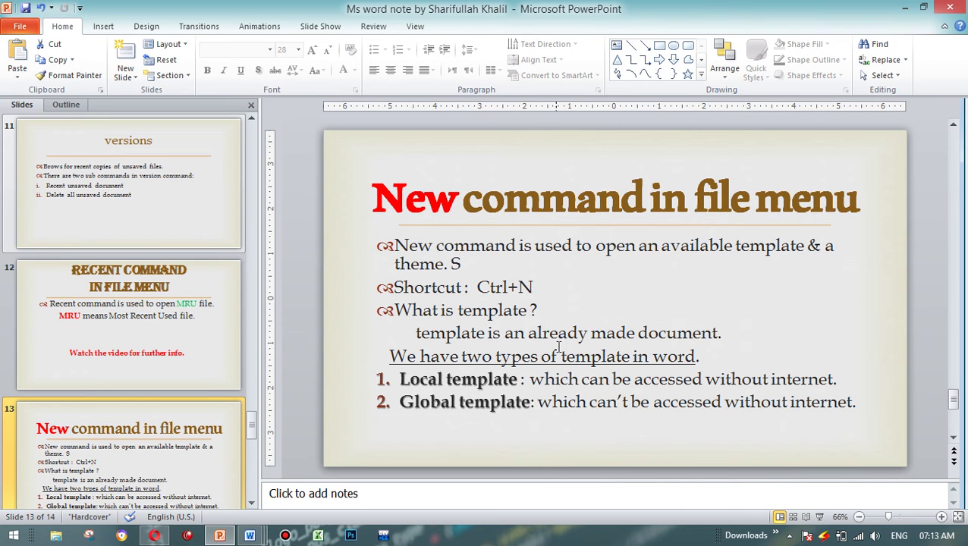
left_click(902, 7)
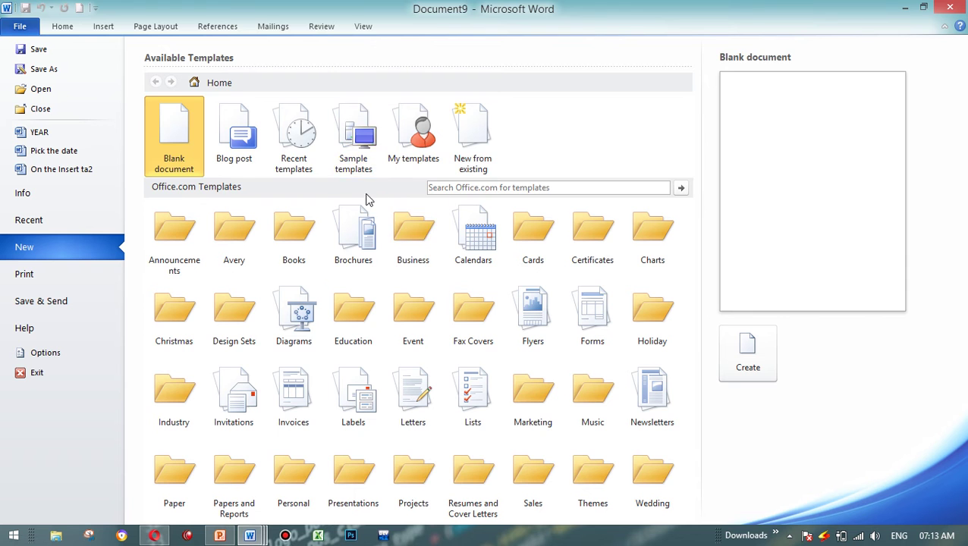
Step: Create a new document from the Oriel Resume sample template
left_click(342, 173)
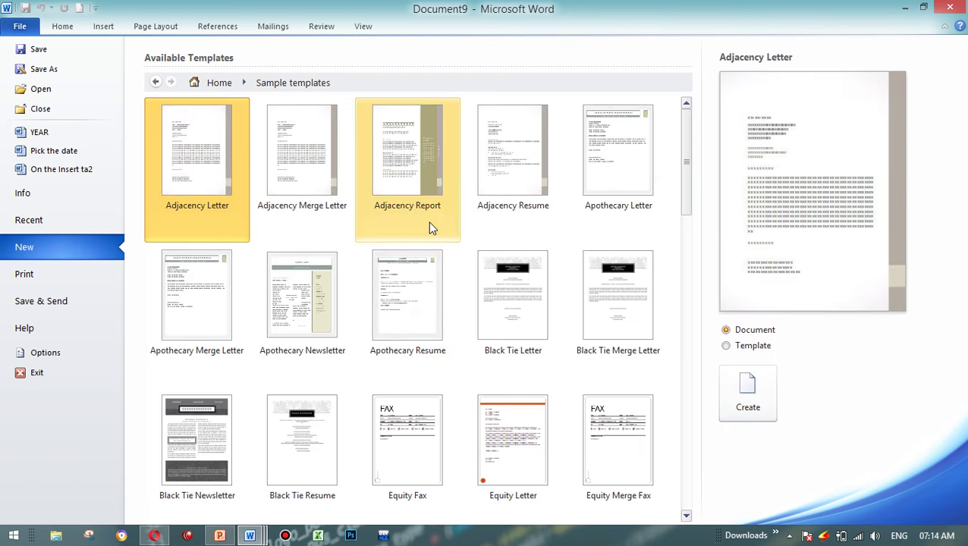
left_click_drag(688, 161, 687, 382)
left_click(196, 417)
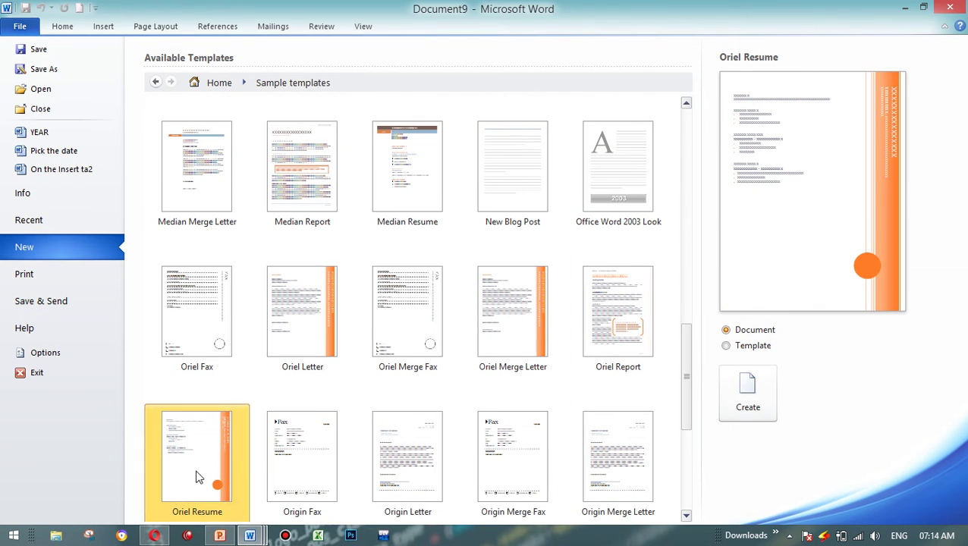
left_click(756, 415)
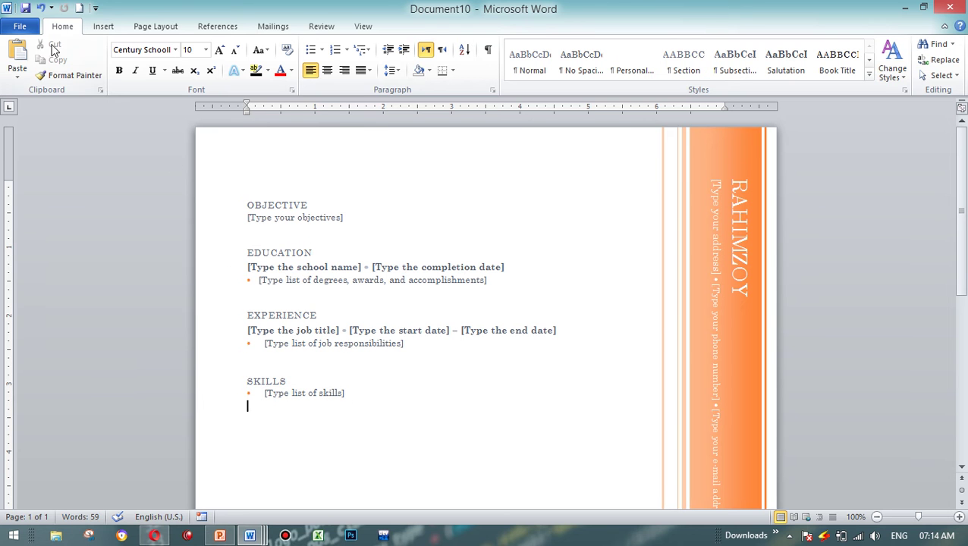
Step: Display the available templates again, minimize the resume document, and review the New command slide in PowerPoint
left_click(22, 31)
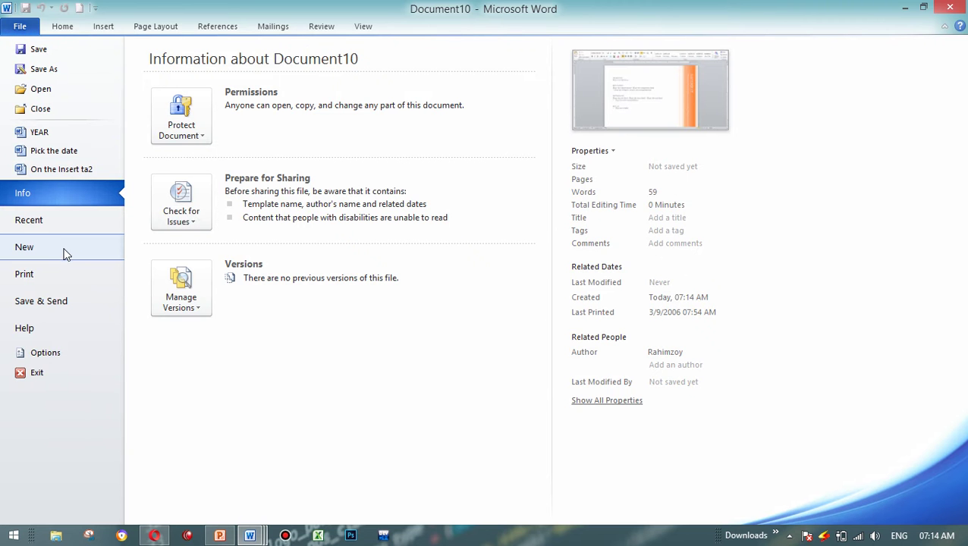
left_click(68, 253)
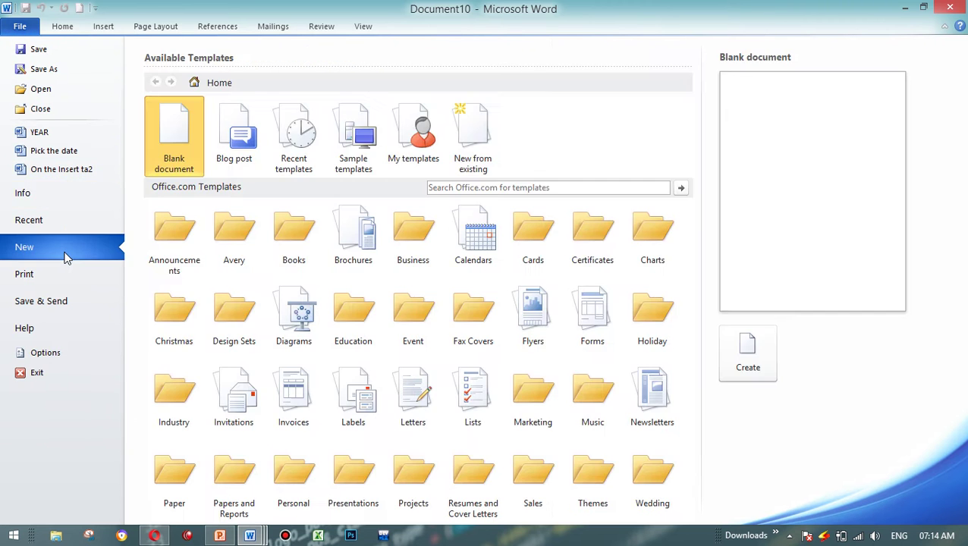
left_click(904, 8)
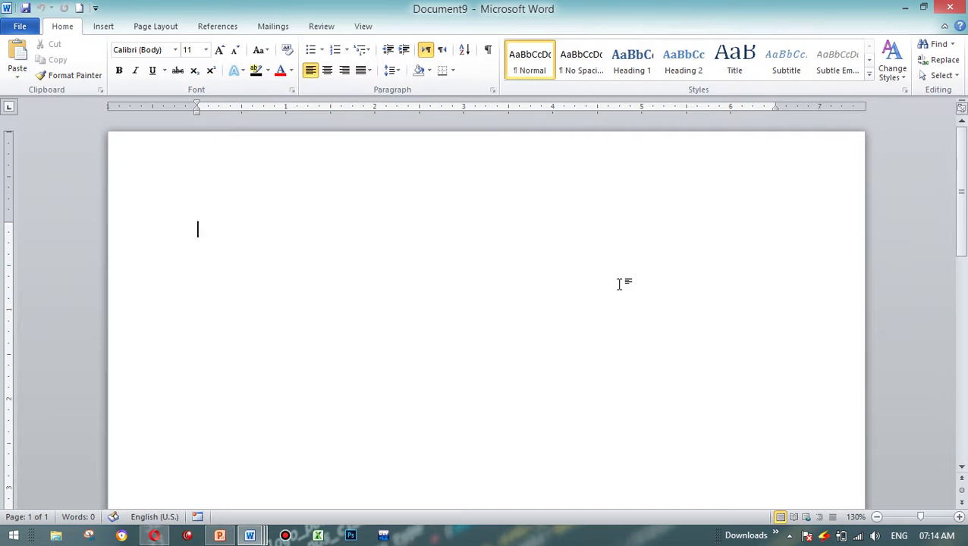
left_click(220, 535)
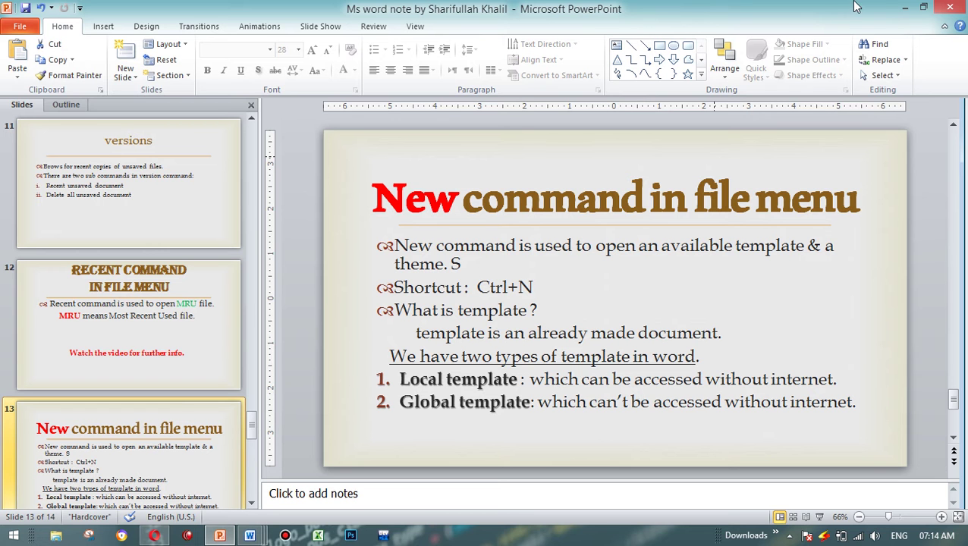
left_click(904, 8)
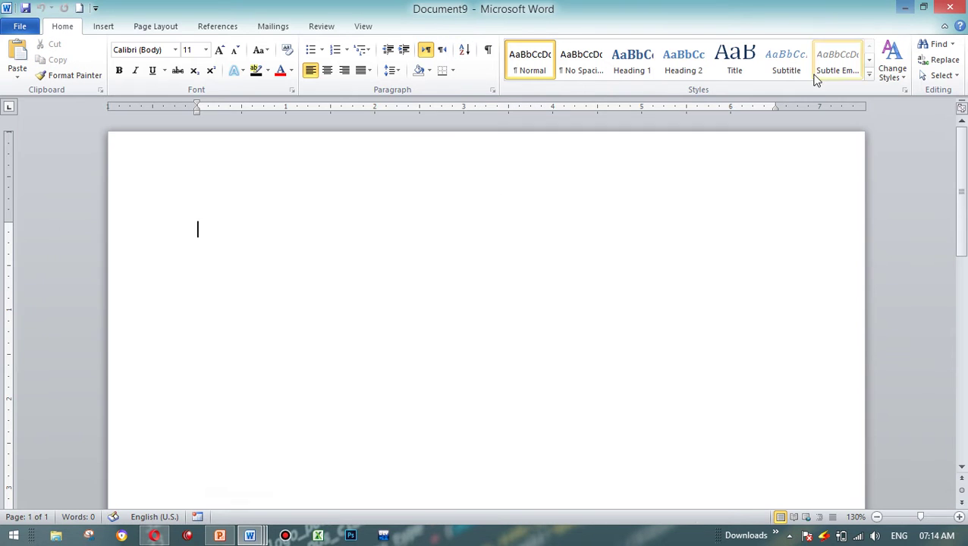
Step: Close the open blank documents, the "Ctril+n" document and the "NEW" document without saving changes
left_click(947, 7)
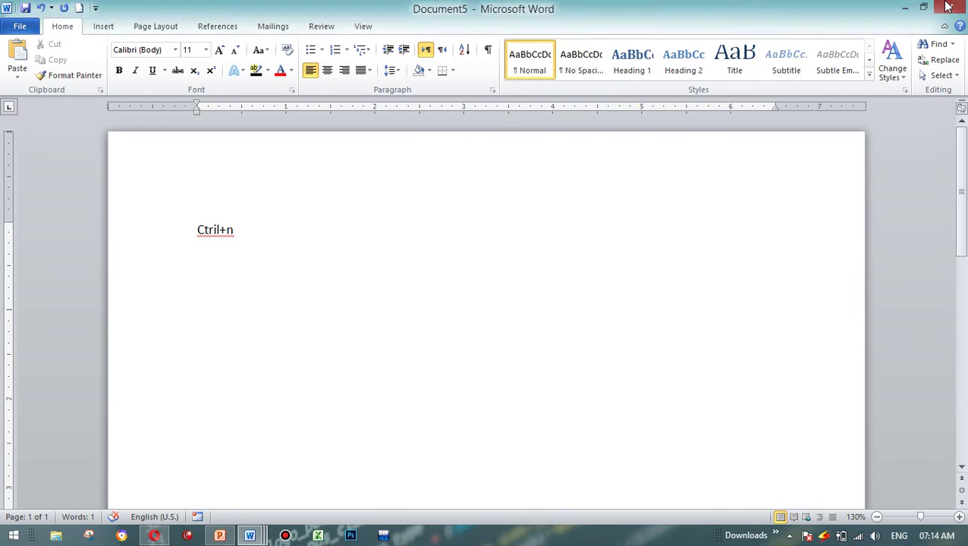
left_click(947, 7)
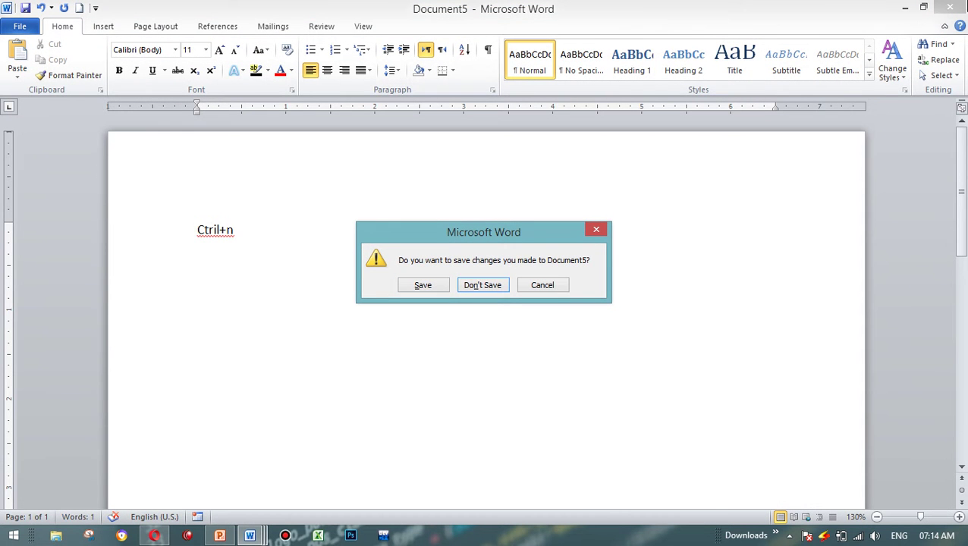
left_click(502, 285)
left_click(947, 7)
left_click(948, 7)
left_click(947, 7)
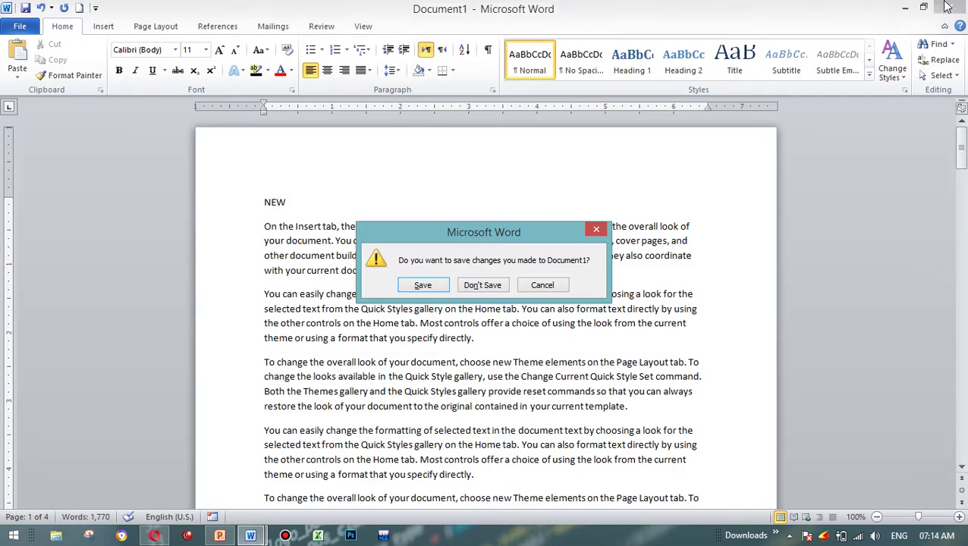
left_click(499, 284)
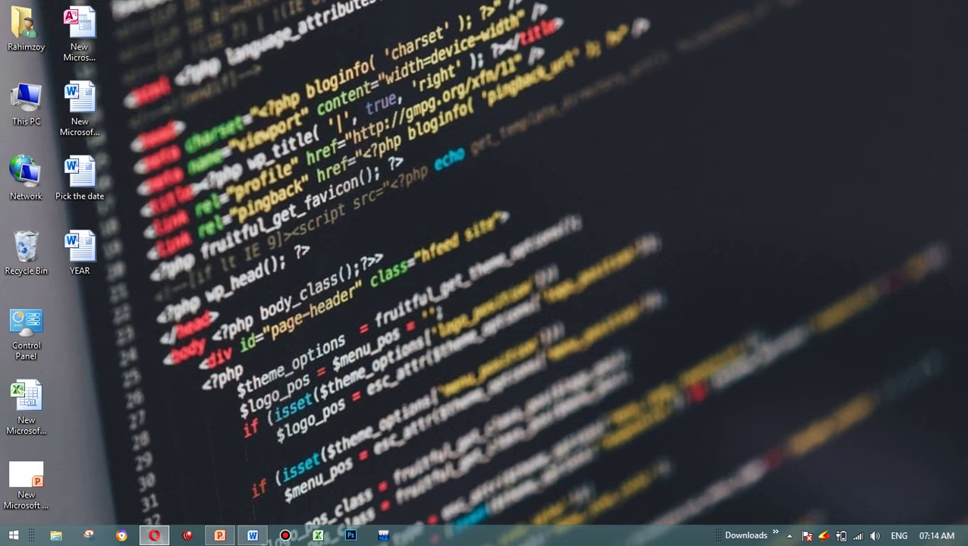
left_click(219, 535)
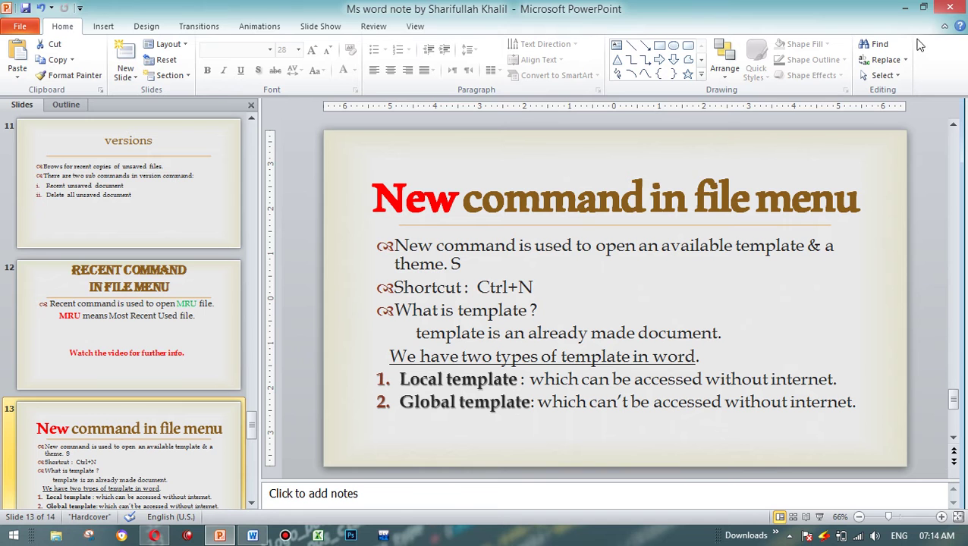
left_click(950, 7)
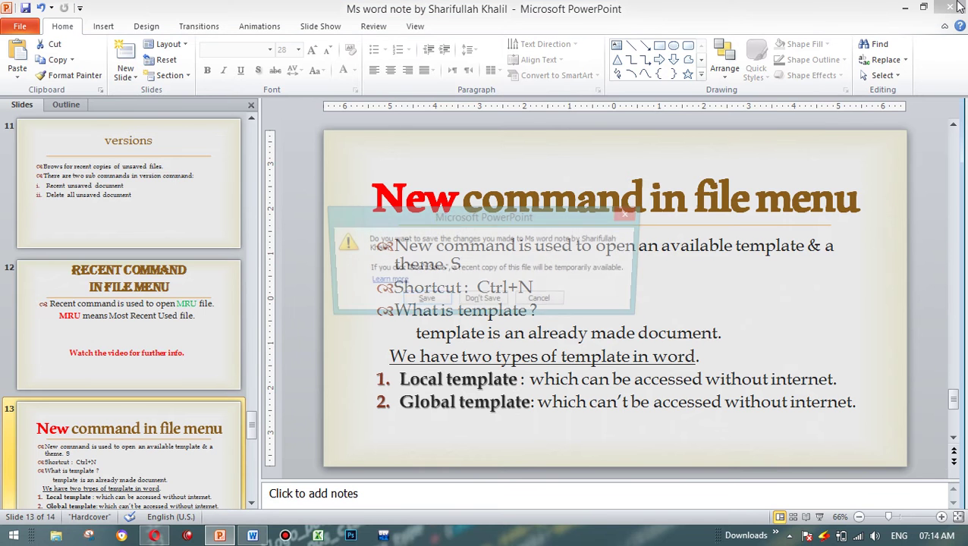
left_click(541, 301)
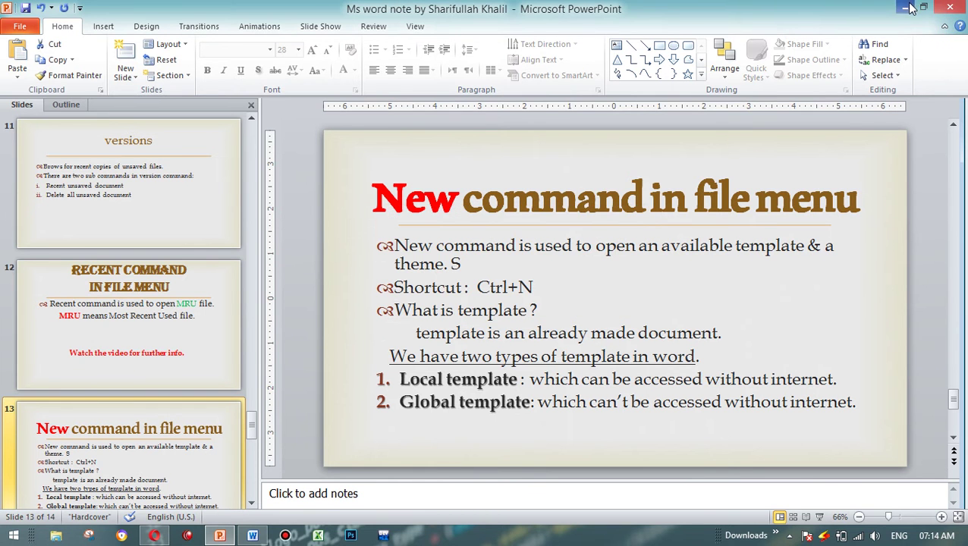
left_click(905, 7)
Step: Return to Word and create a new document from the Blank Document personal template in My templates
left_click(253, 536)
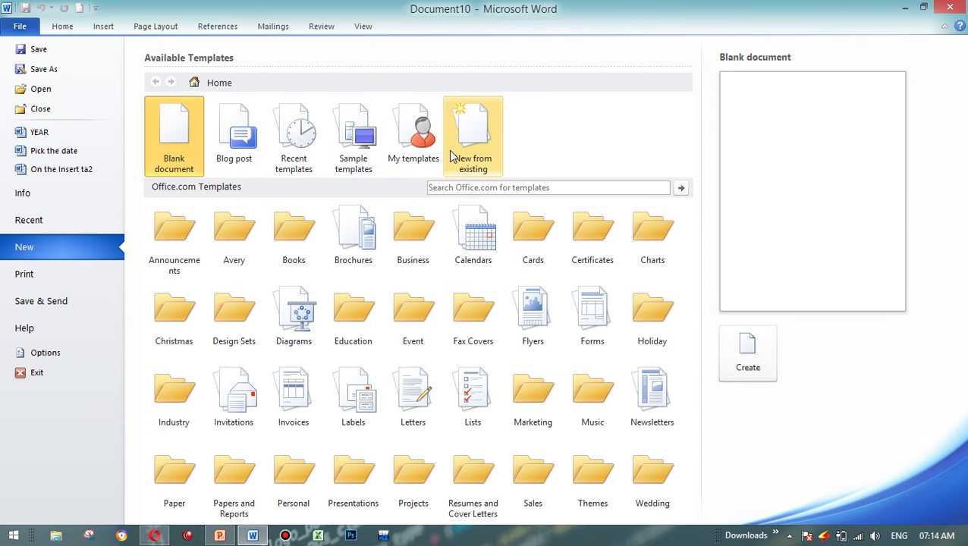
left_click(416, 164)
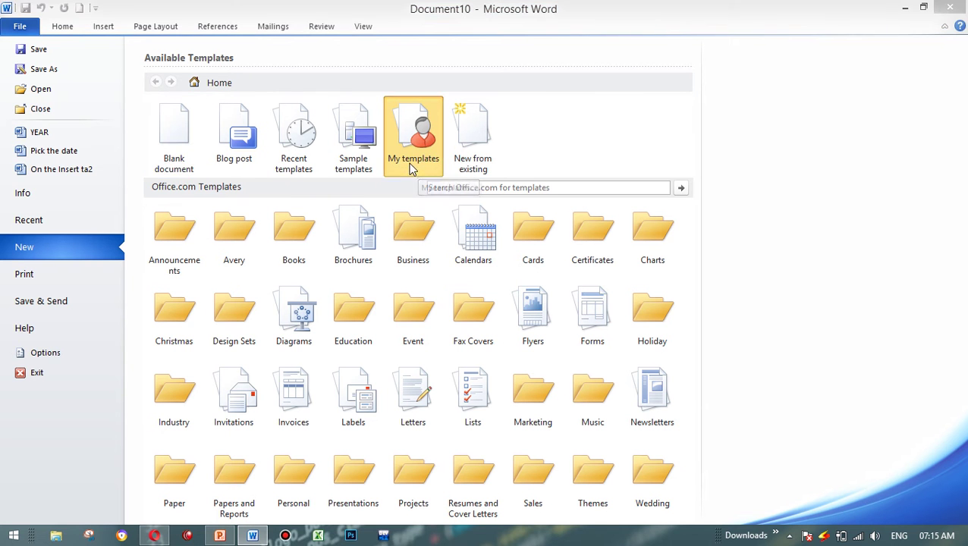
left_click(377, 198)
left_click(330, 209)
left_click(381, 212)
left_click(355, 206)
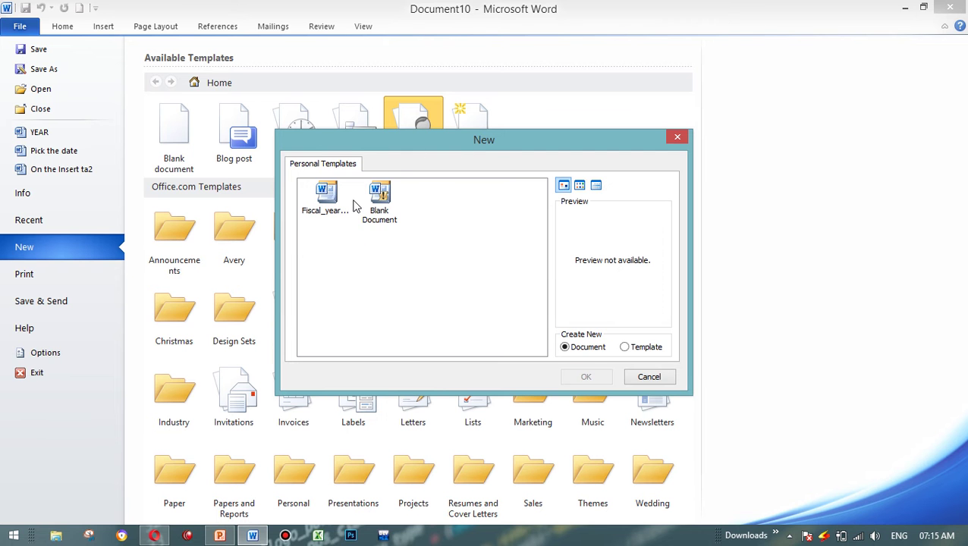
left_click(372, 205)
left_click(588, 377)
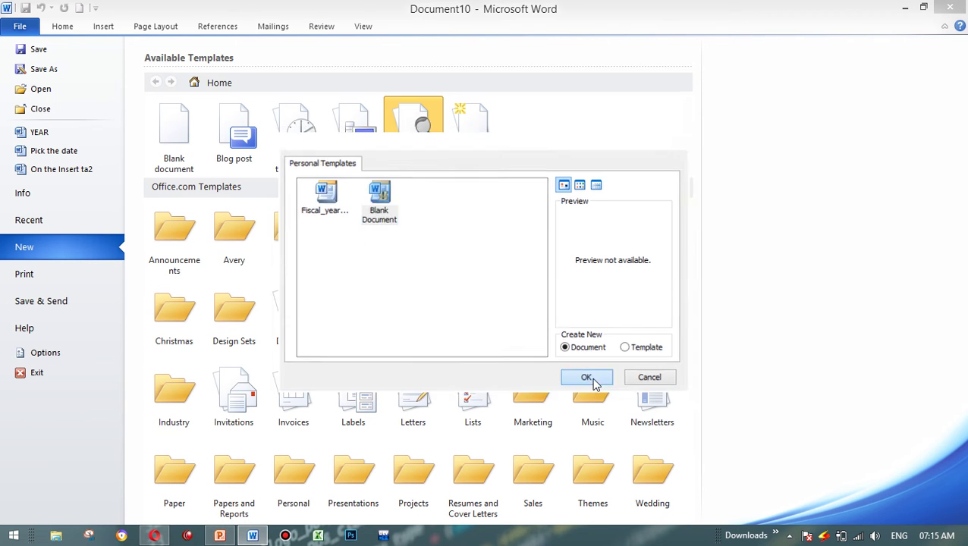
Step: Create a new template, rather than a document, from the Fiscal_year_calendar_with_room_for_notes personal template
left_click(20, 26)
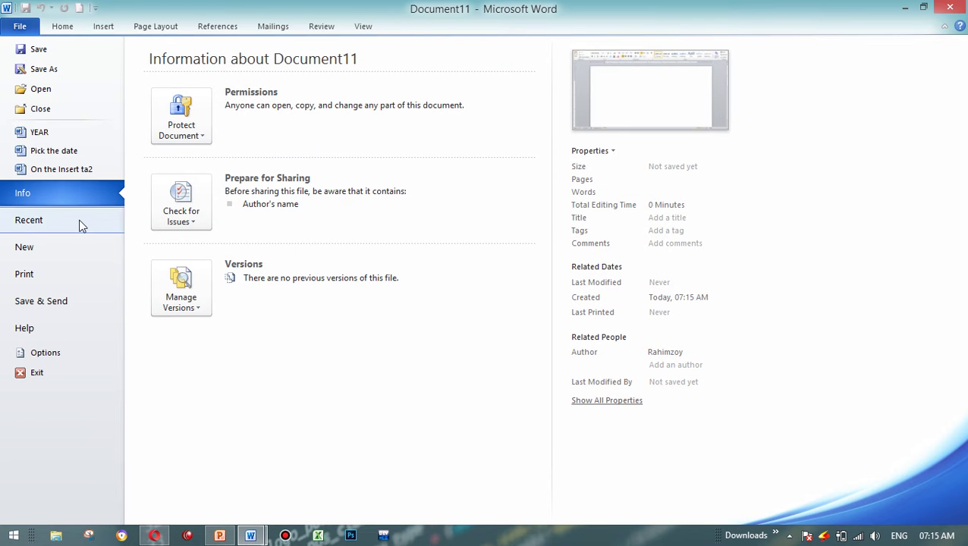
left_click(76, 249)
left_click(412, 122)
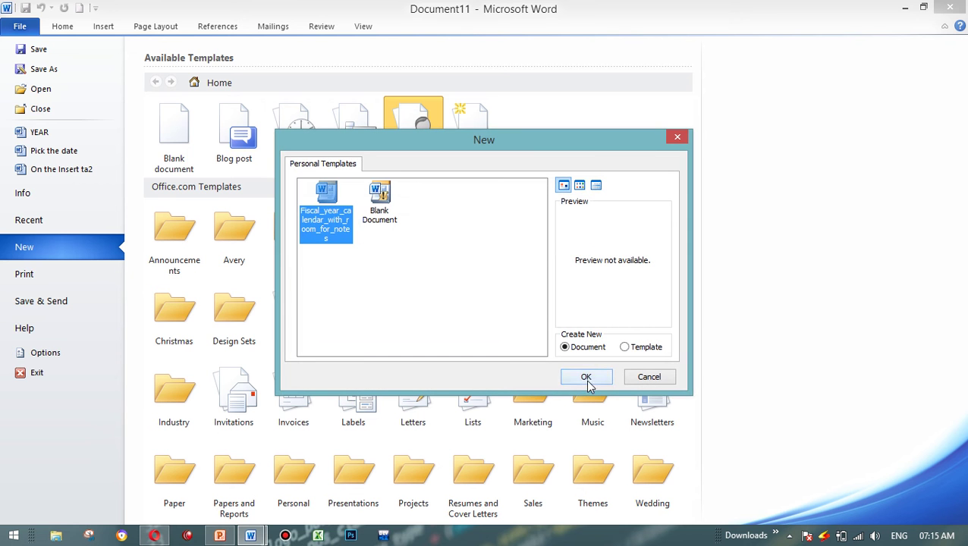
left_click(636, 354)
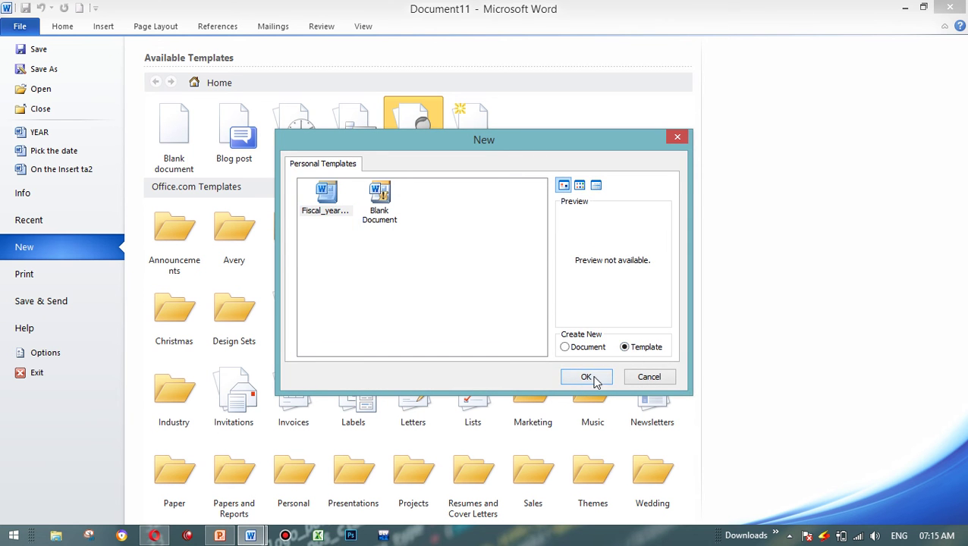
left_click(607, 381)
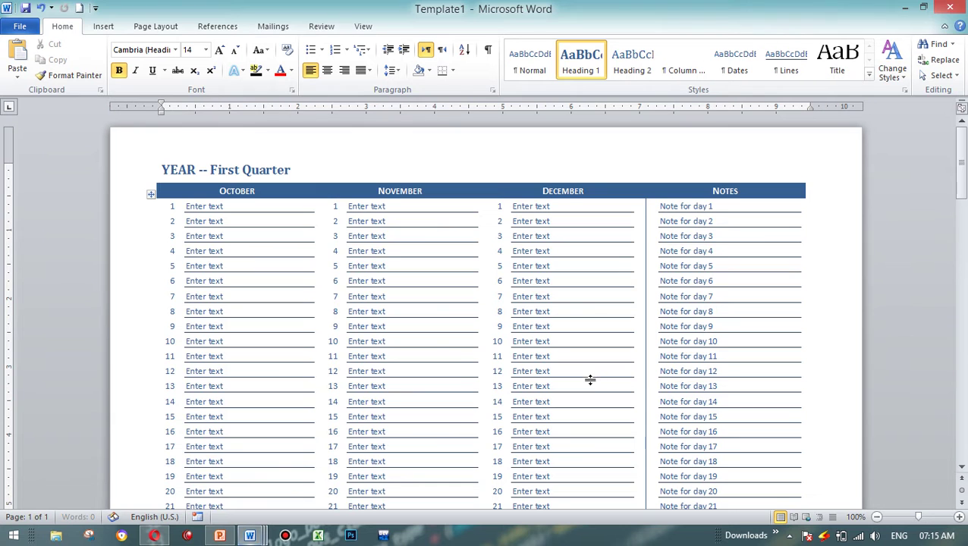
left_click_drag(961, 186, 953, 390)
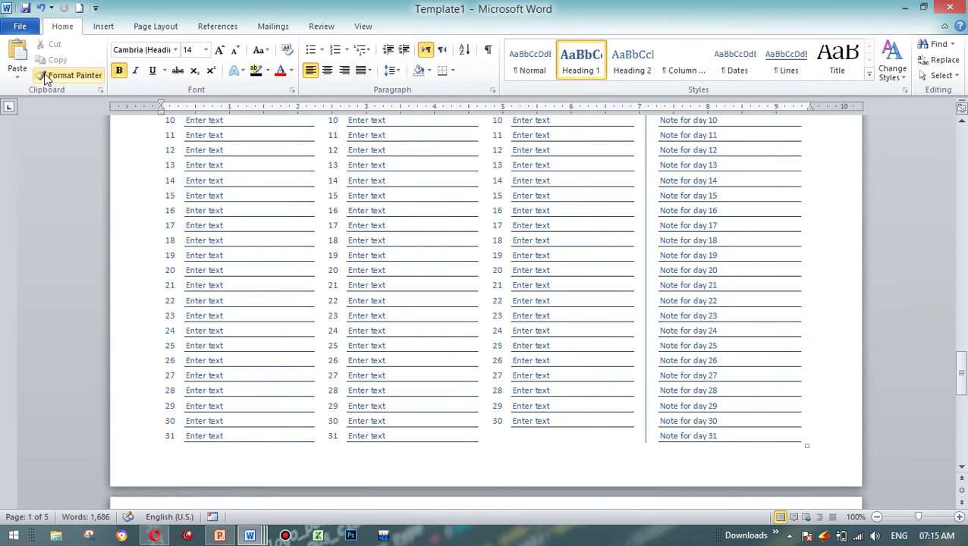
Step: Create another blank document from the available templates
left_click(21, 30)
left_click(49, 240)
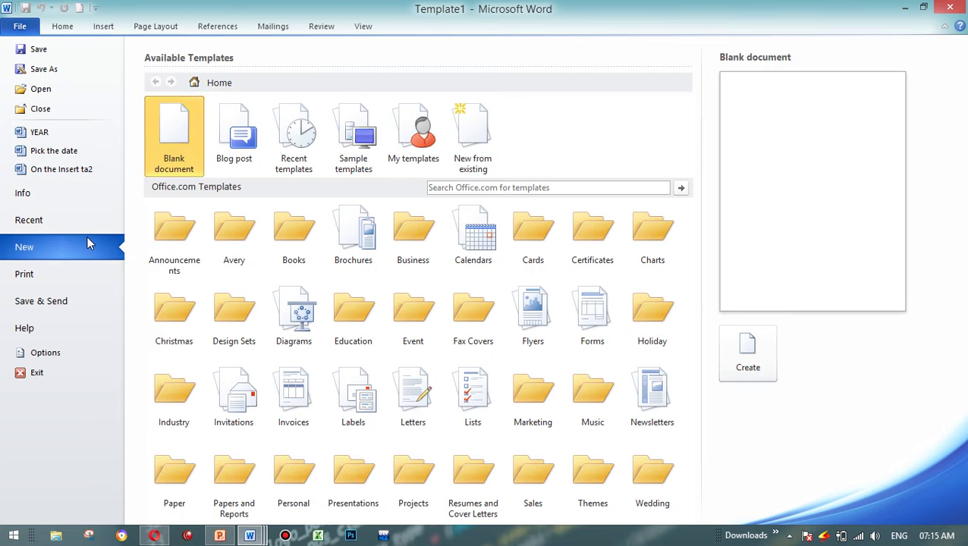
left_click(747, 354)
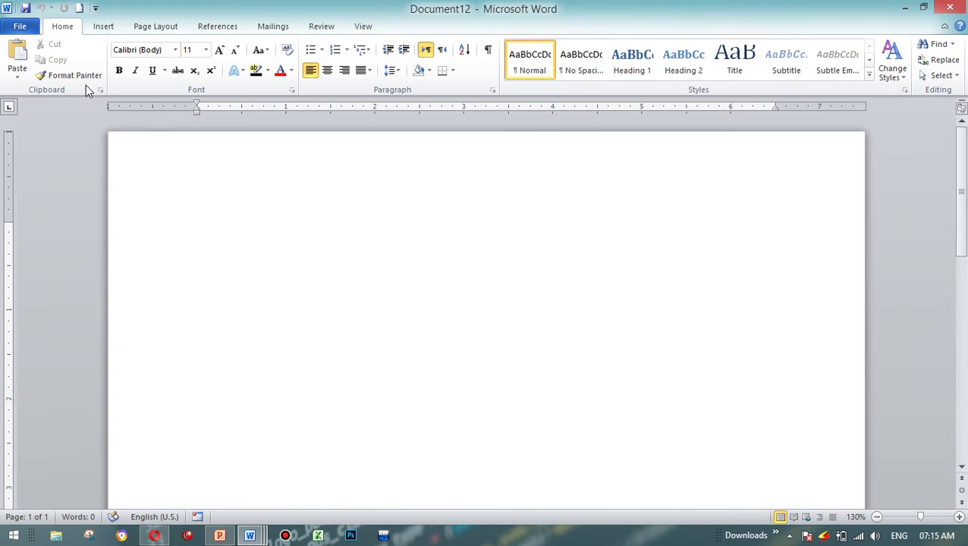
Step: Create a new blog post document and postpone the blog account registration
left_click(20, 26)
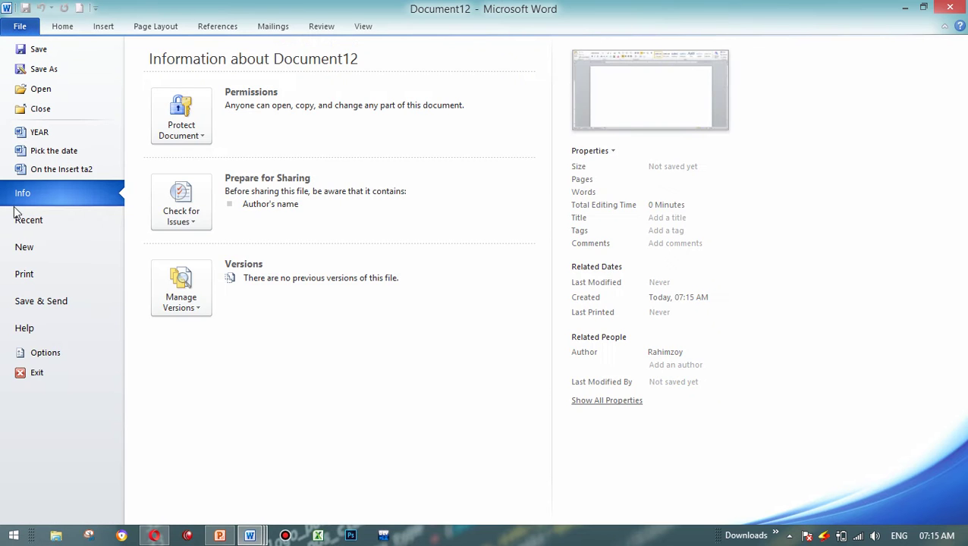
left_click(23, 251)
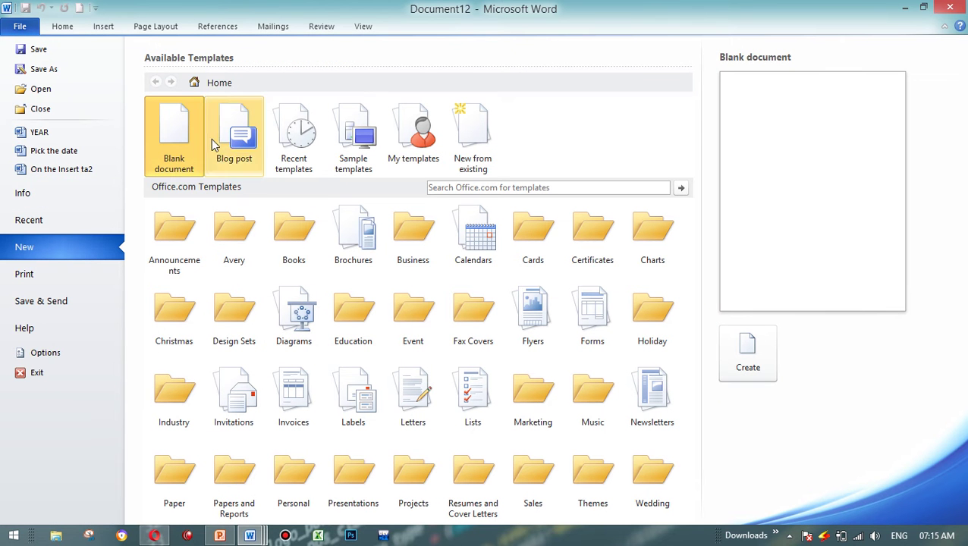
left_click(254, 176)
left_click(762, 379)
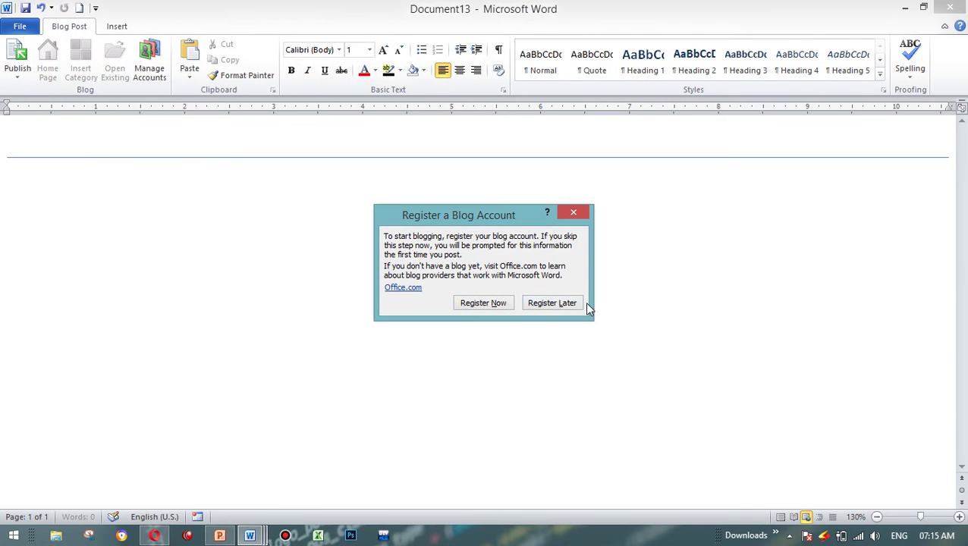
left_click(571, 304)
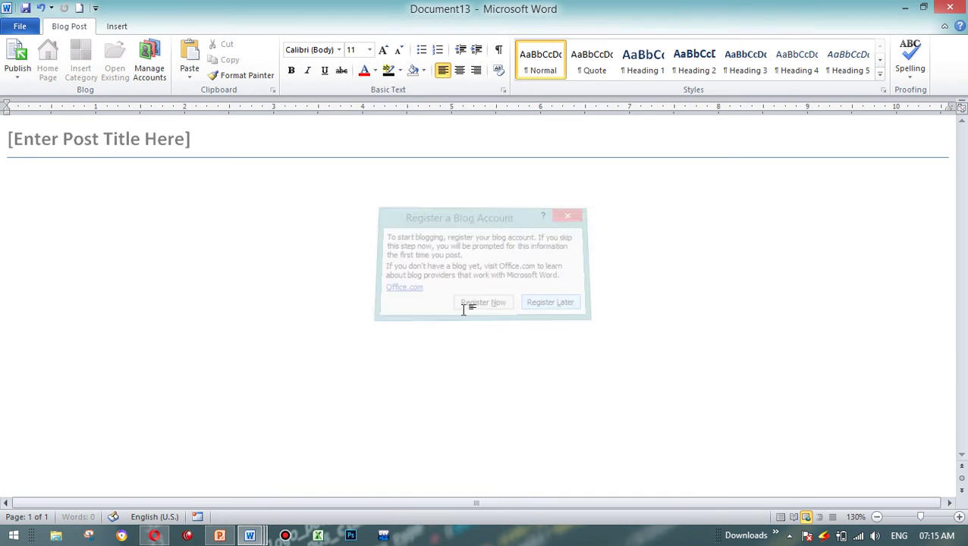
Step: Close the blog post, the calendar template and the remaining open documents without saving changes
left_click(19, 25)
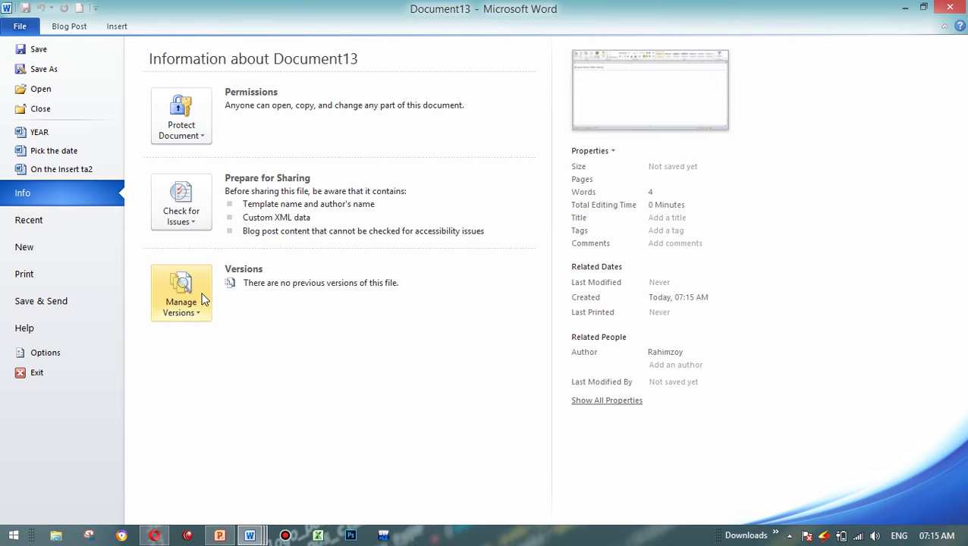
key("ctrl+w")
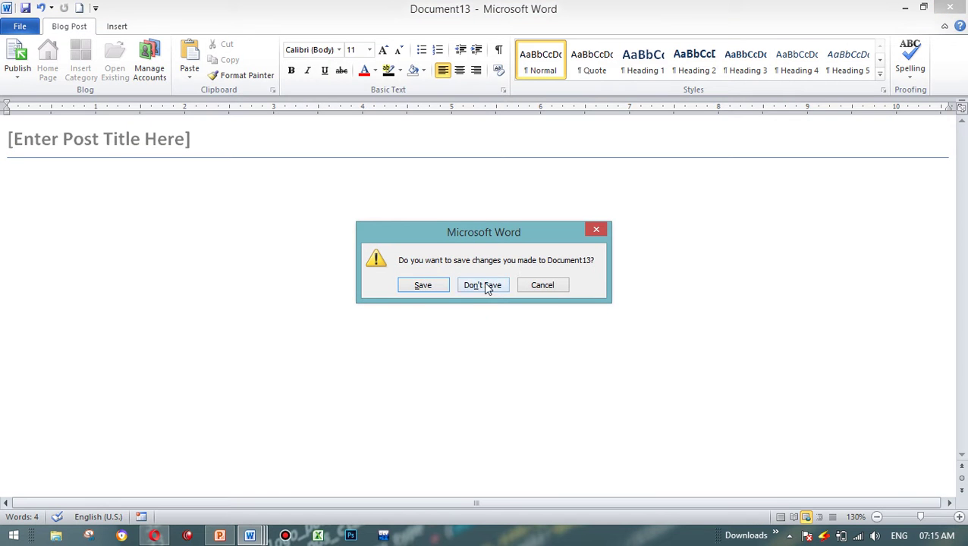
left_click(483, 285)
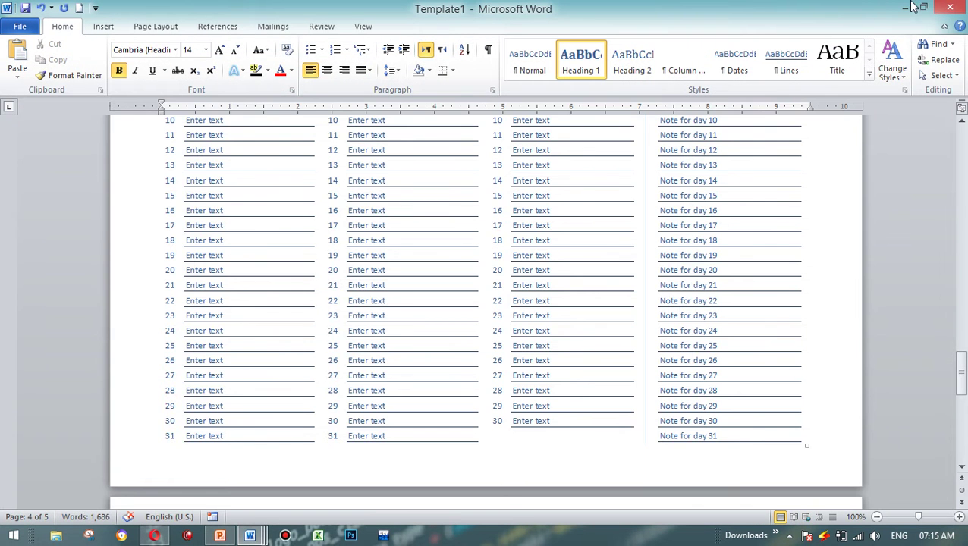
key("ctrl+w")
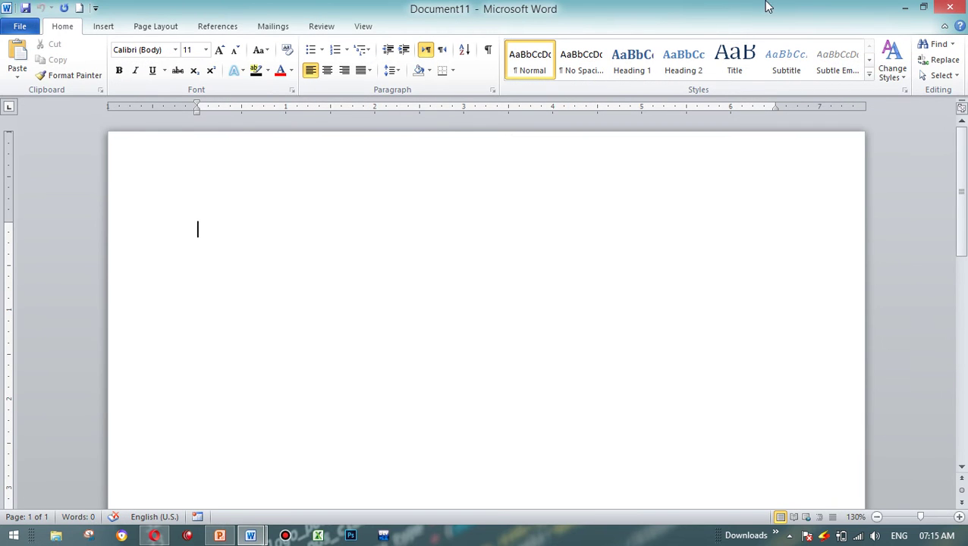
key("ctrl+w")
key("ctrl+w")
left_click(482, 285)
Step: Restart Word and open the Books category of the Office.com templates for a new document
left_click(252, 536)
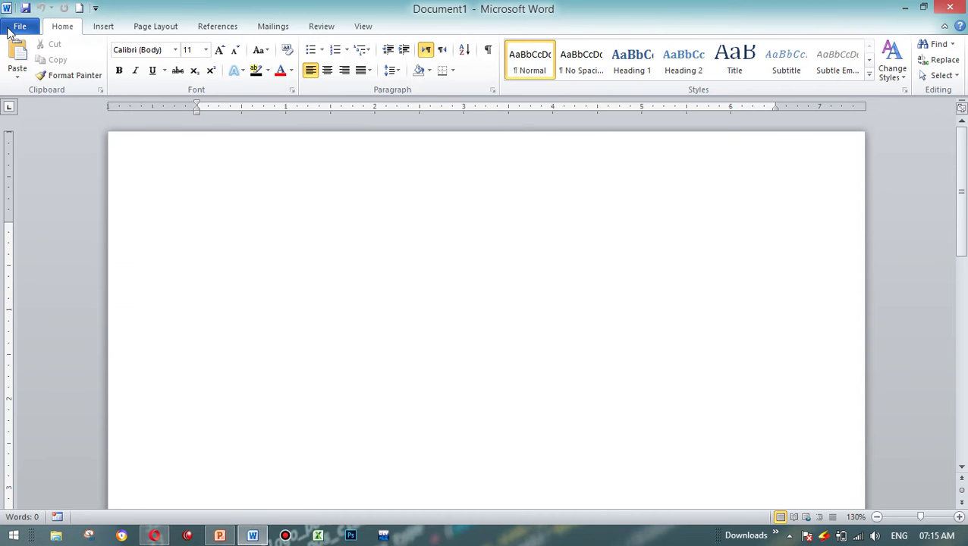
left_click(18, 27)
left_click(58, 253)
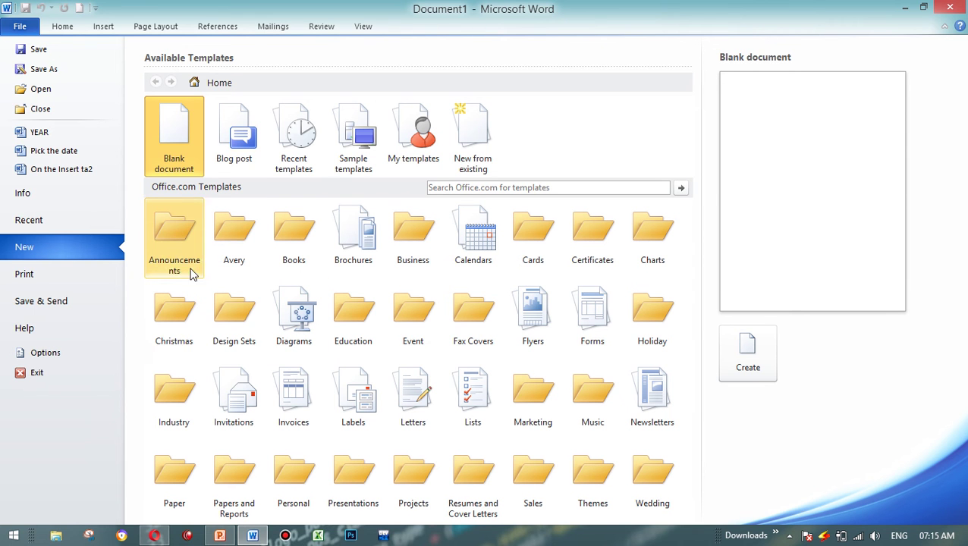
left_click(294, 269)
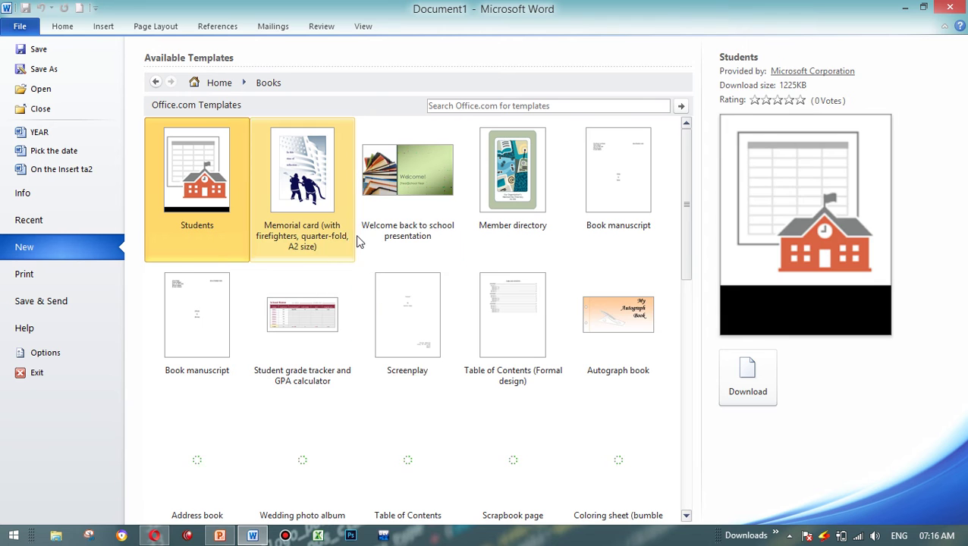
Step: Preview several Books templates and create a document from the Scrapbook page collection (travel design) template
left_click(300, 242)
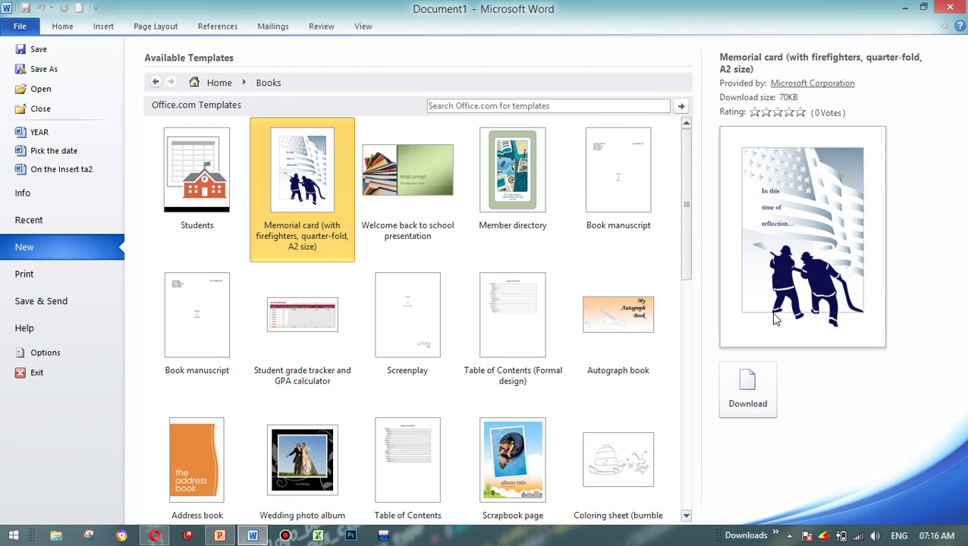
left_click(421, 239)
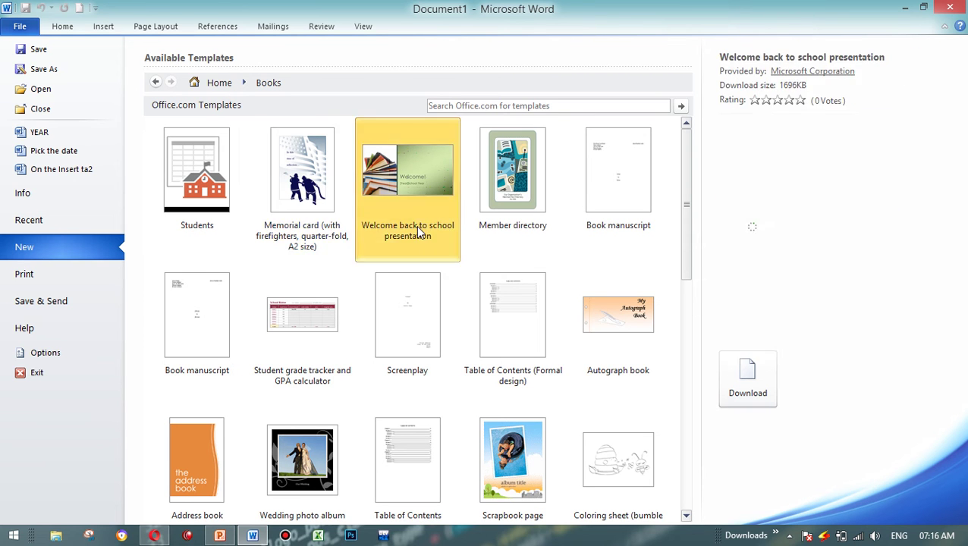
left_click(304, 457)
left_click(193, 471)
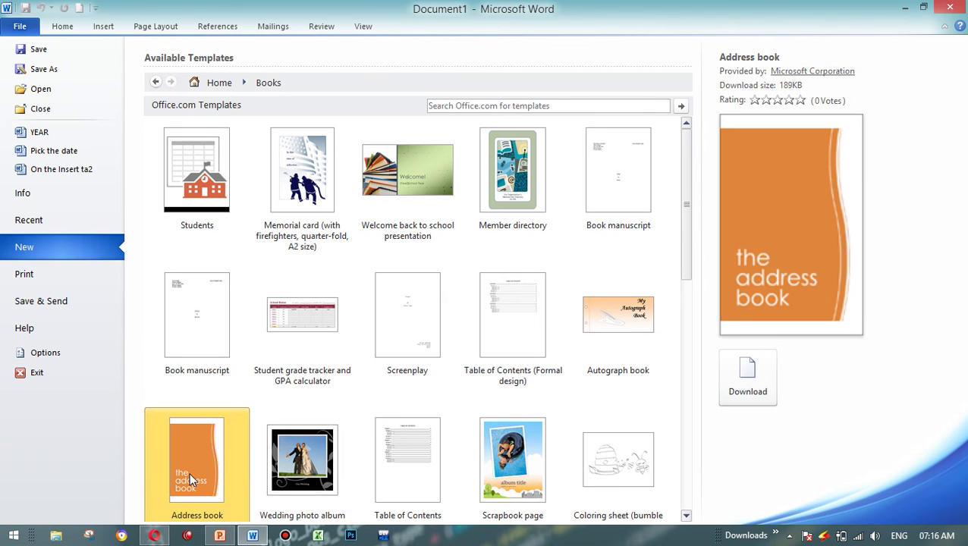
left_click(307, 475)
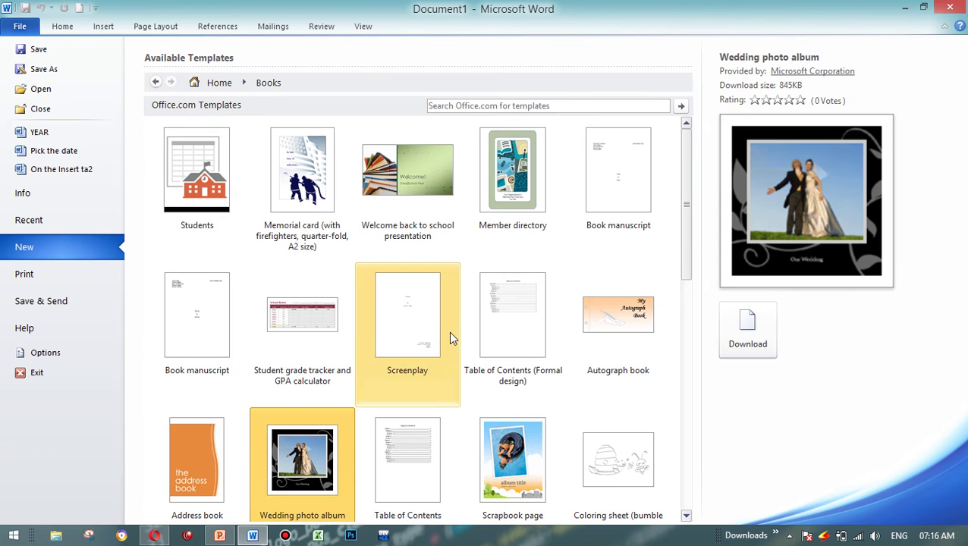
left_click(291, 333)
left_click(476, 446)
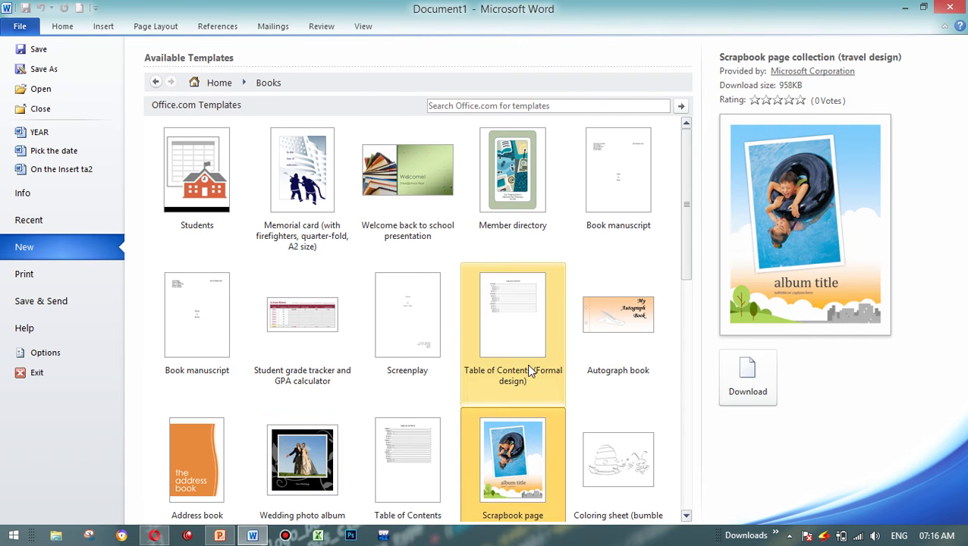
left_click(747, 376)
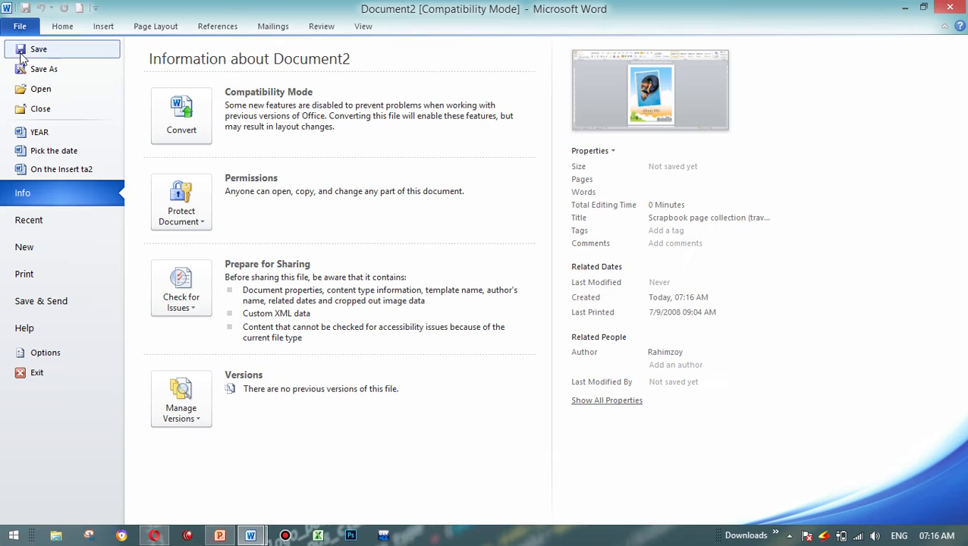
Step: Search the Office.com templates for cards and try to download the Student identification card template
left_click(19, 27)
left_click(44, 260)
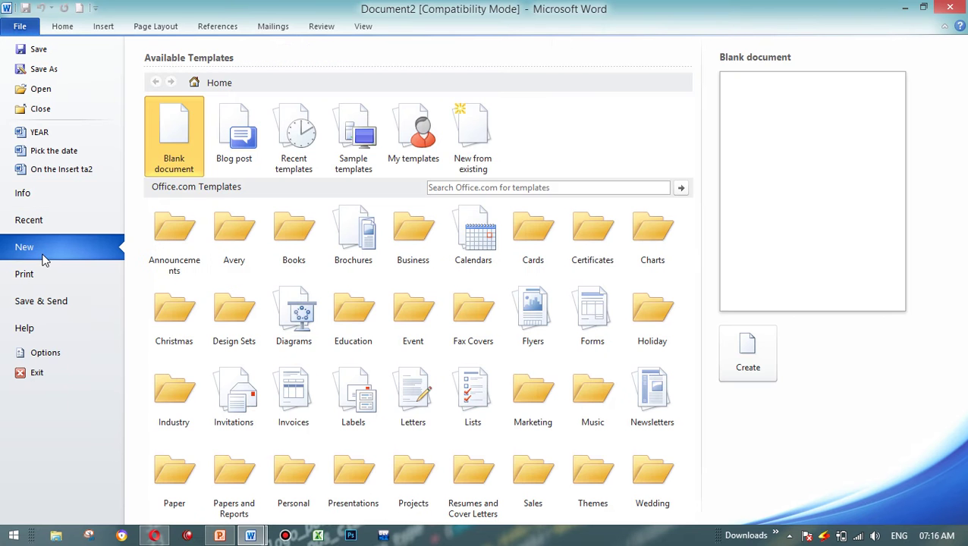
left_click(591, 190)
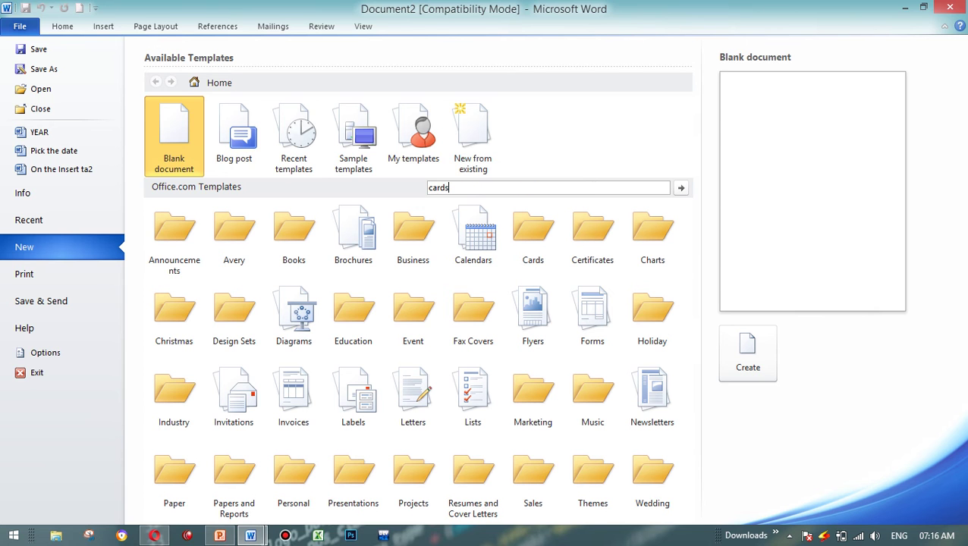
key("Return")
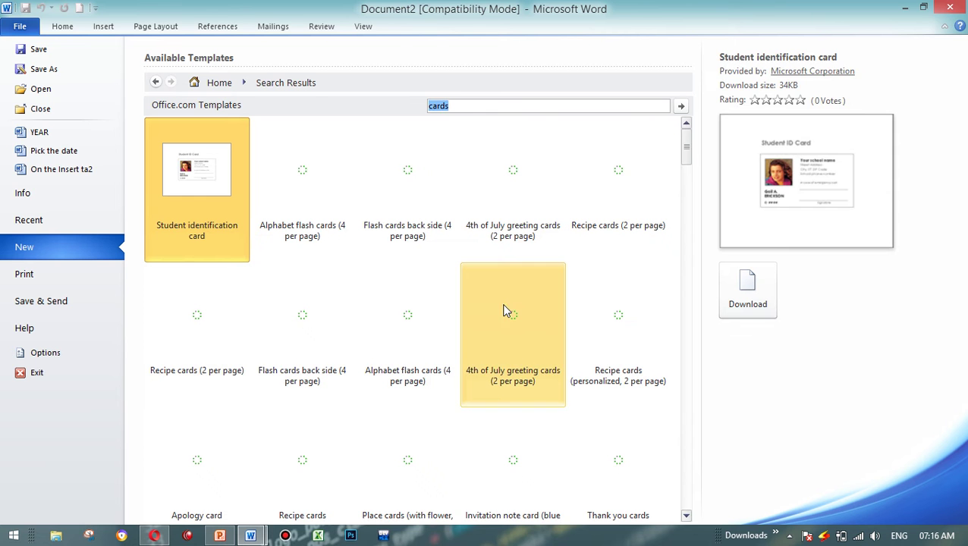
left_click(747, 290)
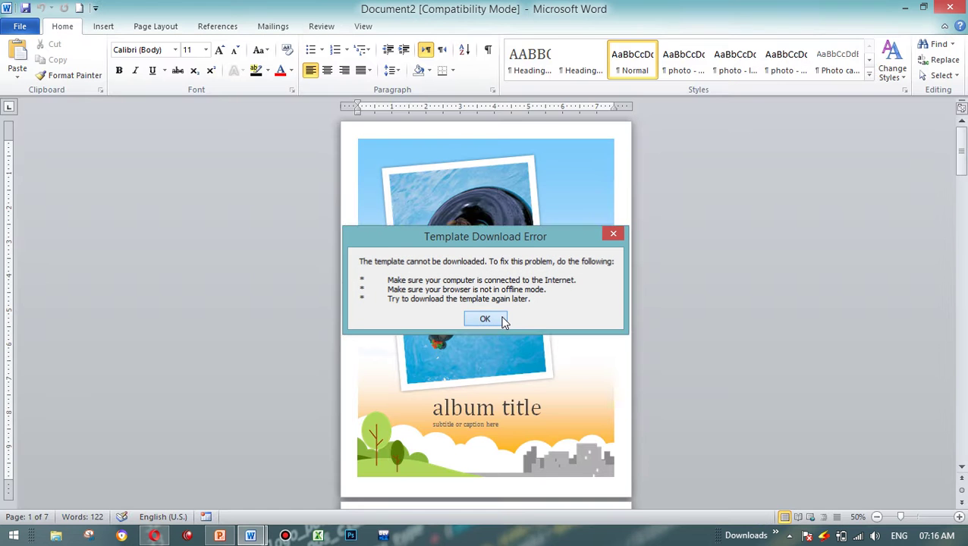
left_click(502, 320)
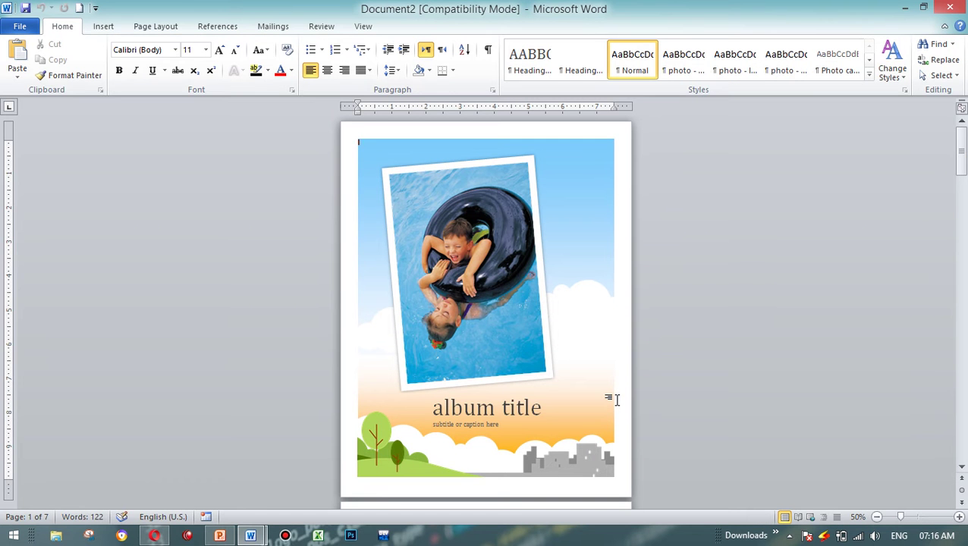
Step: Close the scrapbook document and restart Word with a blank document
left_click(950, 7)
left_click(950, 7)
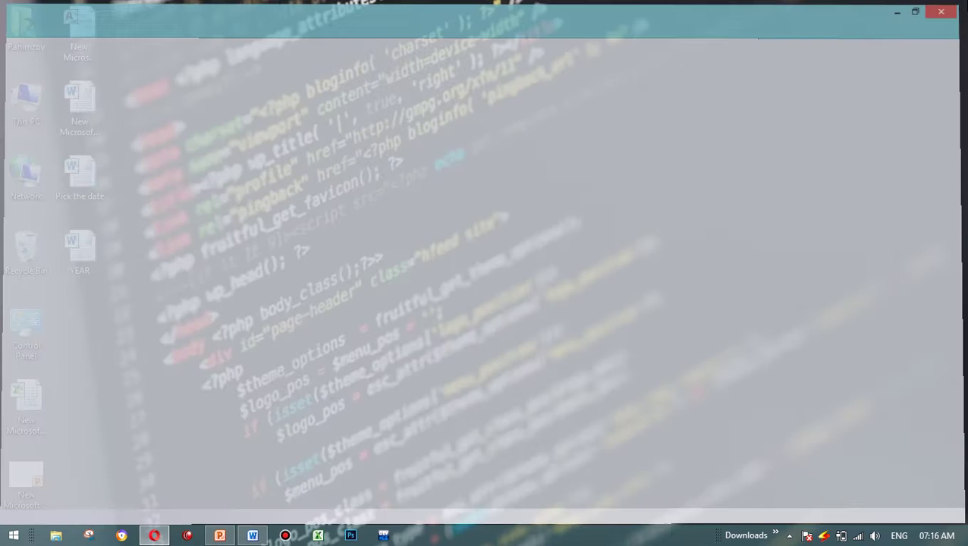
left_click(247, 532)
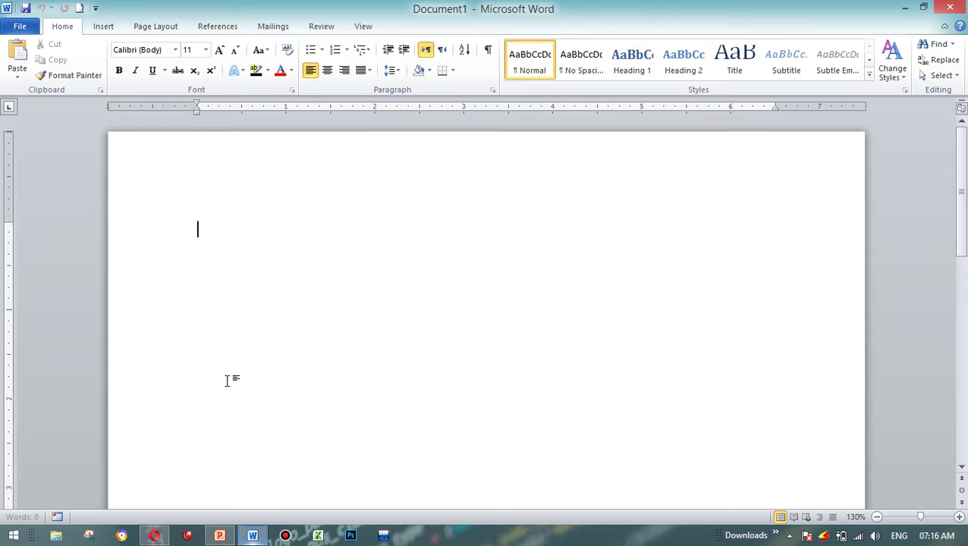
Step: Search the Office.com templates for "cards" from the new document page
left_click(19, 28)
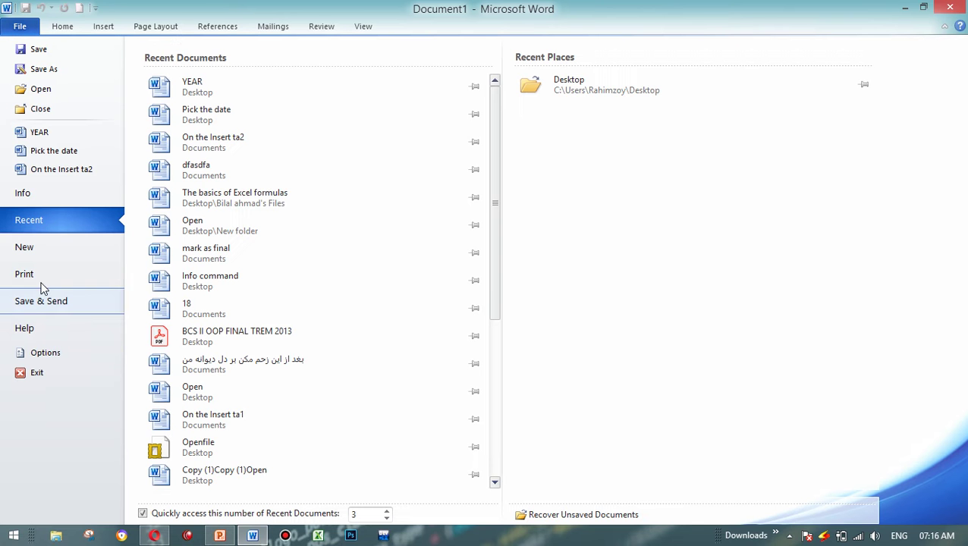
left_click(14, 252)
left_click(537, 189)
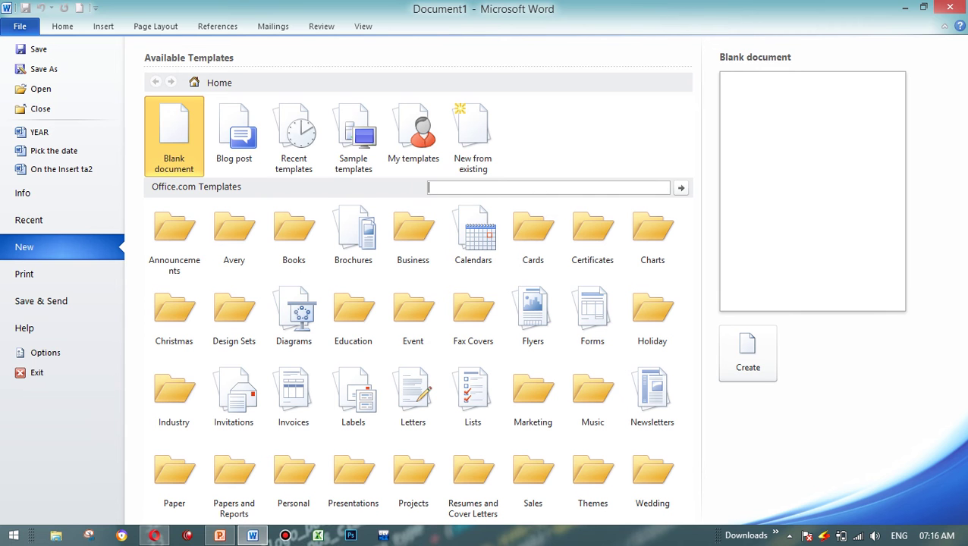
type("cards")
key("Return")
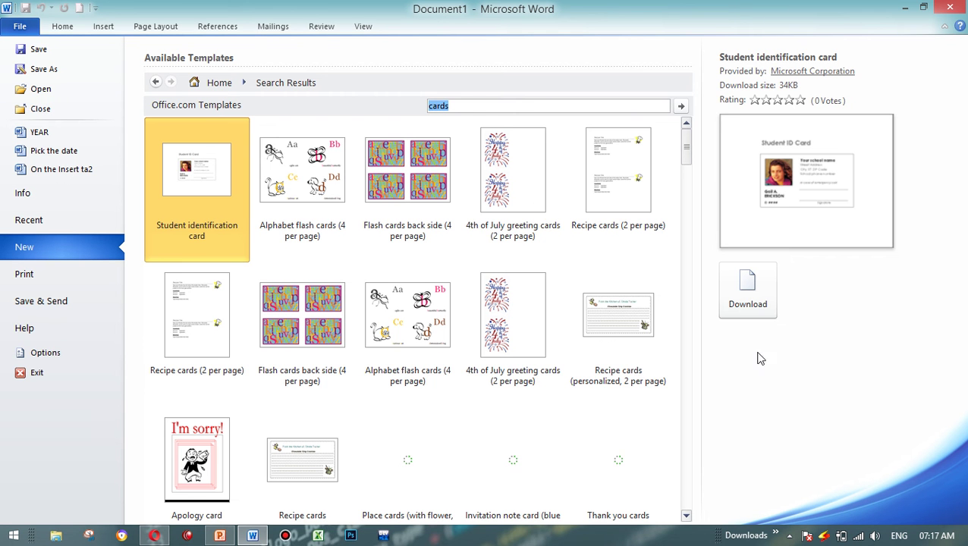
Step: Preview the flash, recipe, apology, place, invitation and thank you card templates among the search results
left_click(296, 168)
left_click(459, 201)
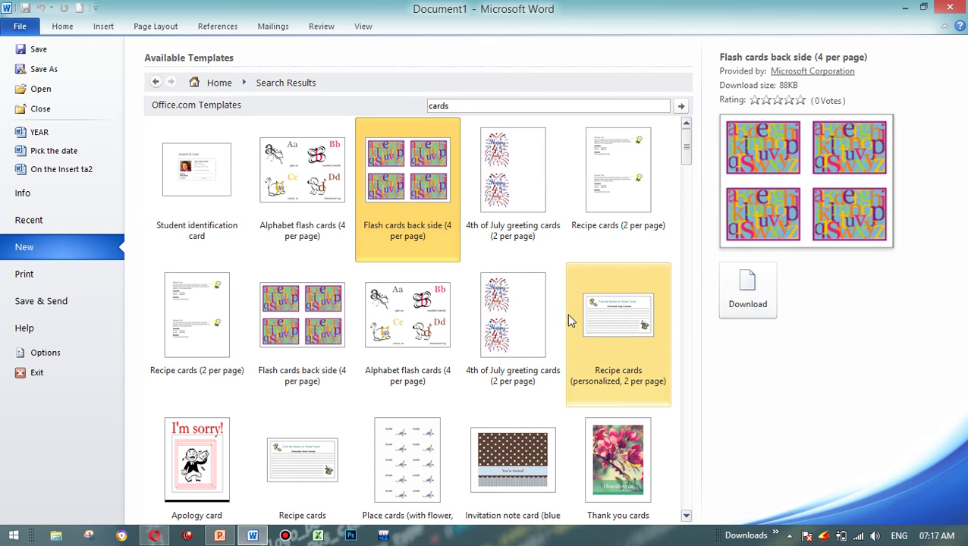
left_click(229, 331)
left_click(220, 447)
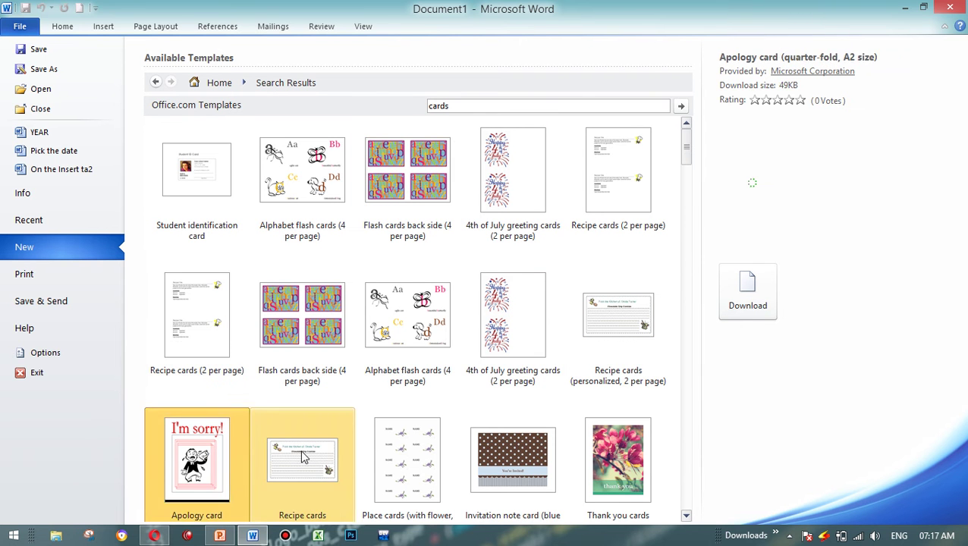
left_click(302, 456)
left_click(400, 457)
left_click(558, 454)
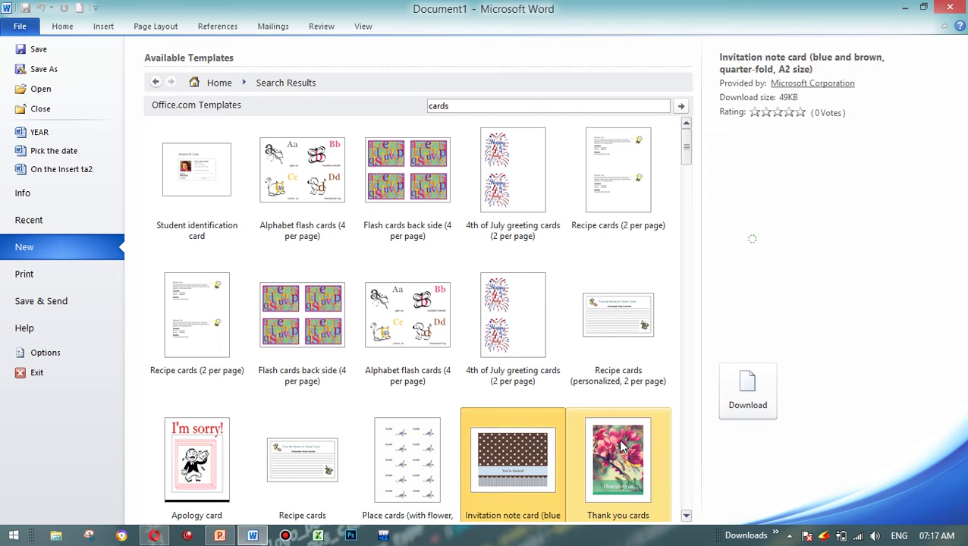
left_click(611, 446)
left_click(388, 191)
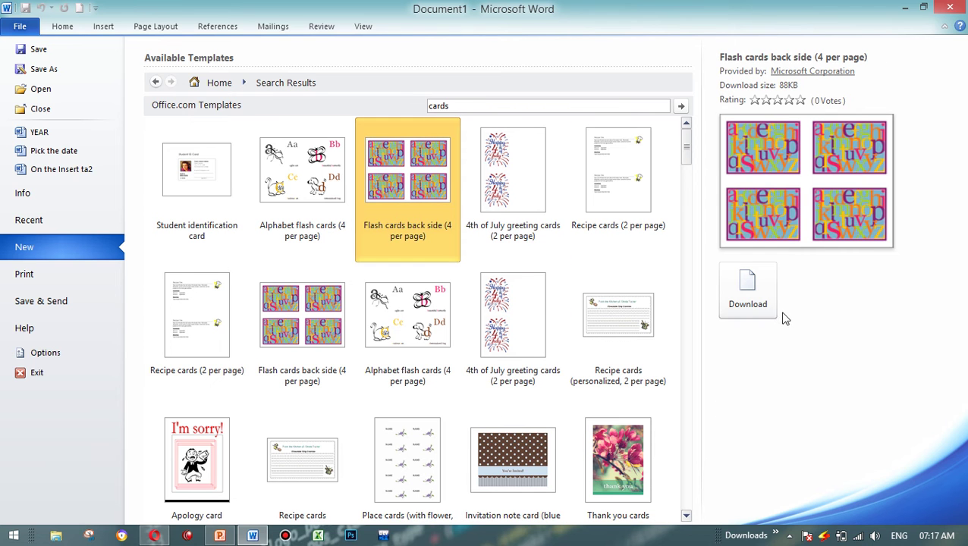
Step: Try to download the Student identification card template from the cards results
left_click(235, 180)
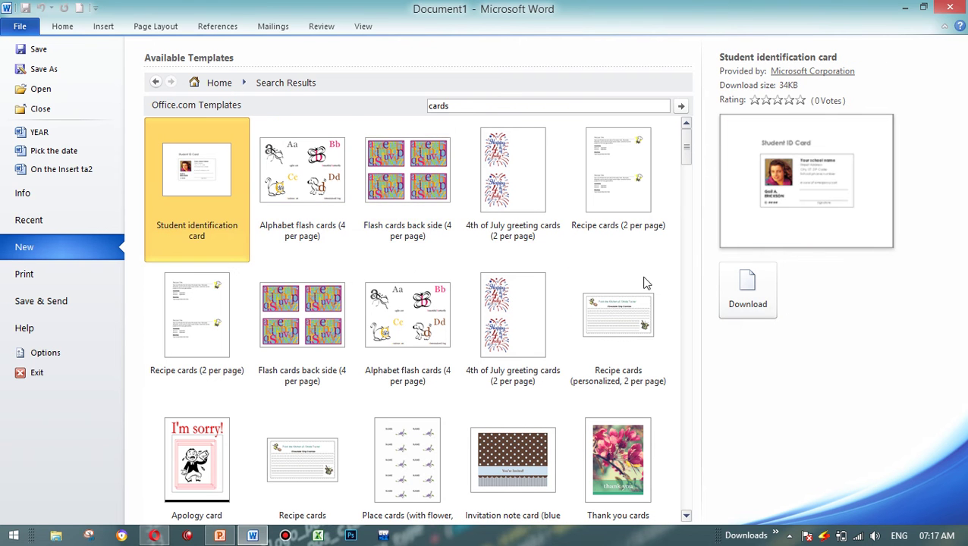
left_click(770, 309)
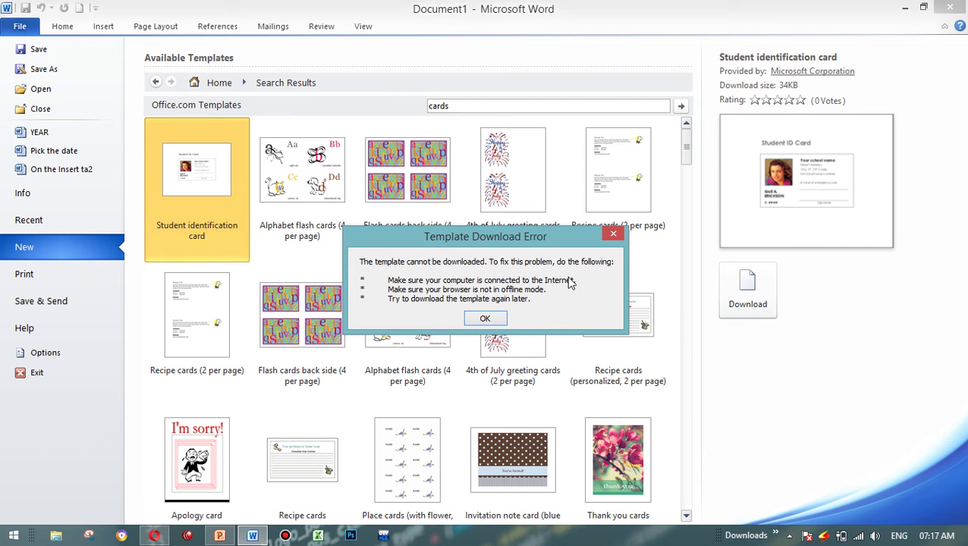
left_click(612, 232)
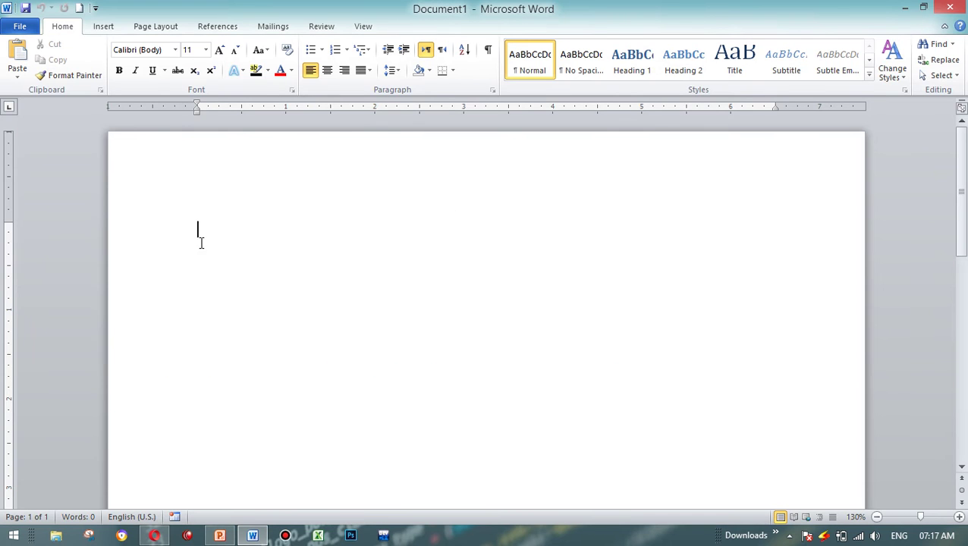
Step: Return to the available templates and open the Business category of the Office.com templates
left_click(12, 29)
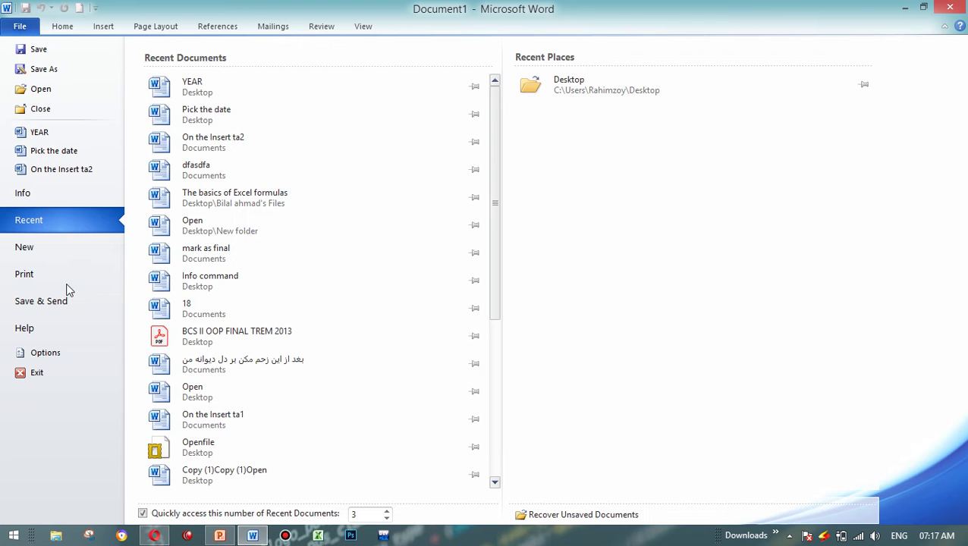
left_click(61, 248)
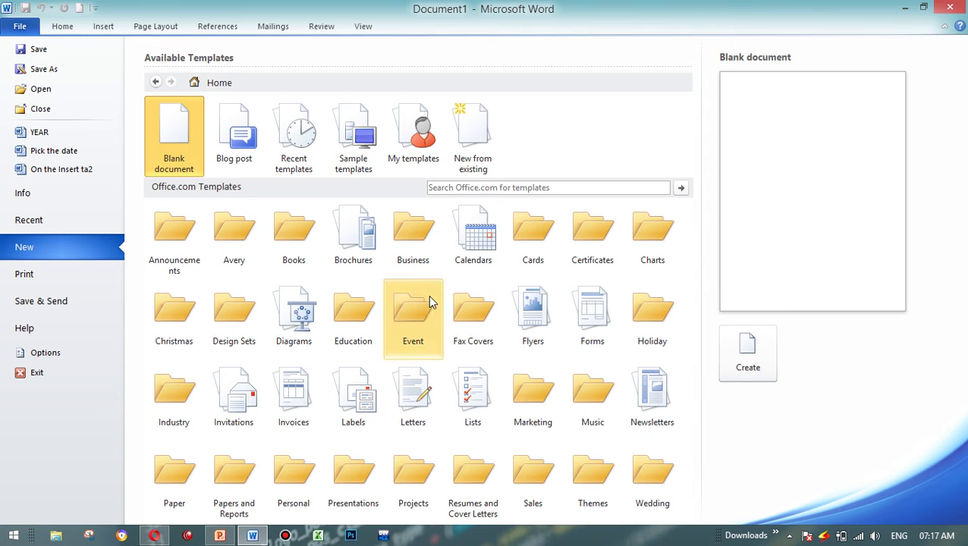
left_click(414, 248)
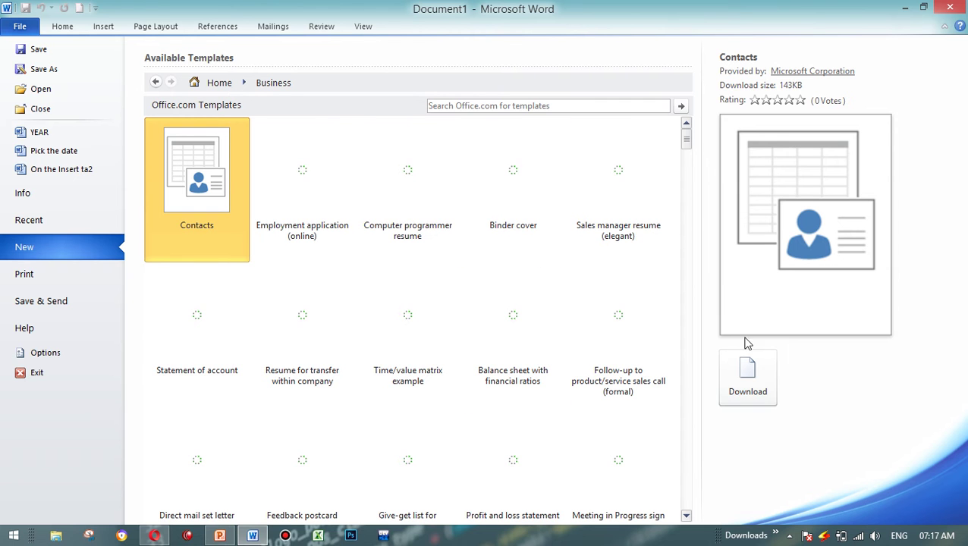
Step: Preview several Business templates and try to download Direct mail set letter (Stripes design, for desktop printing)
left_click(360, 180)
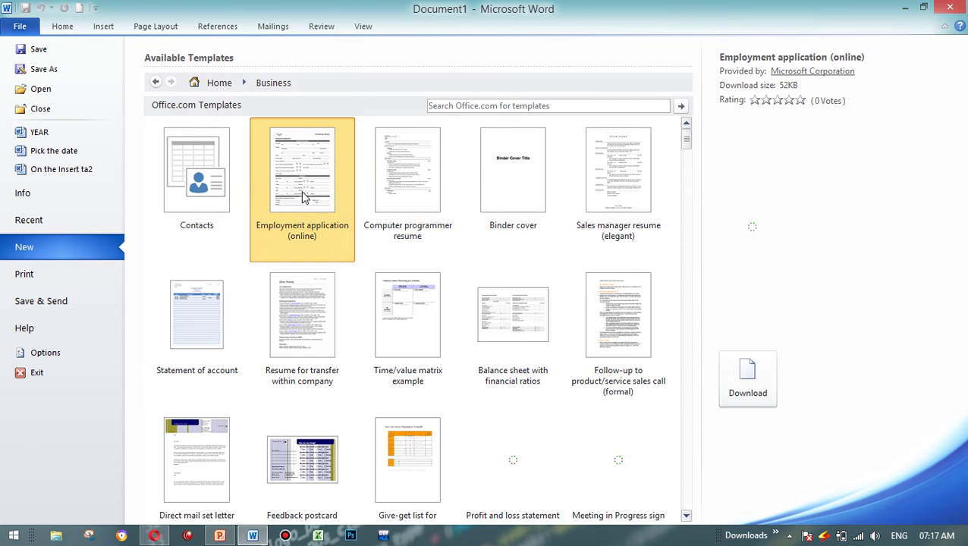
left_click(334, 190)
left_click(365, 202)
left_click(303, 326)
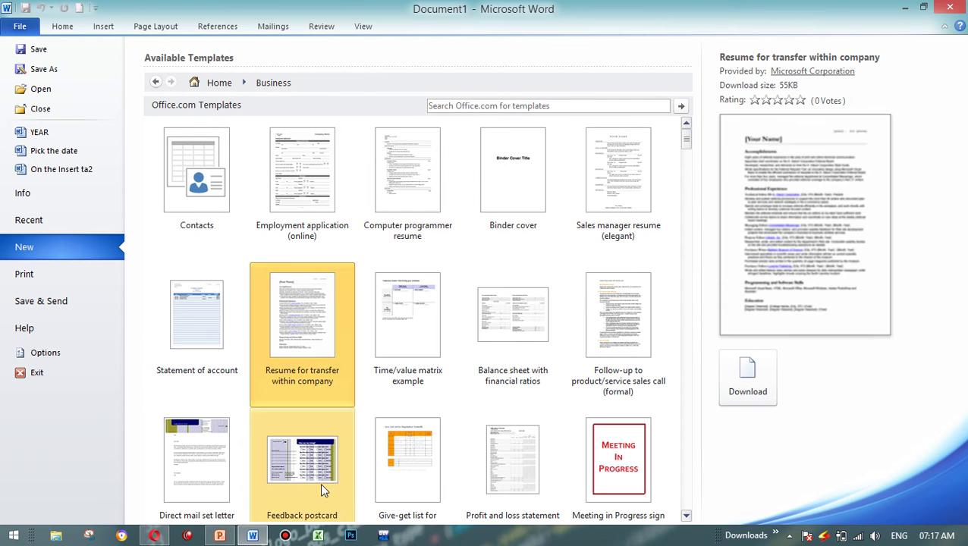
left_click(301, 474)
left_click(198, 468)
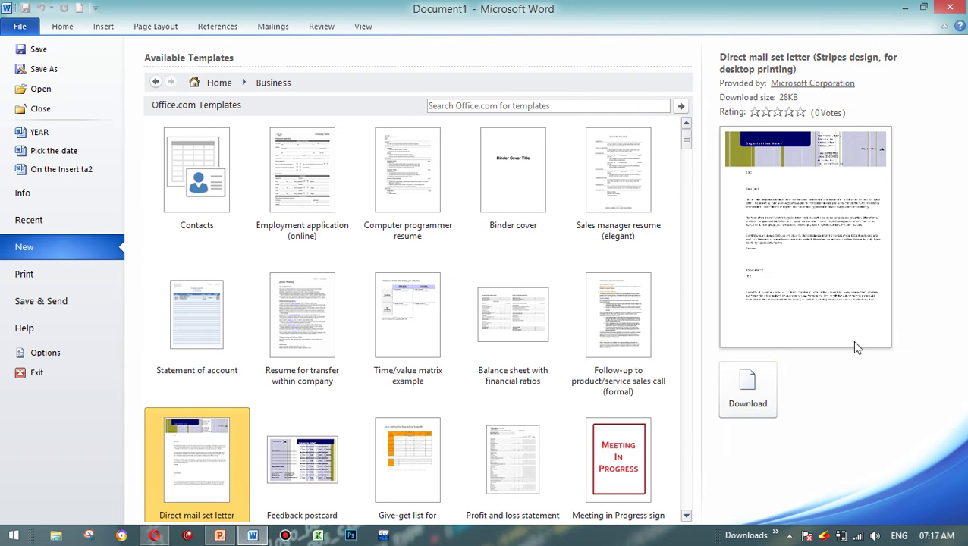
left_click(753, 407)
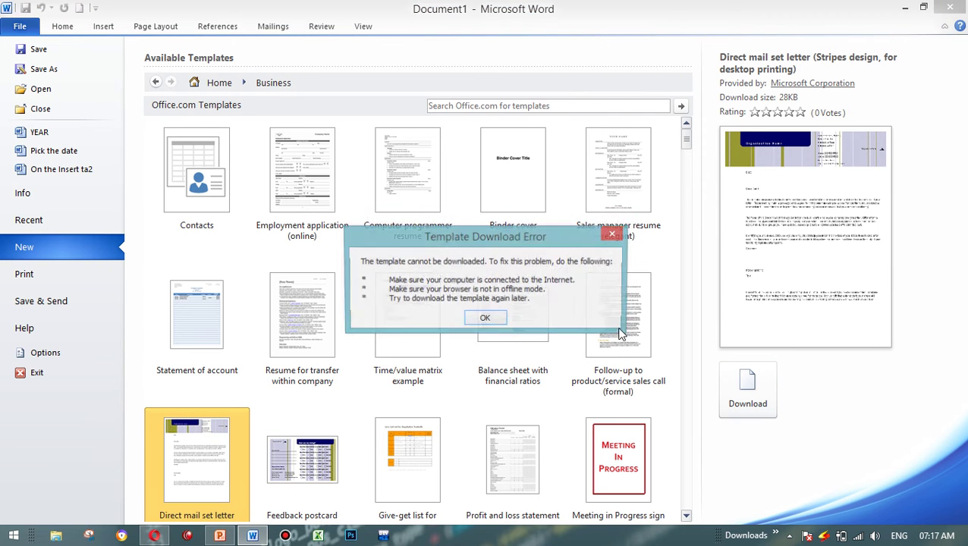
left_click(485, 320)
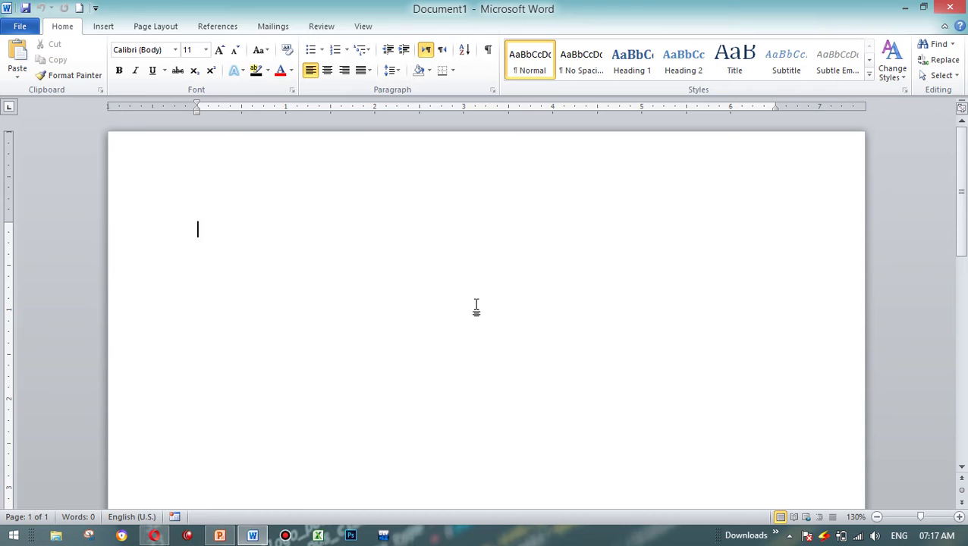
Step: Open the New from Existing Document dialog from the available templates and dismiss it without choosing a file
left_click(15, 26)
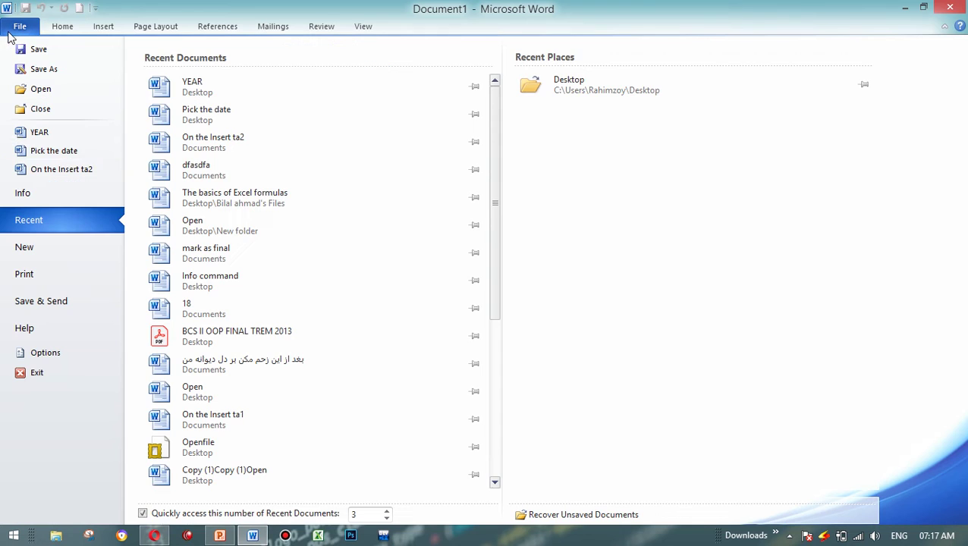
left_click(92, 251)
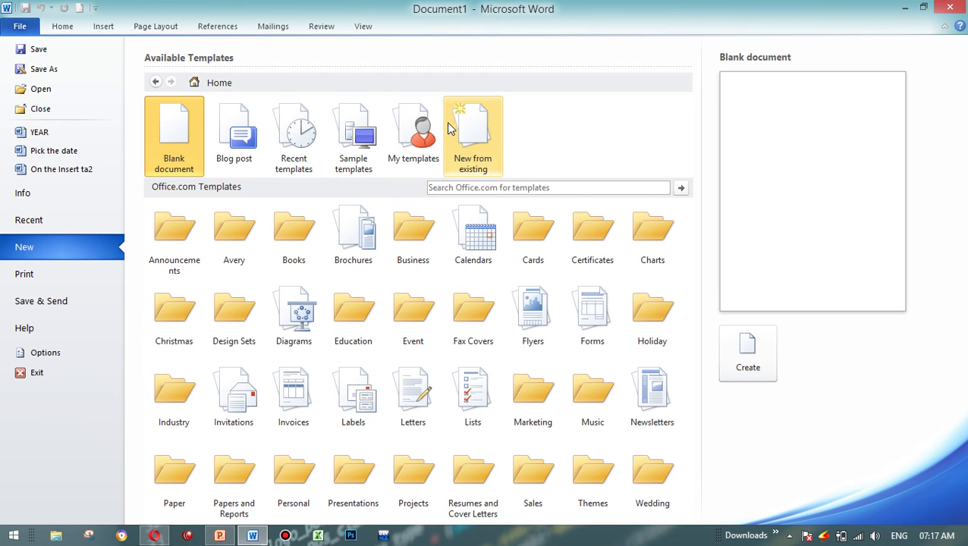
left_click(428, 159)
left_click(677, 138)
left_click(470, 144)
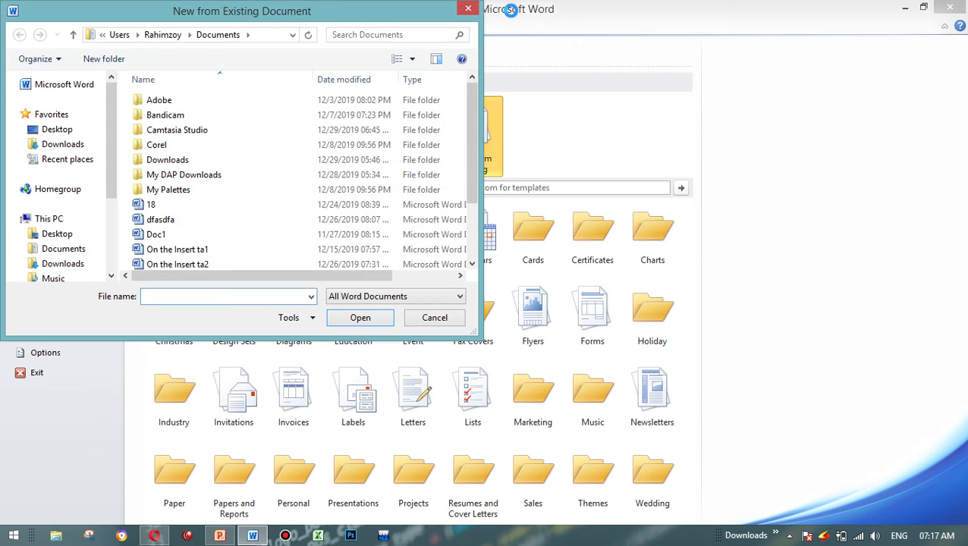
left_click(468, 10)
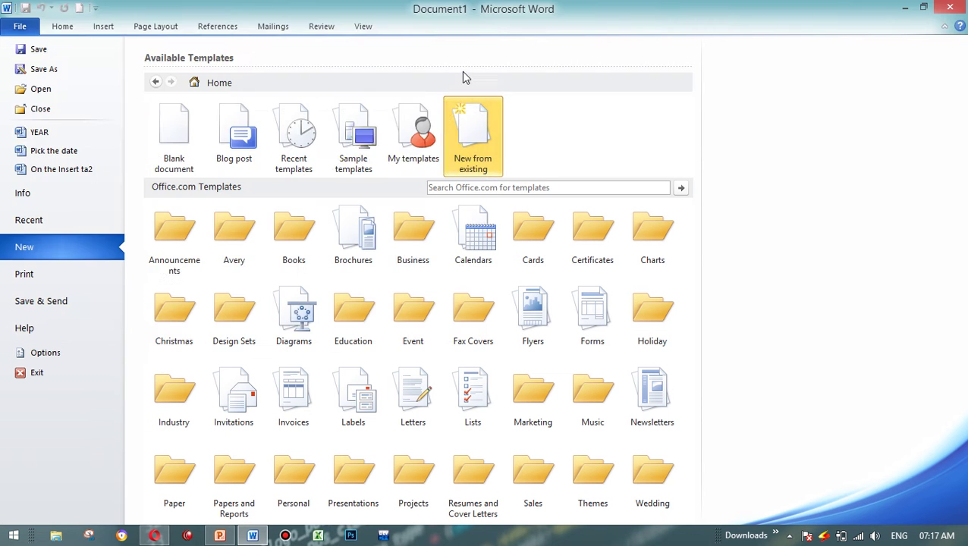
Step: Create a document from the Apothecary Newsletter sample template and look through to its last page
left_click(362, 141)
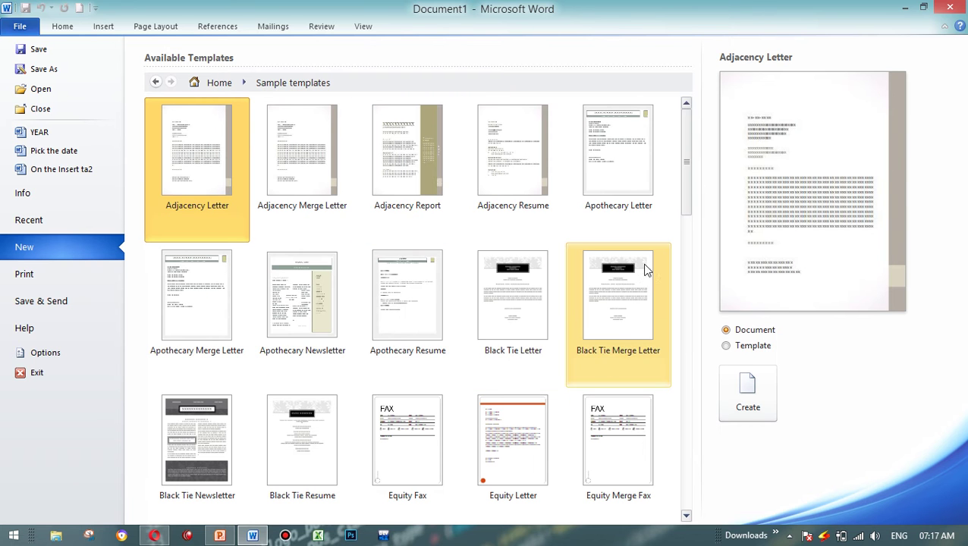
left_click(307, 293)
left_click(737, 407)
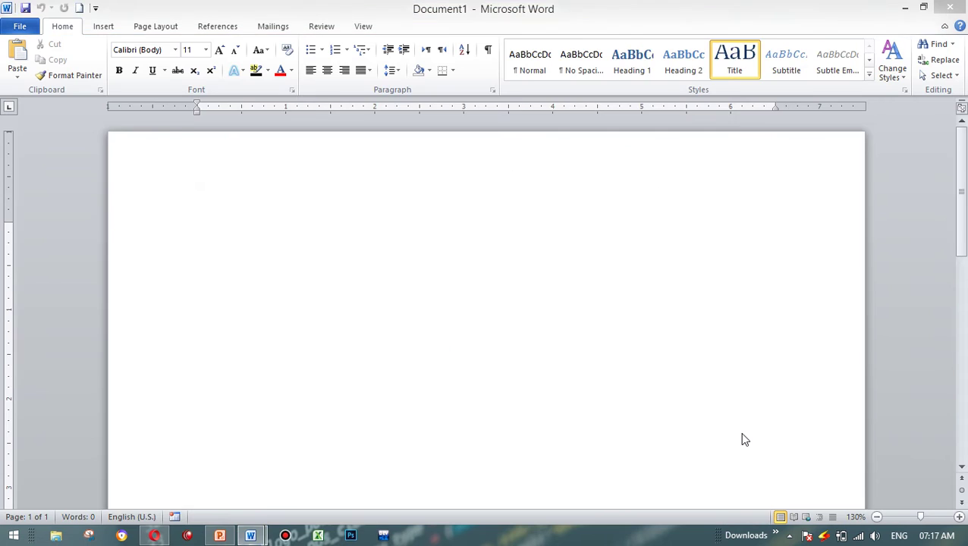
left_click_drag(960, 167, 960, 413)
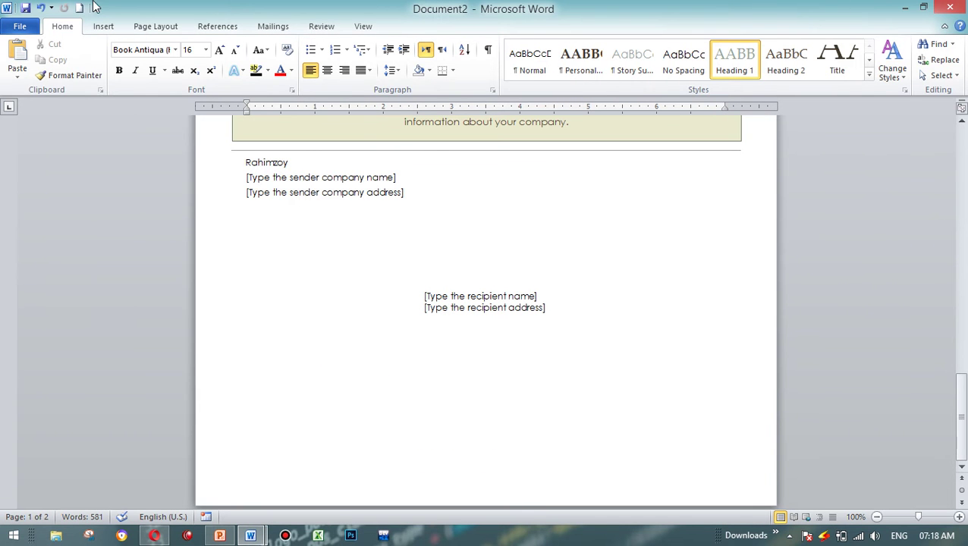
Step: Check the print preview of the newsletter document, then close it without saving and exit Word
left_click(19, 27)
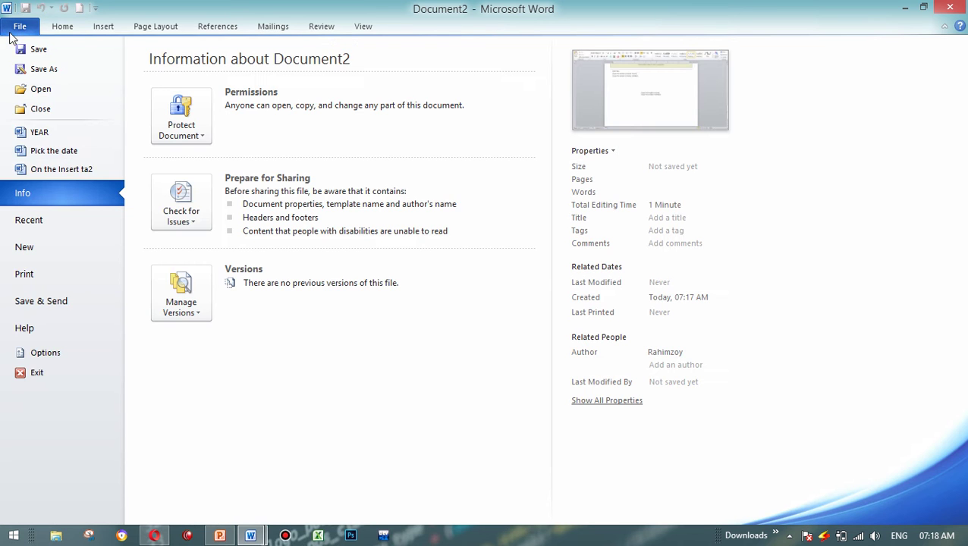
left_click(53, 277)
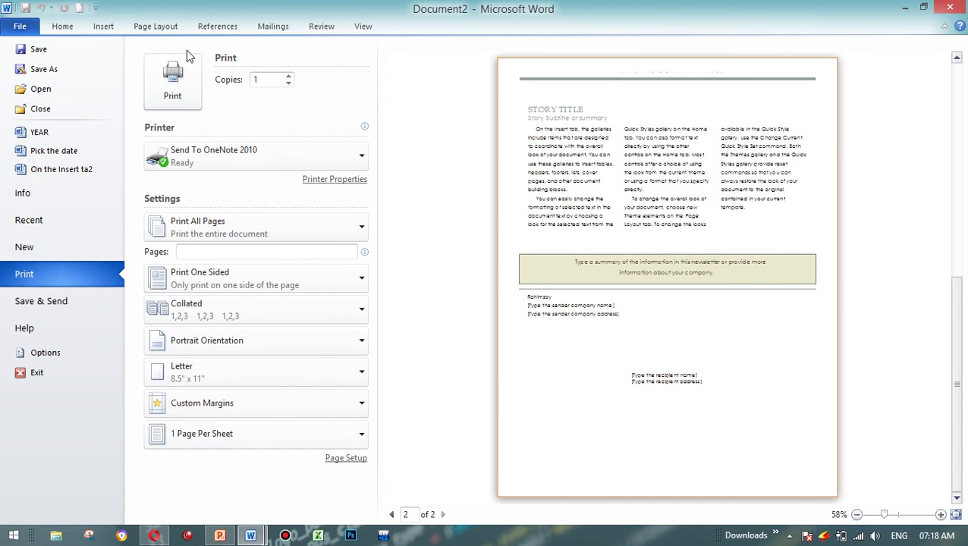
left_click(949, 8)
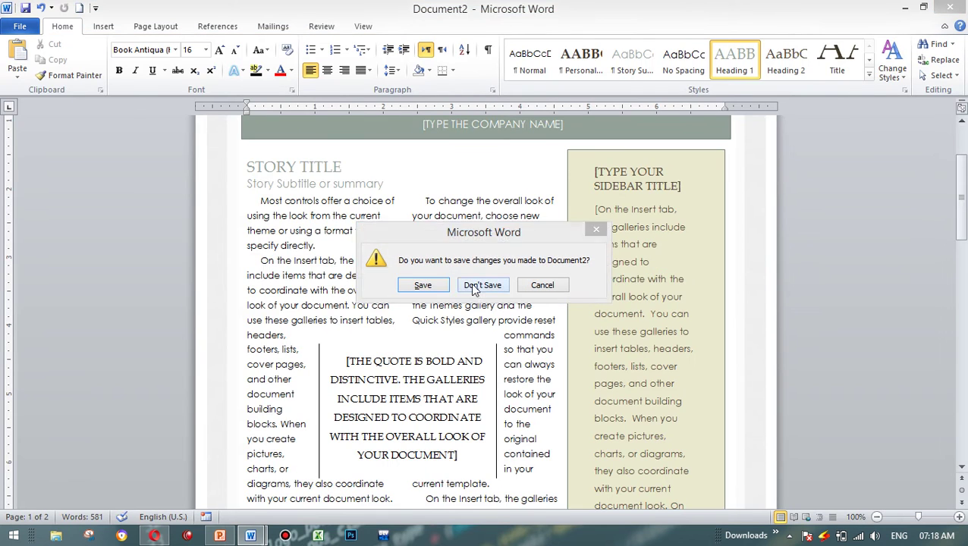
left_click(484, 285)
left_click(950, 8)
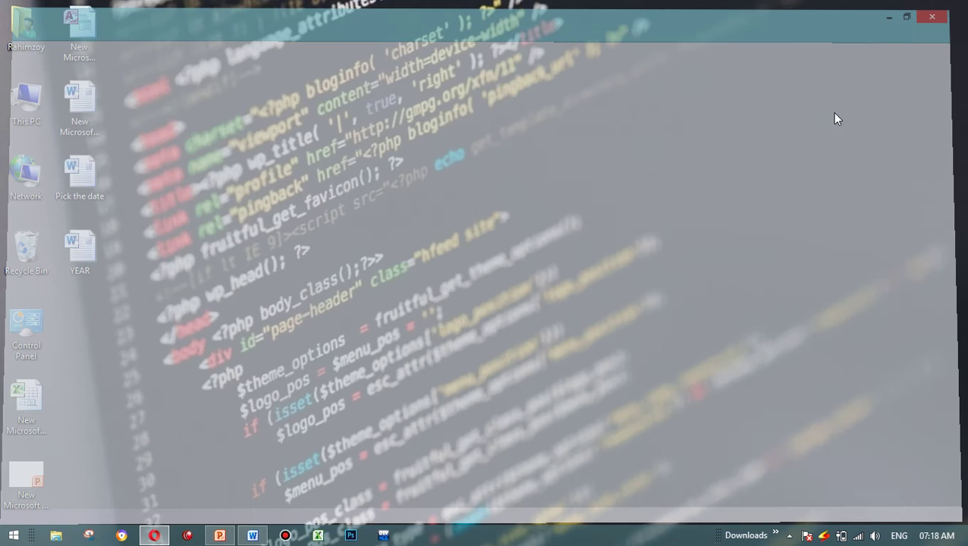
Step: Relaunch Word from the Windows Start screen by running winword
key("super")
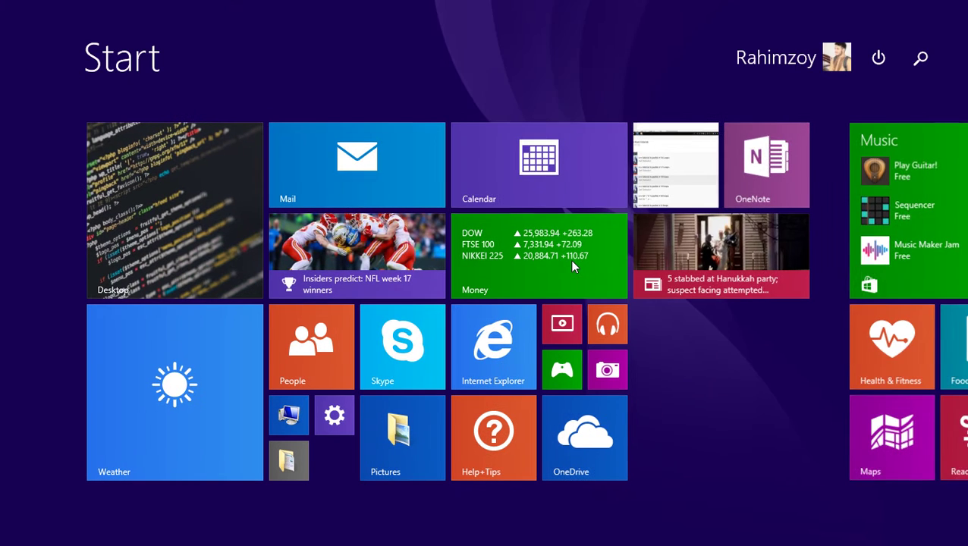
type("winword")
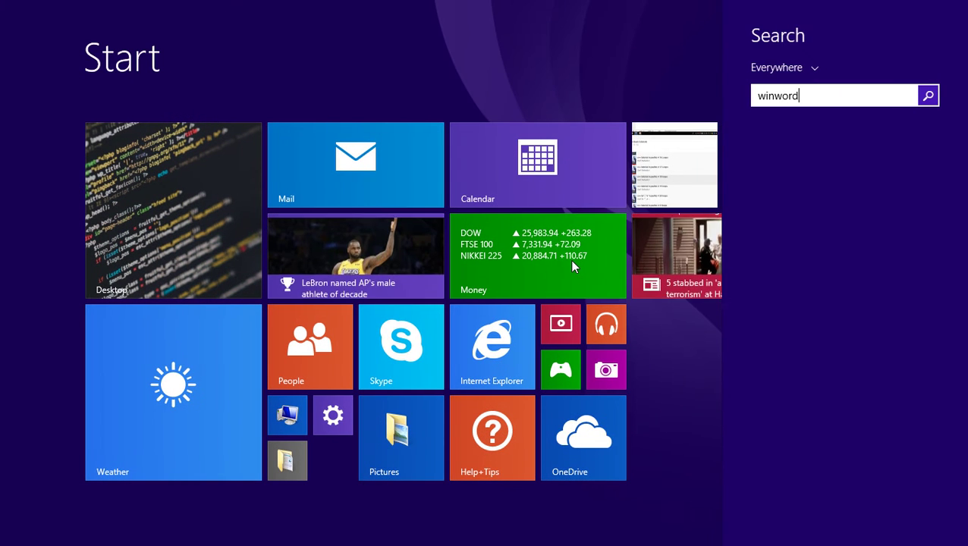
key("Return")
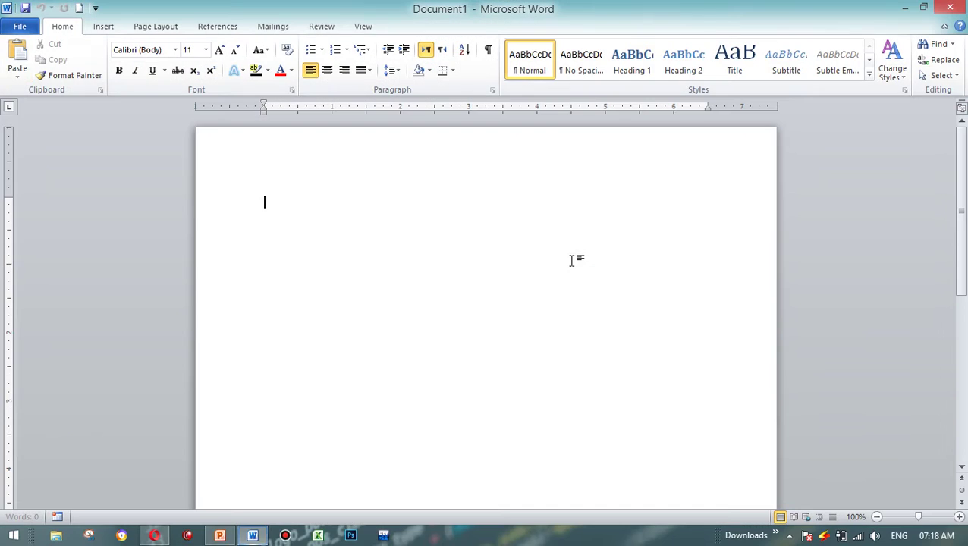
Step: View the print settings and preview of the blank document, then return to editing
left_click(22, 26)
left_click(60, 271)
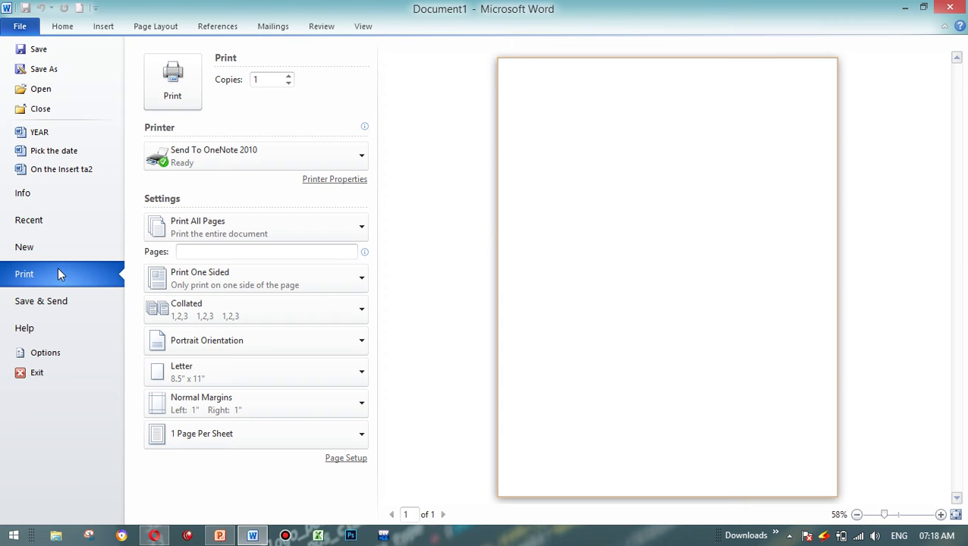
left_click(64, 28)
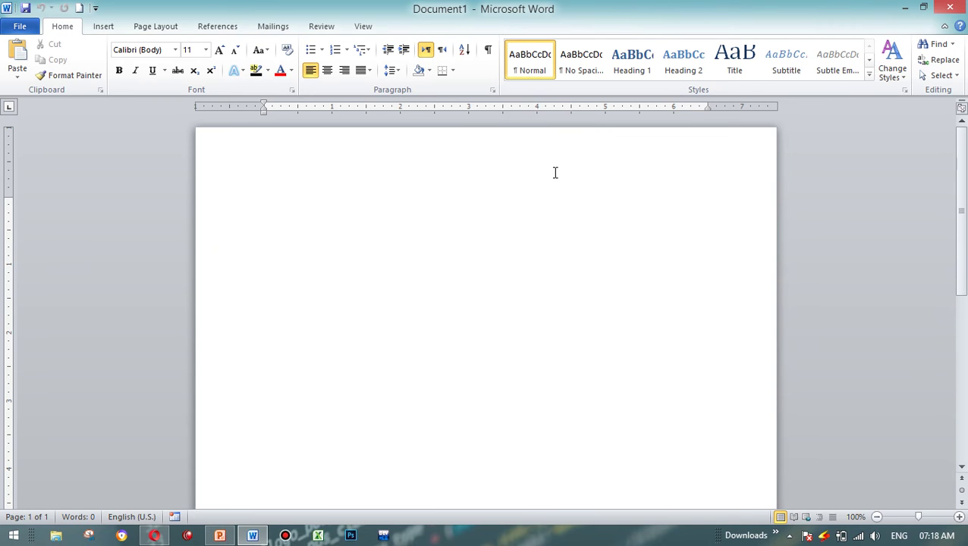
Step: Enter the heading "Print" and generate sample paragraphs below it with rand(10)
type("Print")
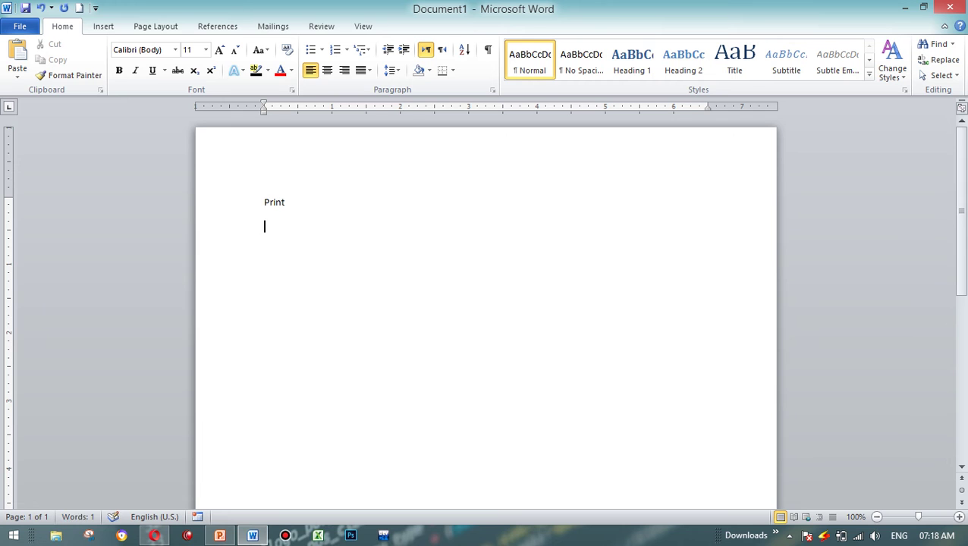
type("rand(10)")
key("Return")
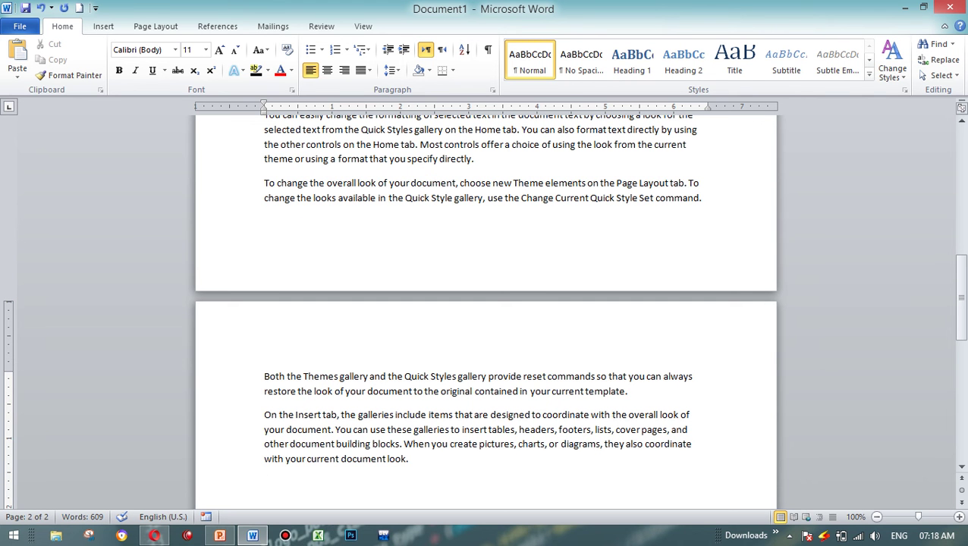
Step: Delete the last sample paragraphs so the text fits on one page, and return to the document's beginning
key("ctrl+shift+Up")
key("ctrl+shift+Up")
key("ctrl+shift+Up")
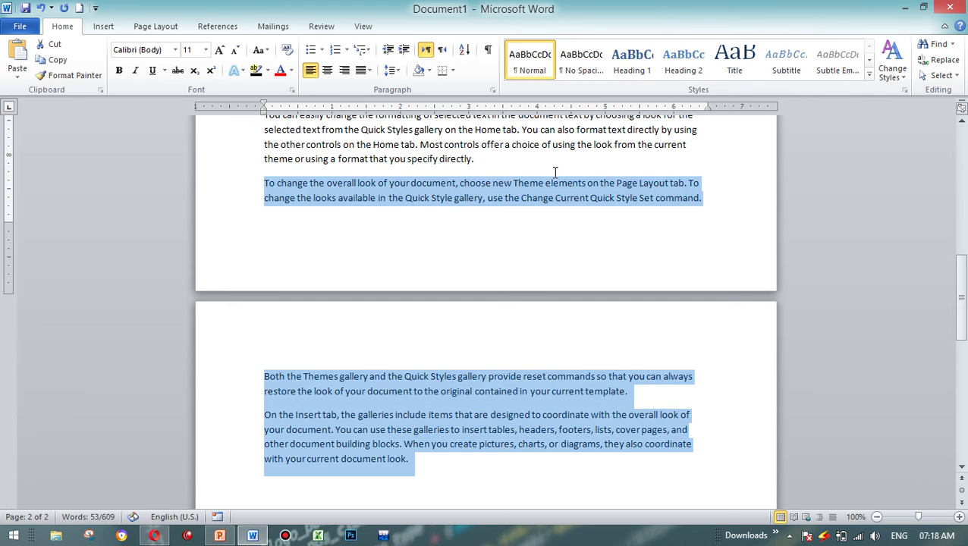
key("Delete")
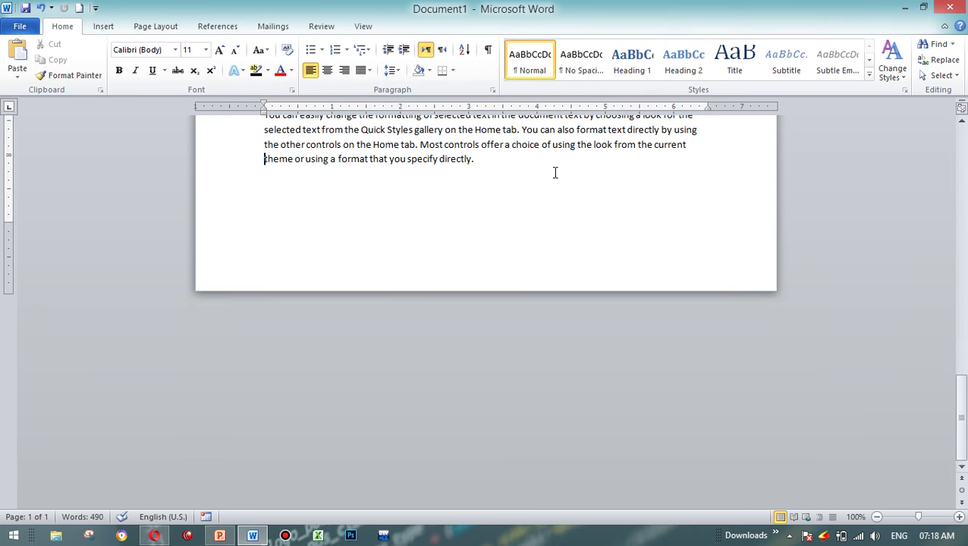
scroll(554, 173, "up", 15)
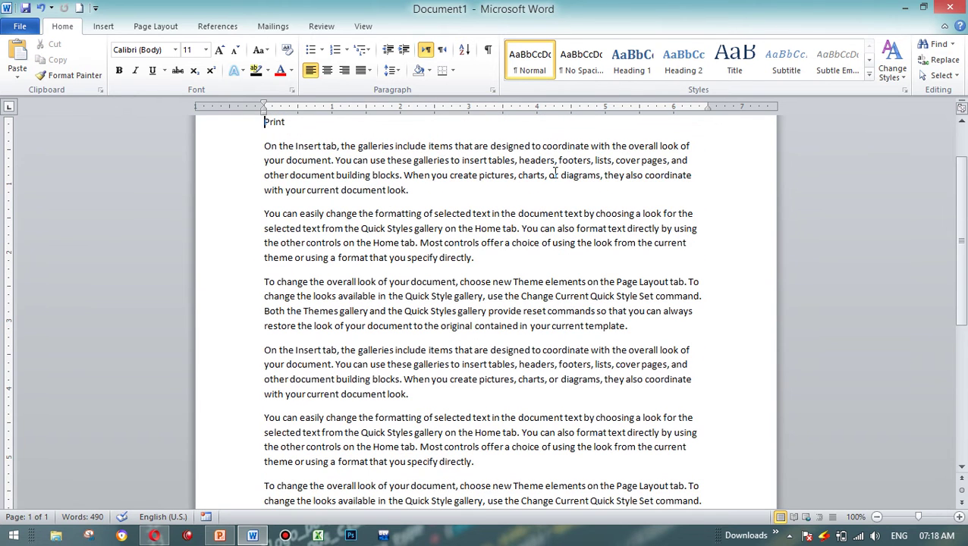
left_click_drag(962, 319, 957, 283)
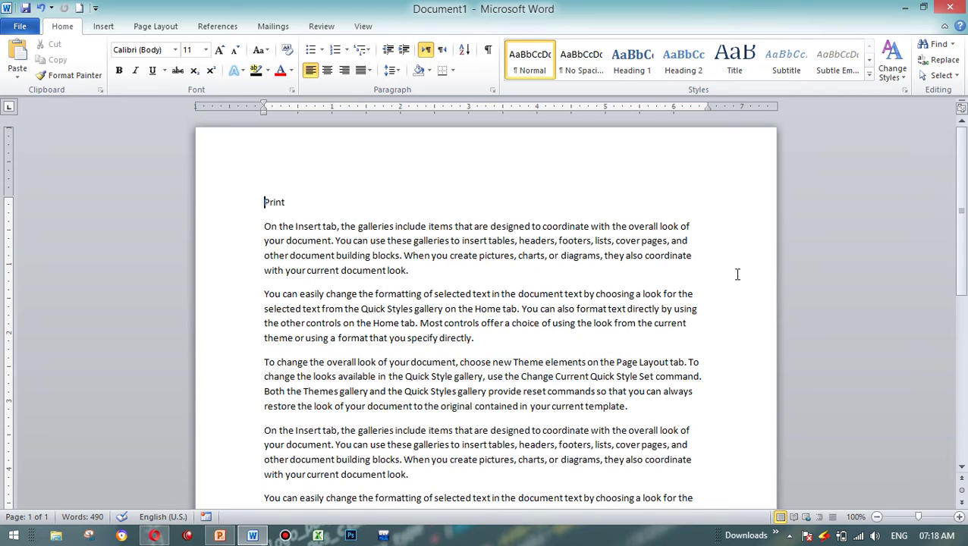
Step: Print 13 copies of the document to the Send To OneNote 2010 printer
left_click(20, 26)
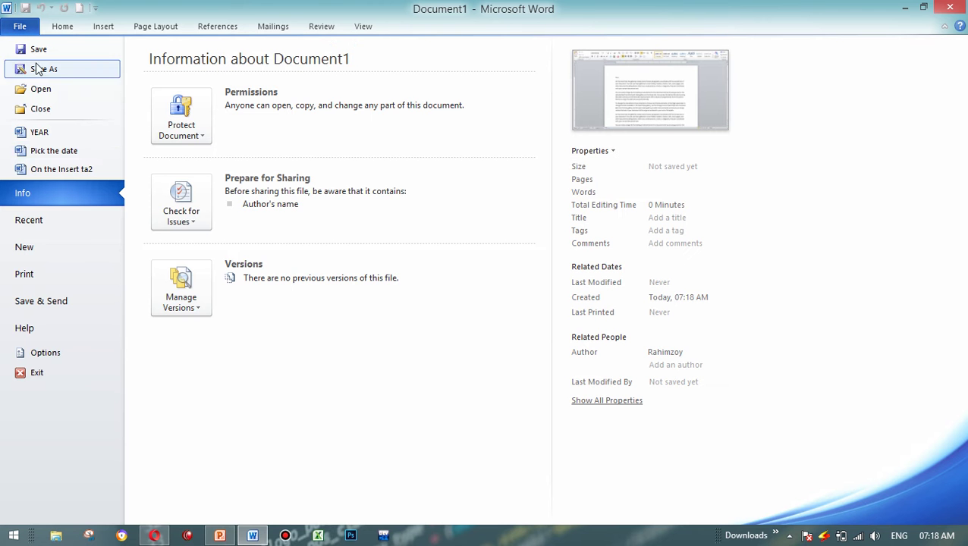
left_click(54, 284)
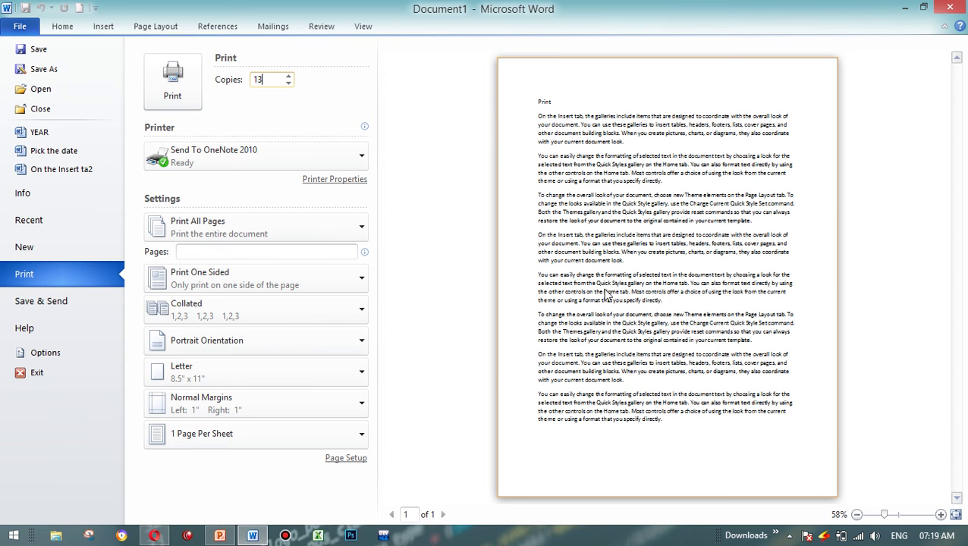
left_click(173, 83)
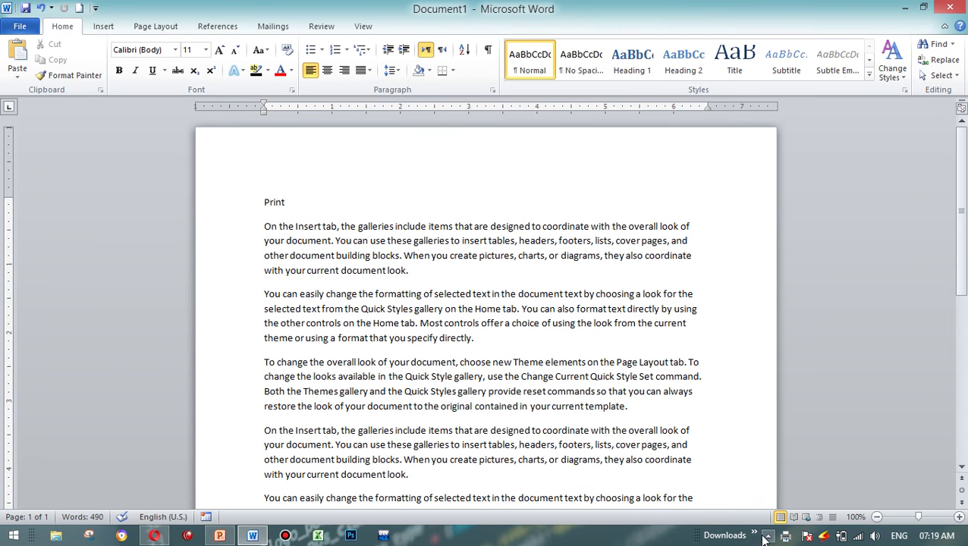
Step: Reopen the print settings and examine the list of available printers without changing the selection
left_click(22, 29)
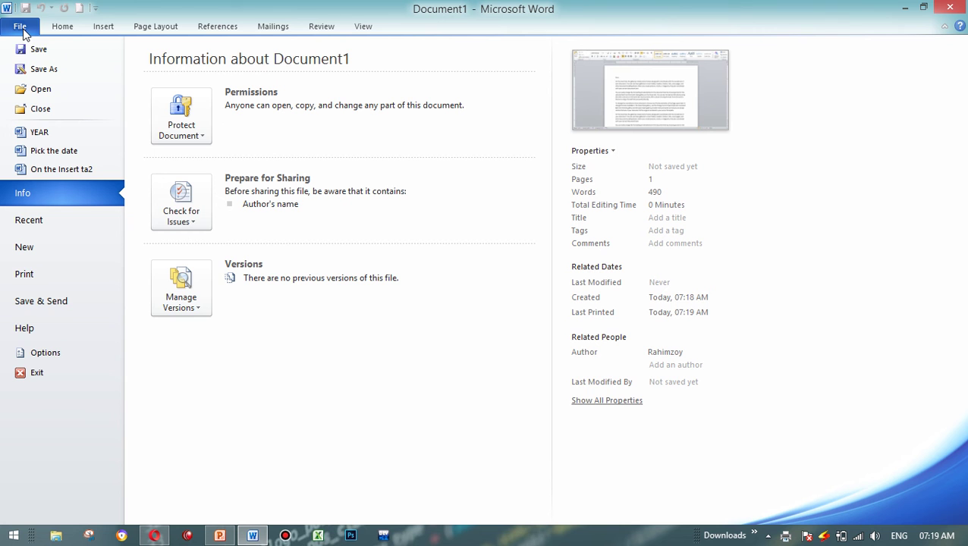
left_click(80, 286)
left_click(217, 156)
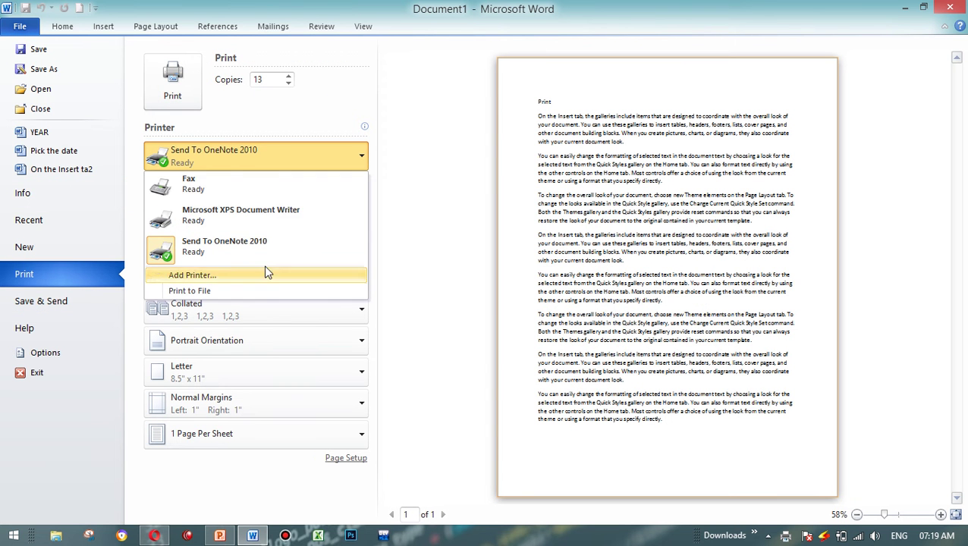
left_click(406, 214)
left_click(317, 165)
left_click(389, 277)
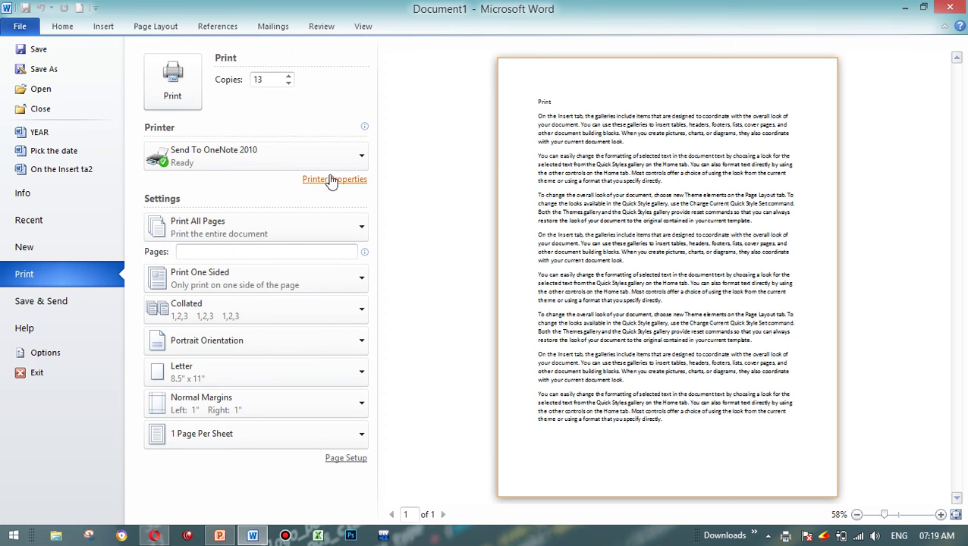
Step: Set the orientation to Landscape in the Send To OneNote 2010 printer properties
left_click(331, 181)
left_click(77, 86)
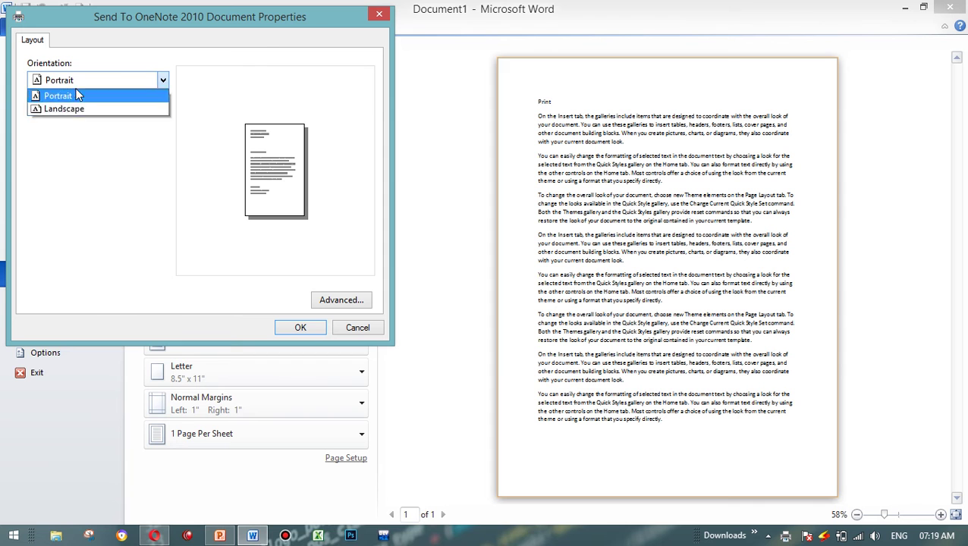
left_click(281, 159)
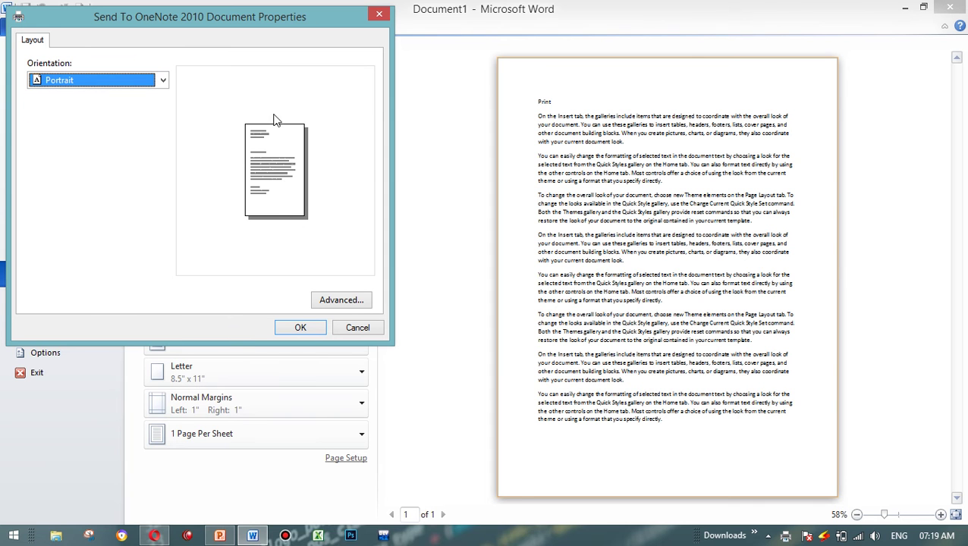
left_click(156, 85)
left_click(144, 110)
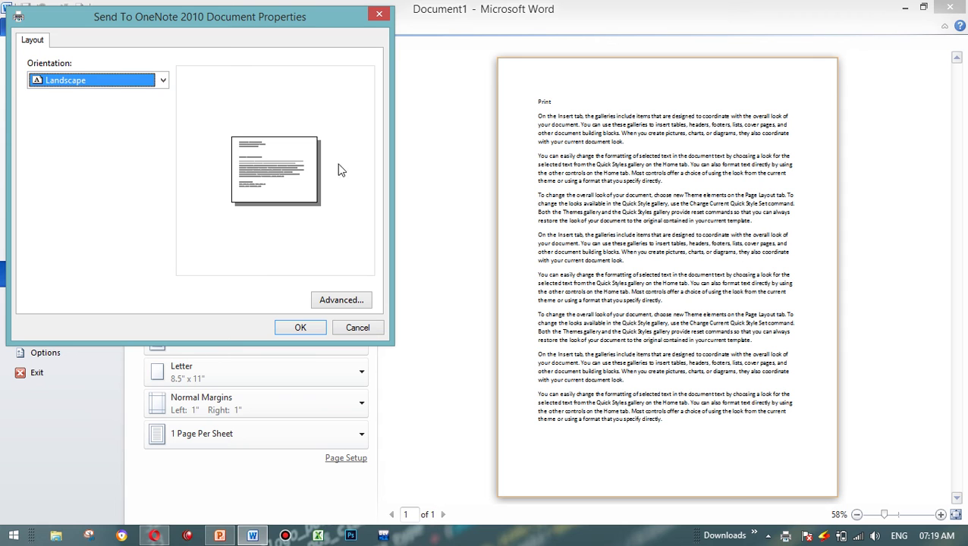
Step: Try the A4 paper size in the printer's advanced options, set it back to Letter, and discard the printer property changes
left_click(345, 299)
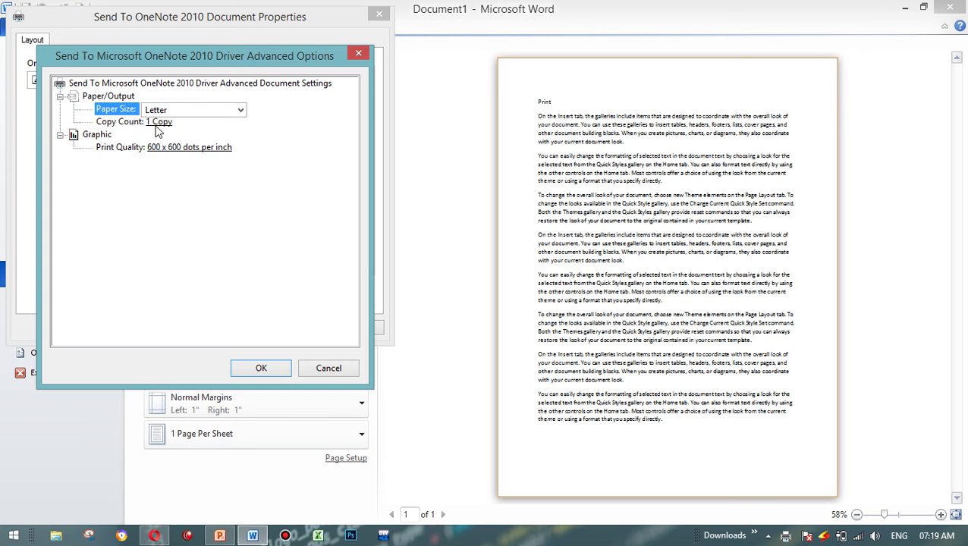
left_click(210, 115)
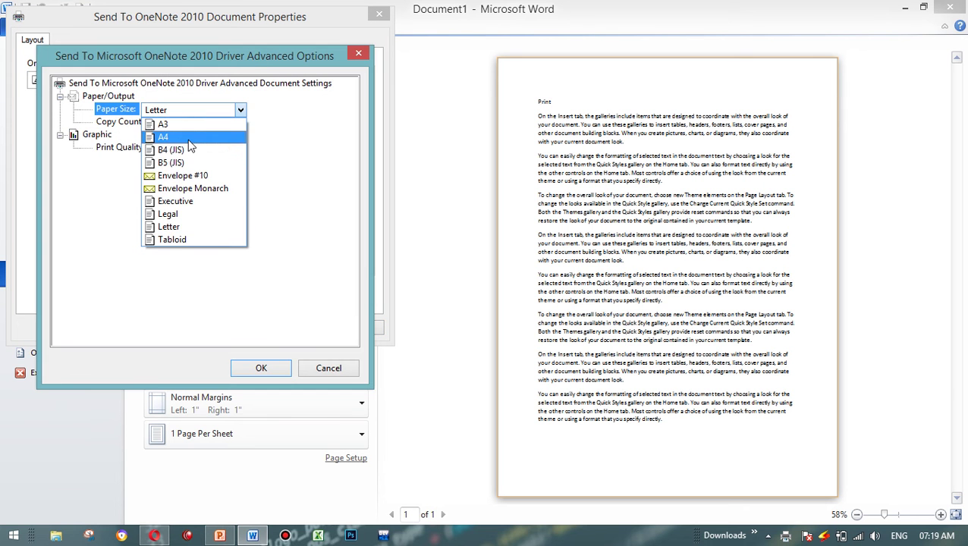
left_click(190, 138)
left_click(182, 113)
left_click(193, 125)
left_click(194, 111)
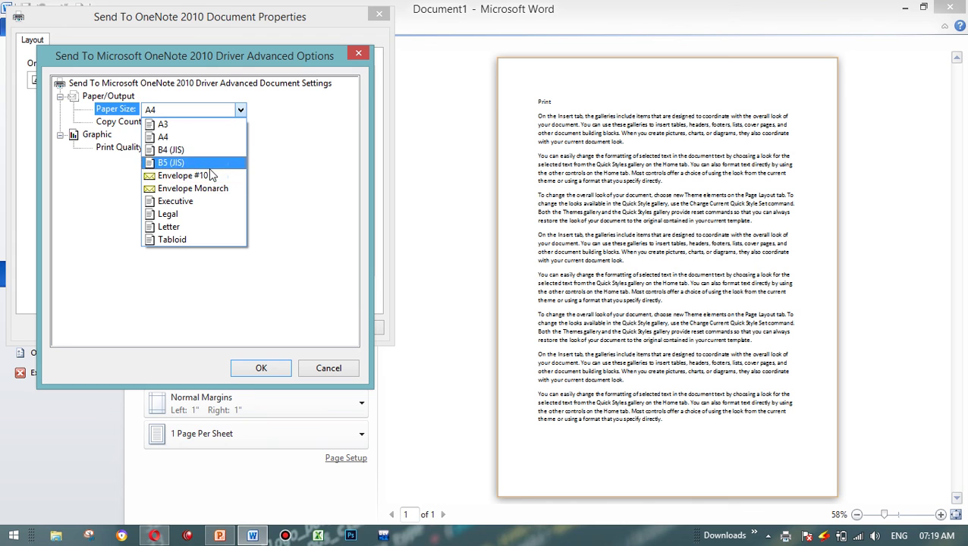
left_click(353, 196)
left_click(238, 111)
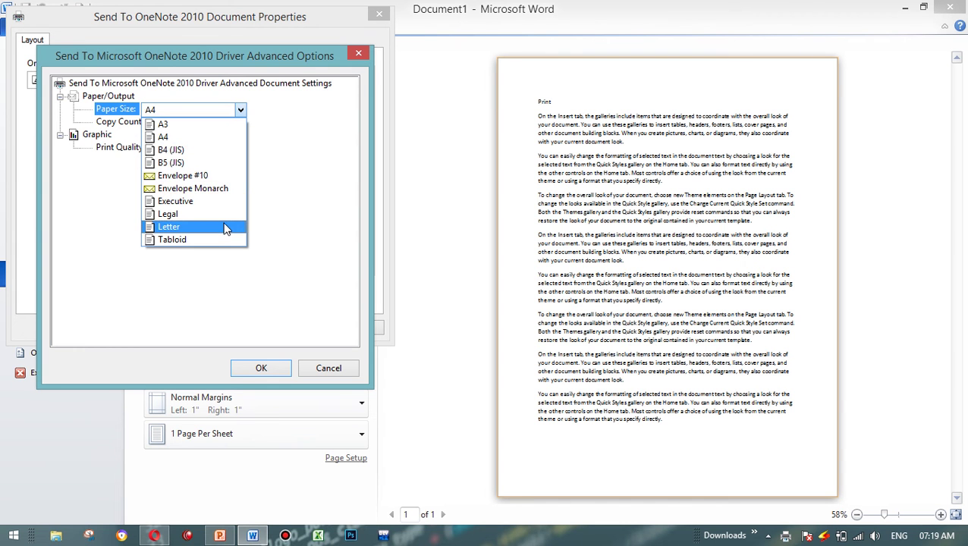
left_click(224, 228)
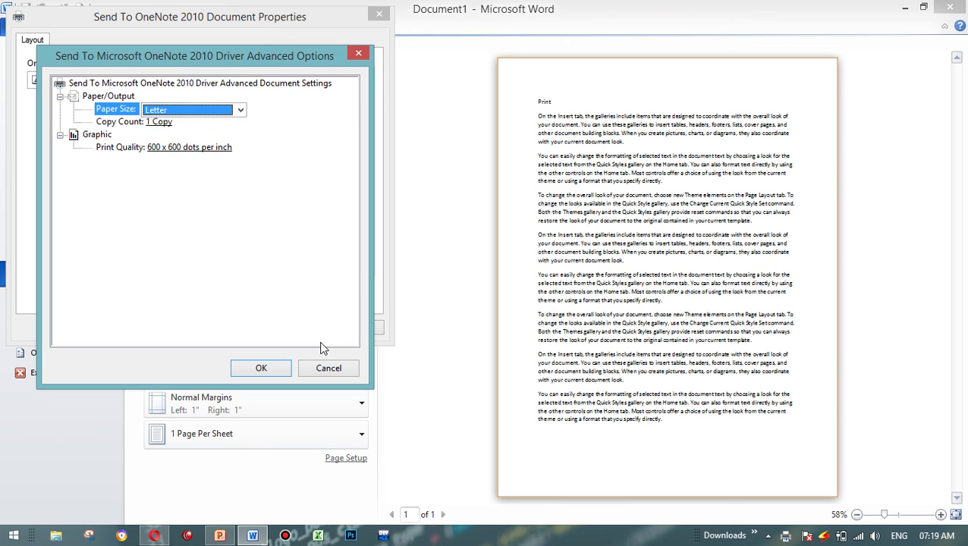
left_click(329, 367)
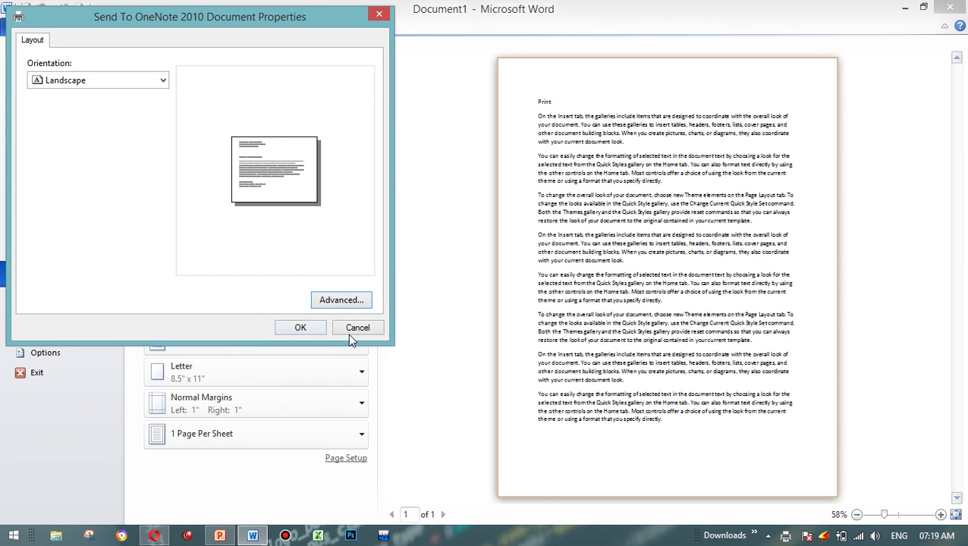
left_click(347, 331)
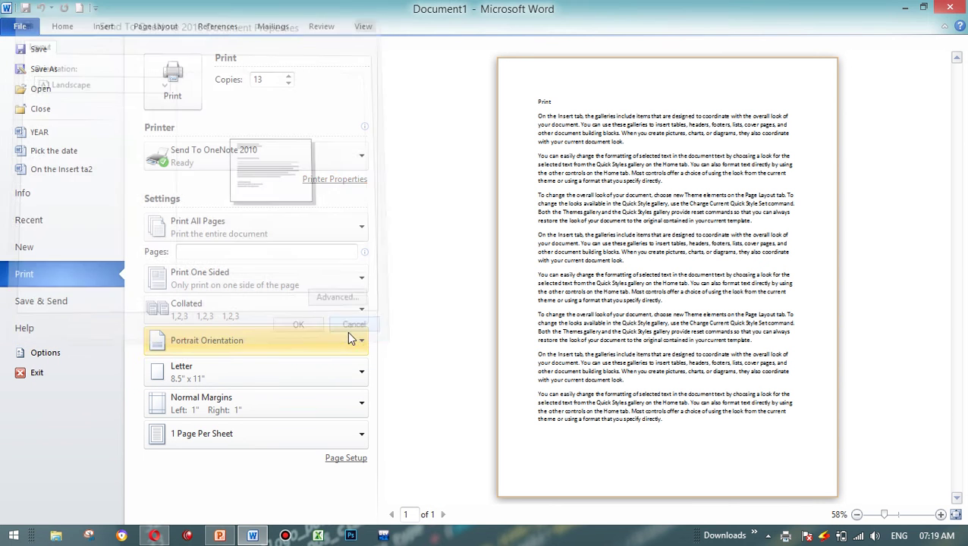
Step: Examine the available print range options without changing the selection, and return to the document
left_click(295, 226)
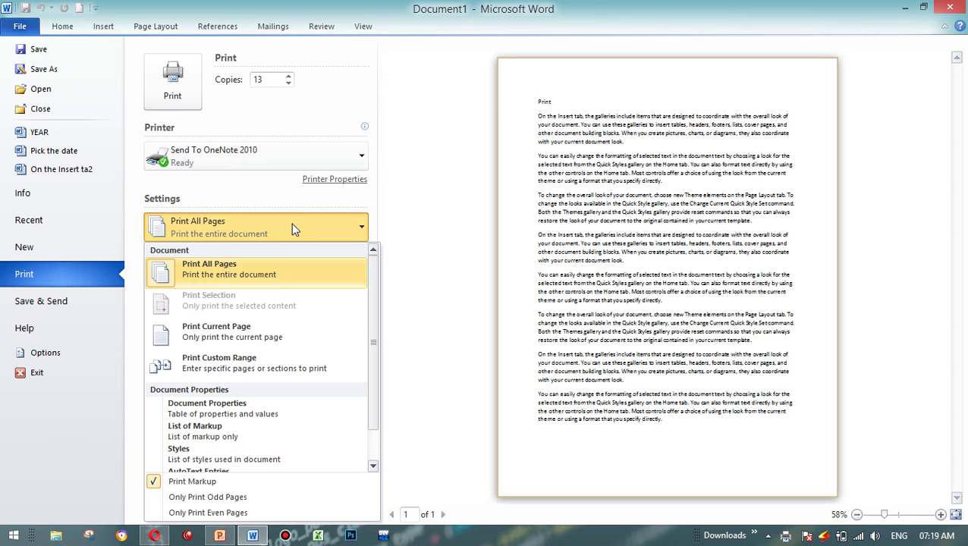
left_click(438, 238)
left_click(57, 27)
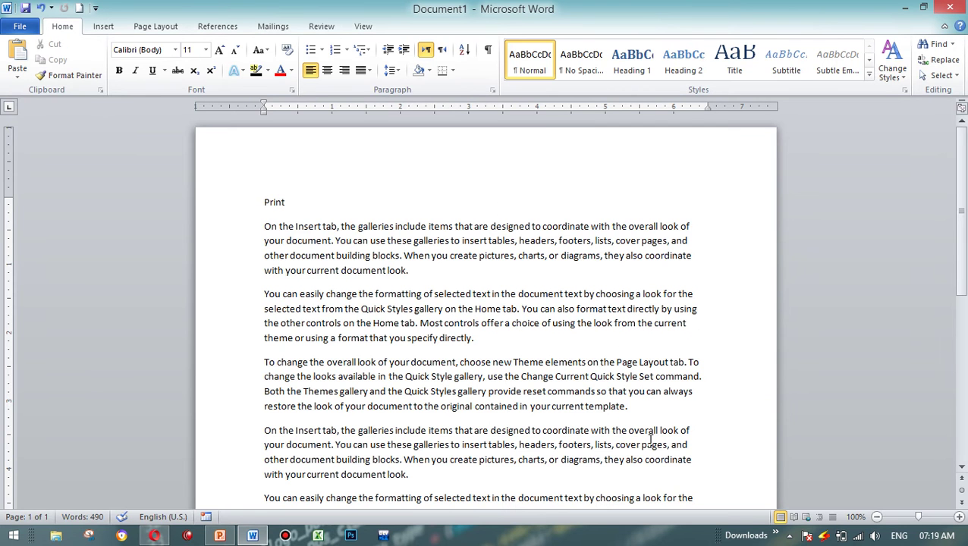
Step: Copy the text from "blocks" in the first paragraph through "coordinate" in the fourth, and paste it repeatedly at the document's end to fill five pages
left_click_drag(691, 459, 383, 256)
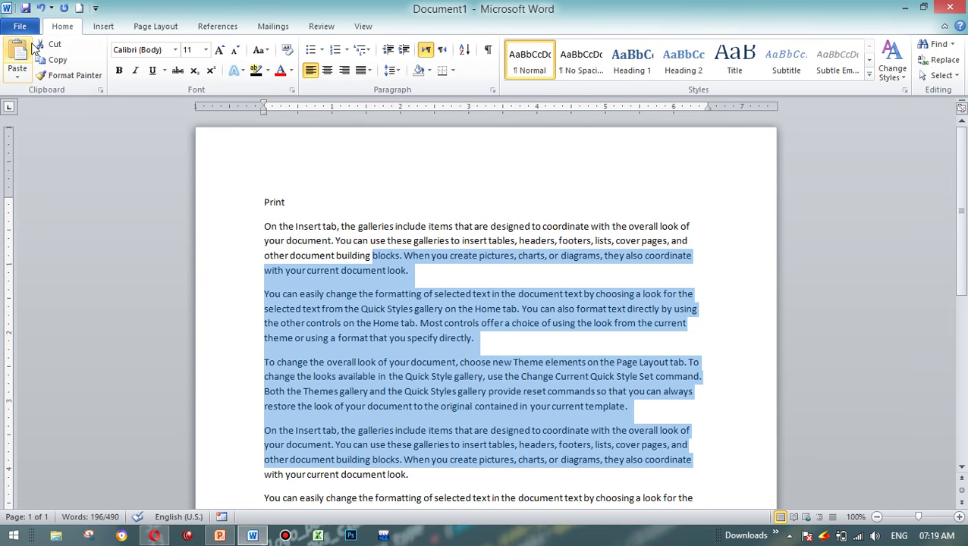
left_click(954, 227)
left_click(958, 338, "shift")
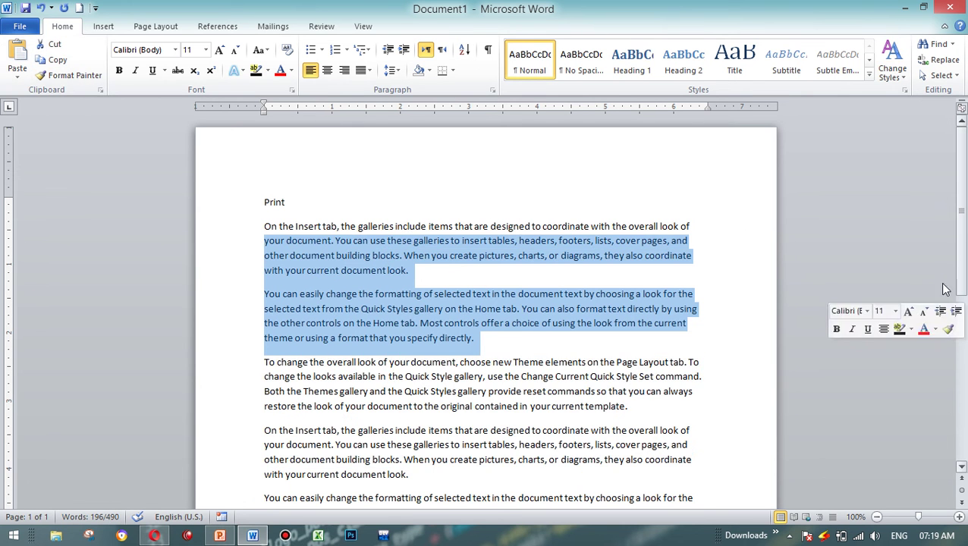
scroll(634, 456, "down", 9)
left_click(634, 456)
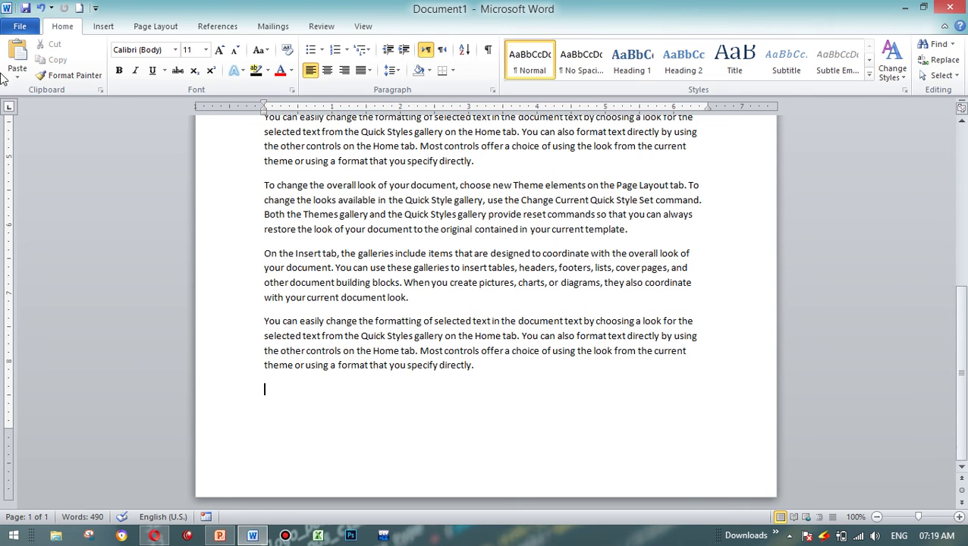
left_click(20, 57)
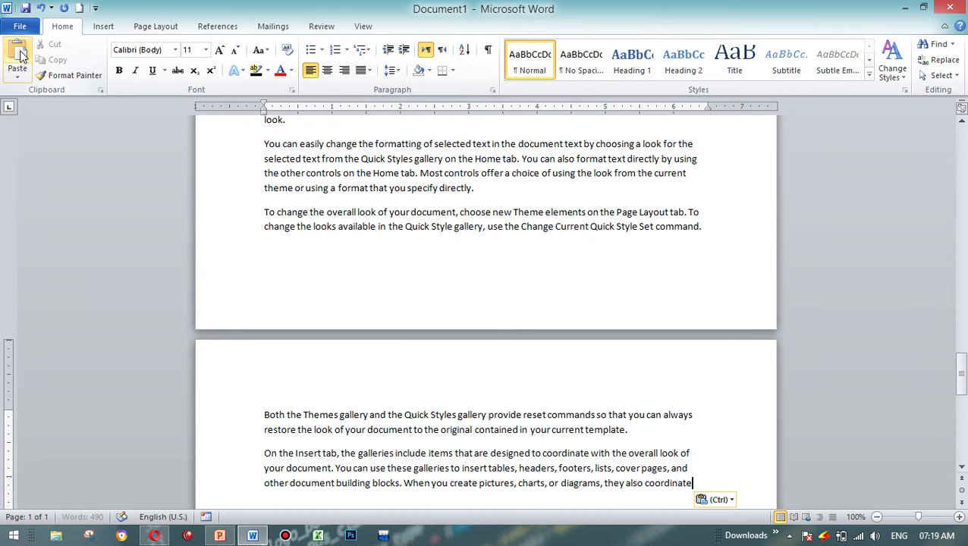
left_click(20, 57)
left_click(20, 57)
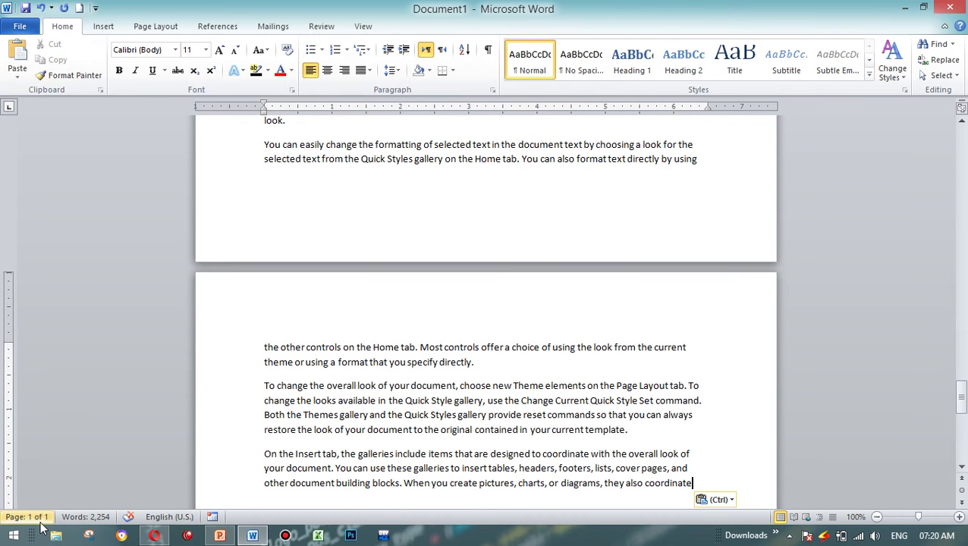
Step: Reopen the print settings, examine the print range options for the lengthened document, and return to the text
left_click(19, 26)
left_click(43, 277)
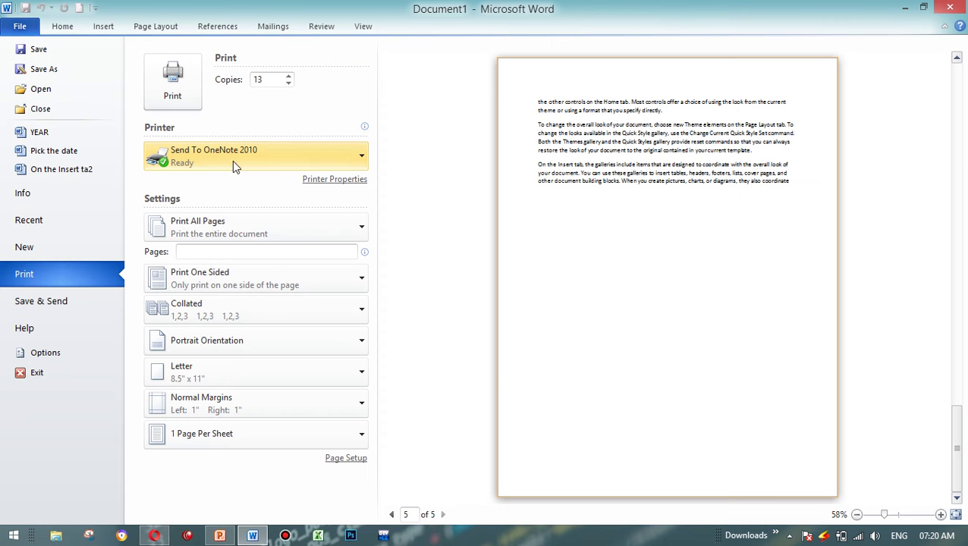
left_click(276, 228)
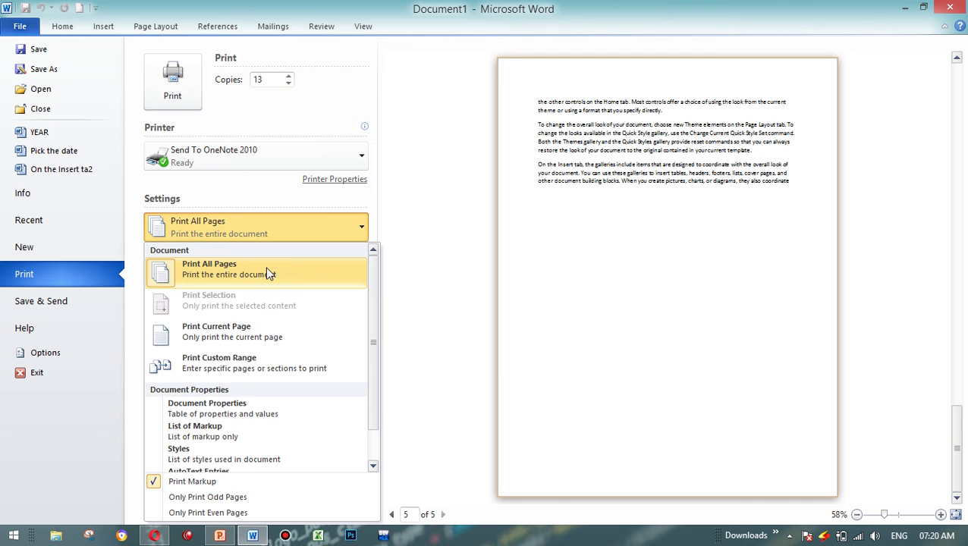
left_click(436, 260)
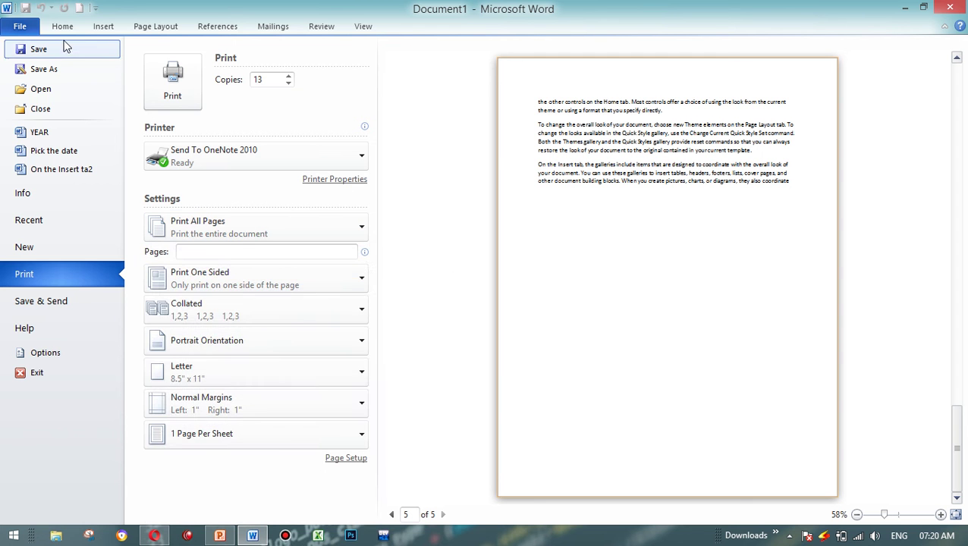
left_click(63, 27)
Step: Select the "Print" heading and the first two paragraphs, and print only that content using Print Selection
scroll(966, 230, "up", 10)
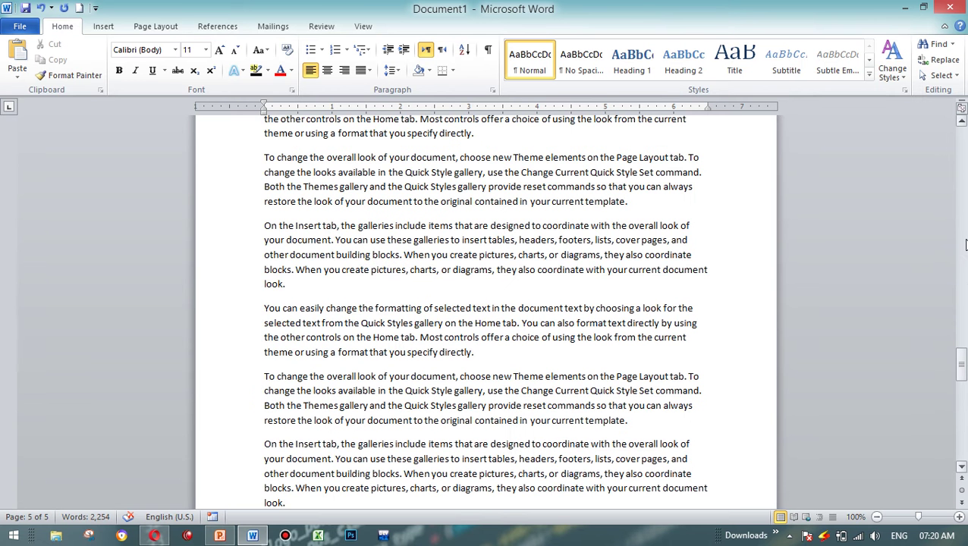
left_click_drag(961, 357, 961, 141)
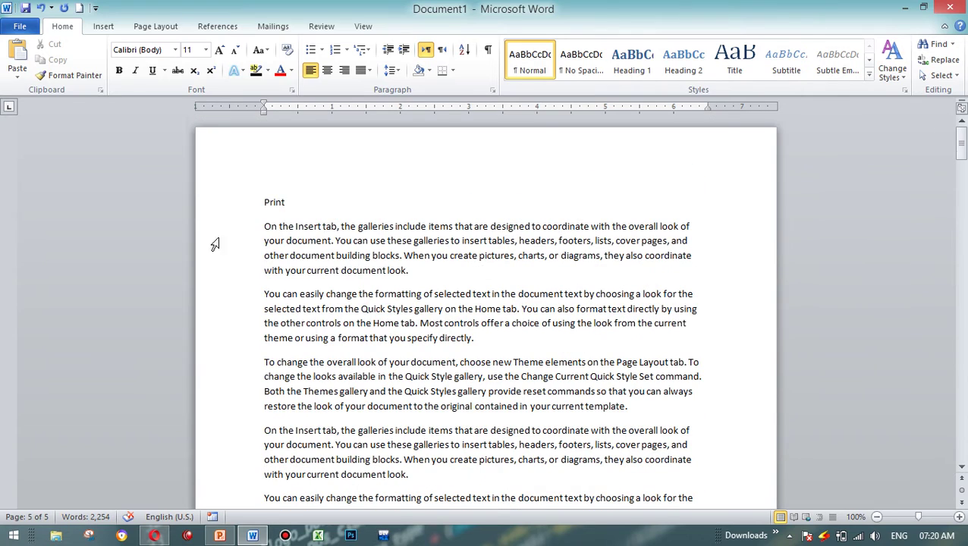
left_click_drag(258, 202, 581, 353)
left_click(19, 25)
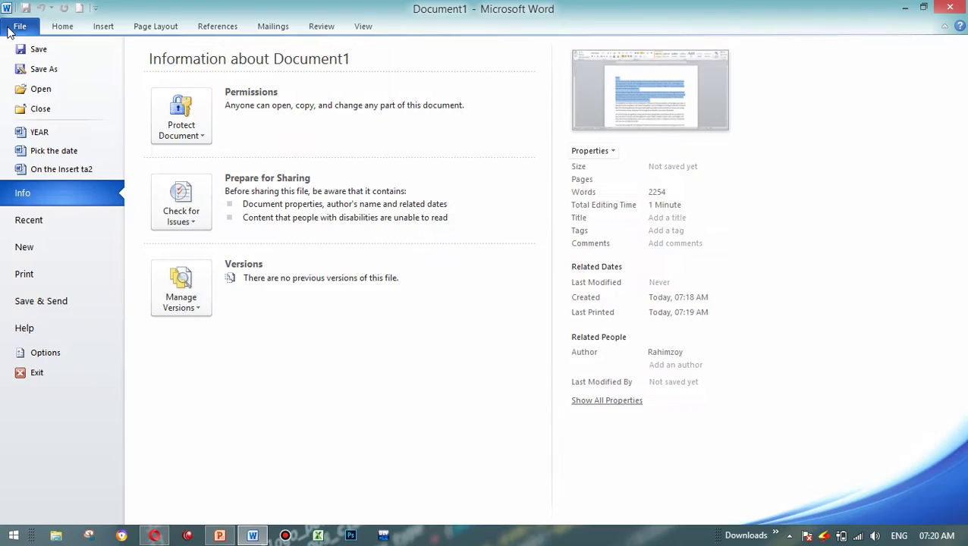
left_click(79, 272)
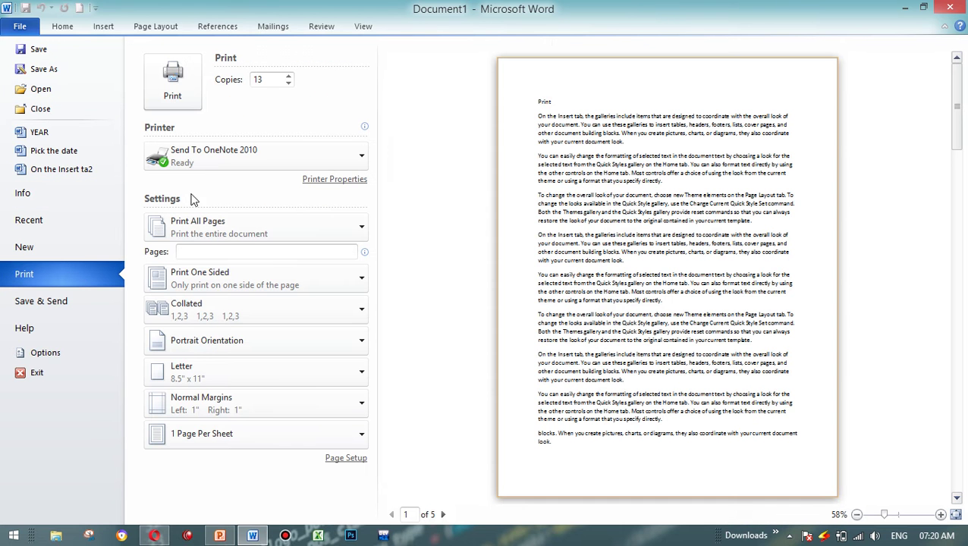
left_click(227, 244)
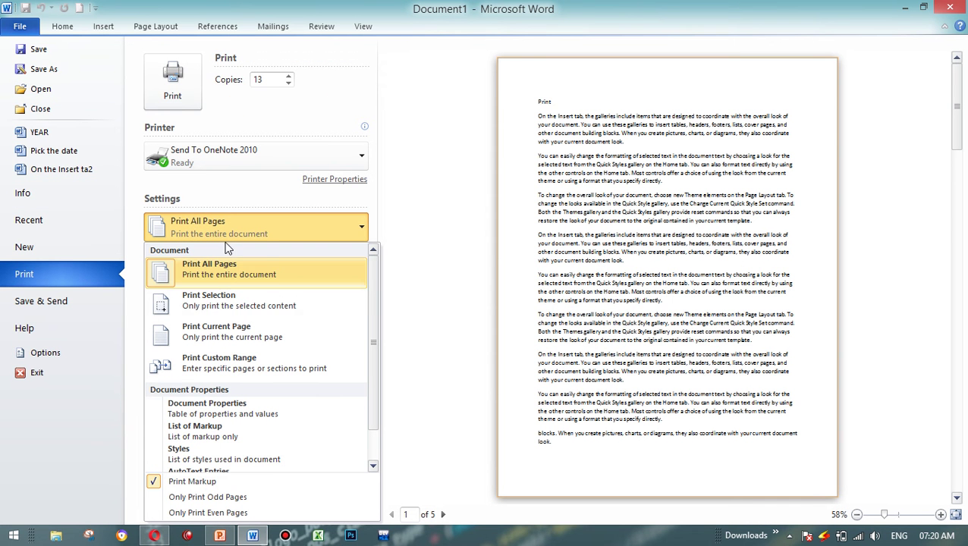
left_click(218, 301)
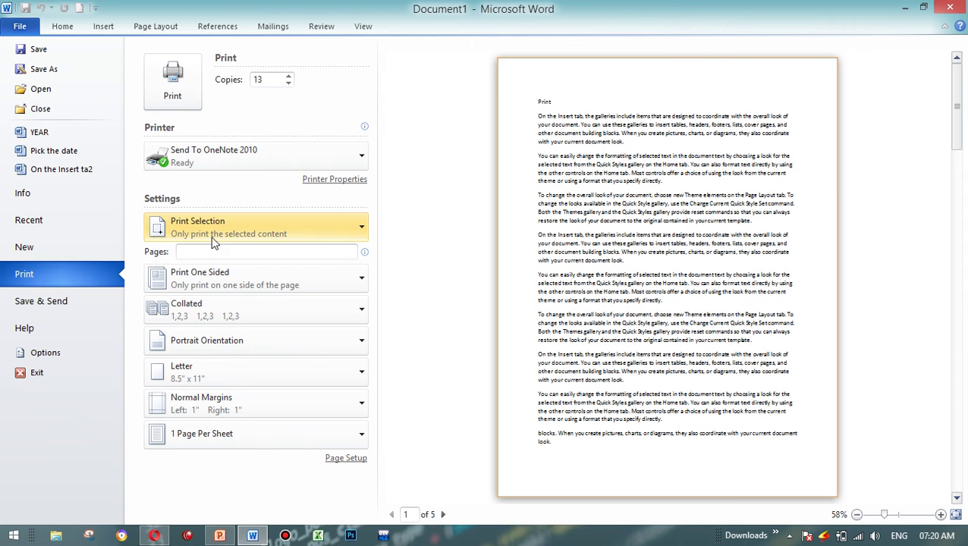
left_click(172, 77)
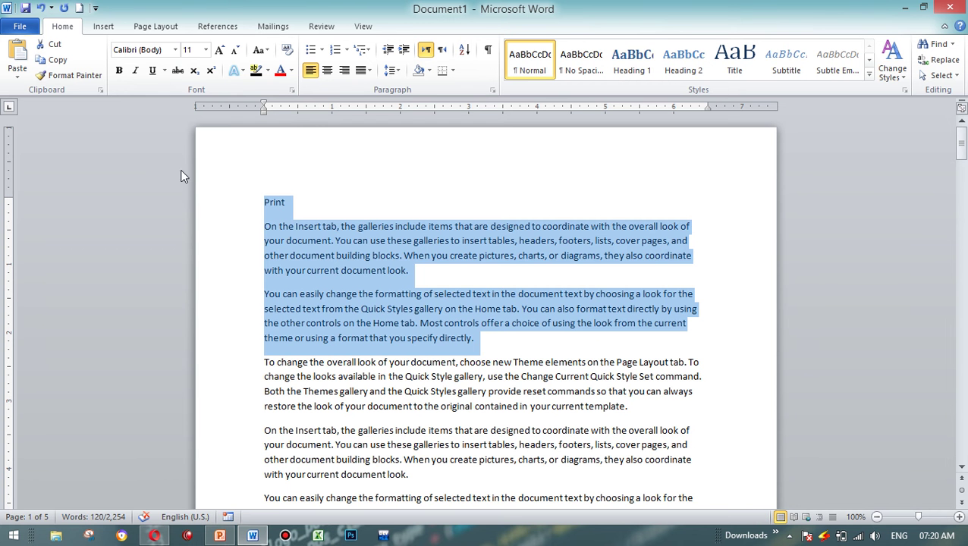
Step: Review the Print Current Page option among the print ranges, return to the document, and clear the text selection
left_click(19, 26)
left_click(69, 274)
left_click(195, 227)
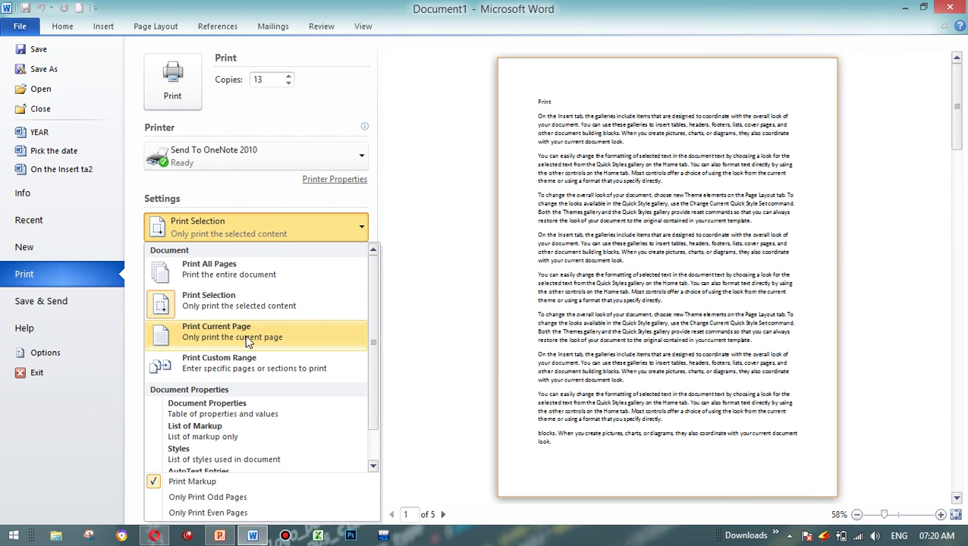
left_click(394, 263)
left_click(62, 27)
left_click(435, 323)
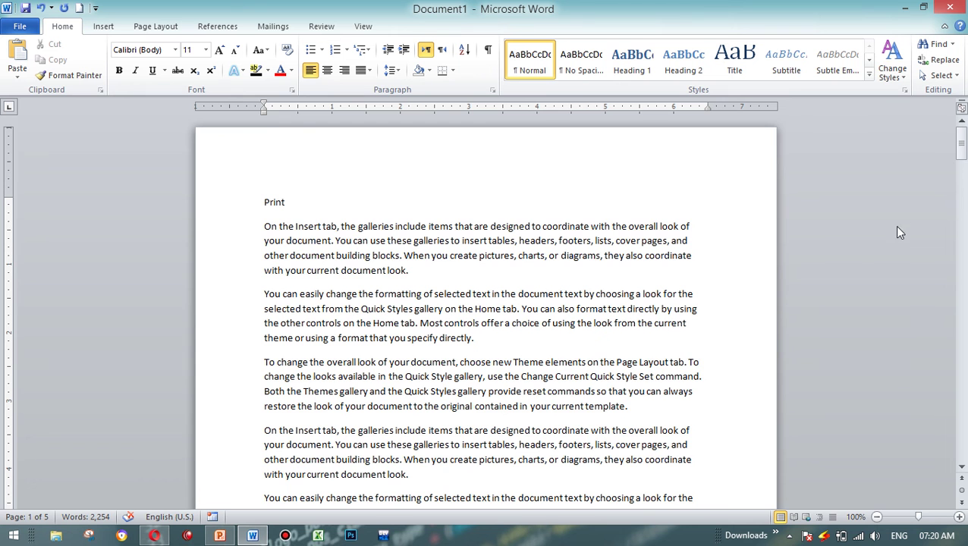
Step: Place the cursor on page 3 and set the print range to Print Current Page
left_click_drag(961, 152, 962, 300)
left_click(599, 410)
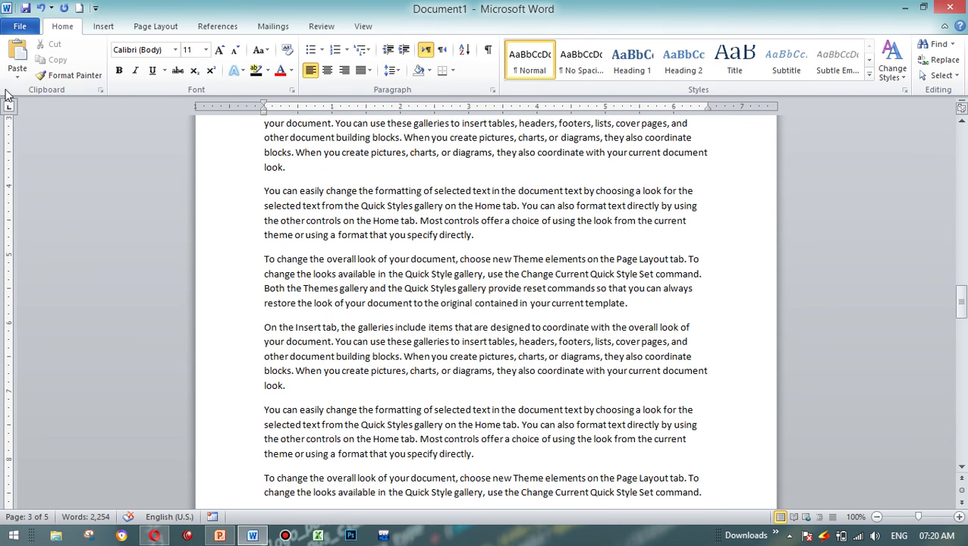
left_click(19, 25)
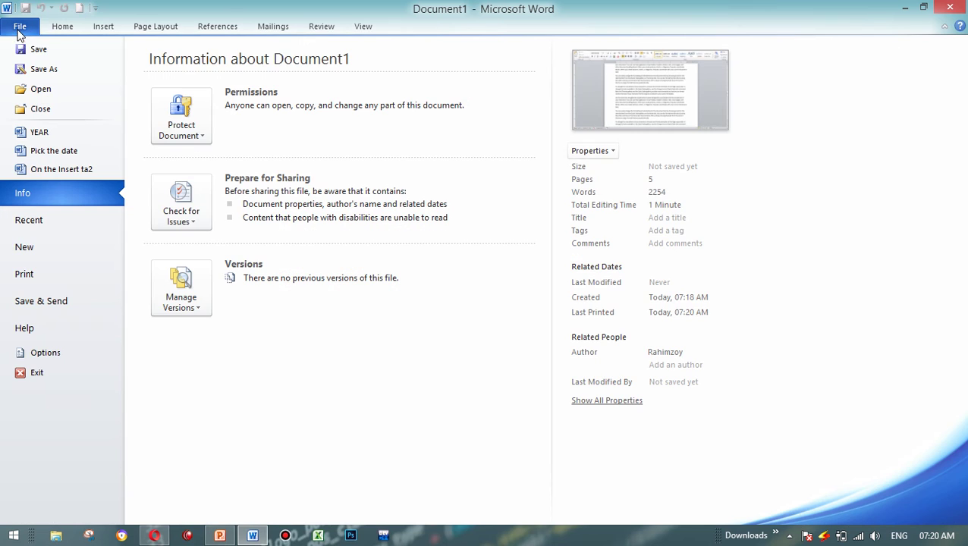
left_click(49, 275)
left_click(241, 232)
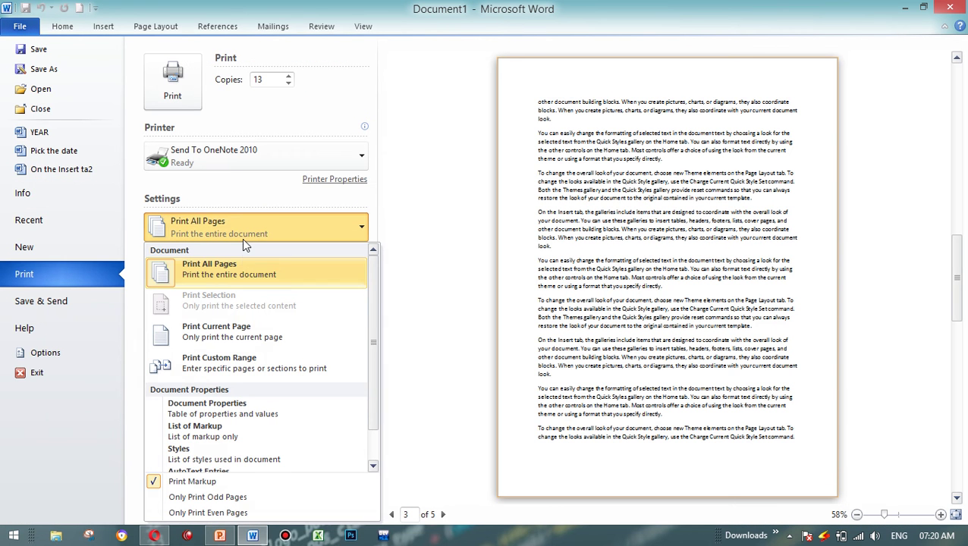
left_click(249, 332)
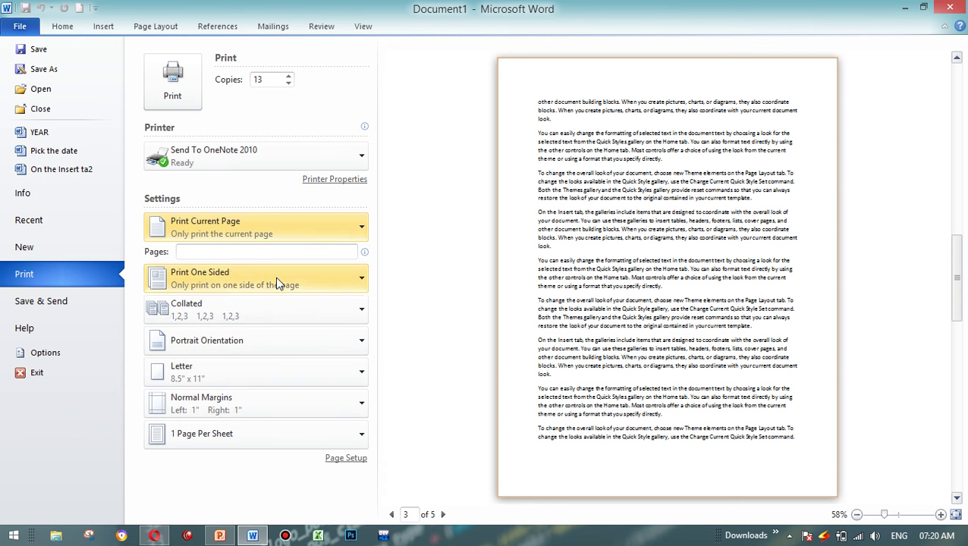
Step: Try the Print Custom Range option with page numbers 1 and 3, and clear the page range entry
left_click(248, 231)
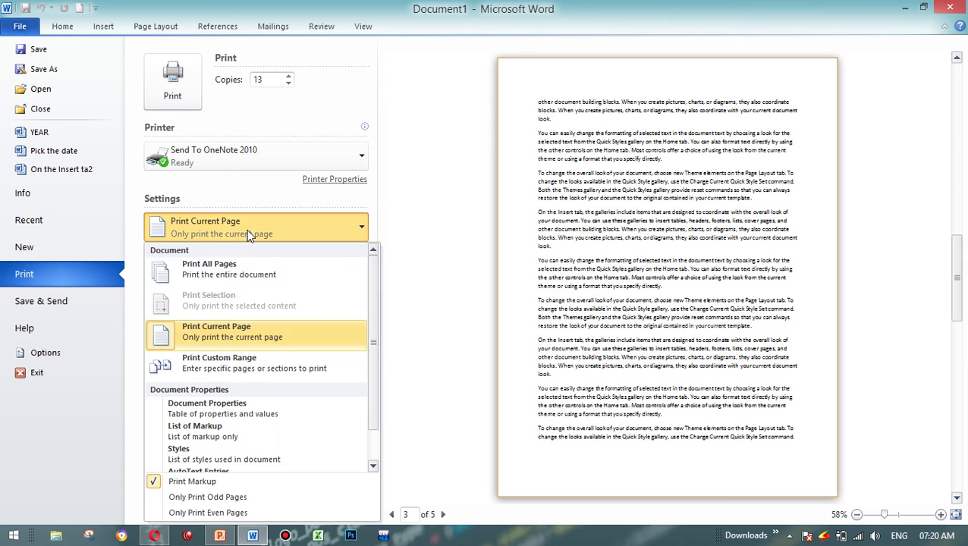
left_click(241, 369)
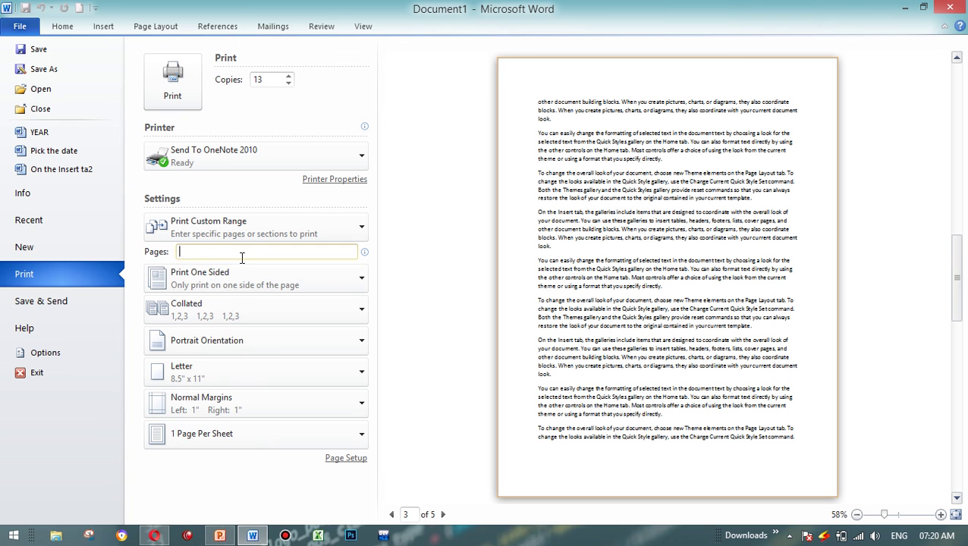
type("1")
type("3")
key("BackSpace")
key("BackSpace")
key("BackSpace")
key("BackSpace")
key("BackSpace")
key("BackSpace")
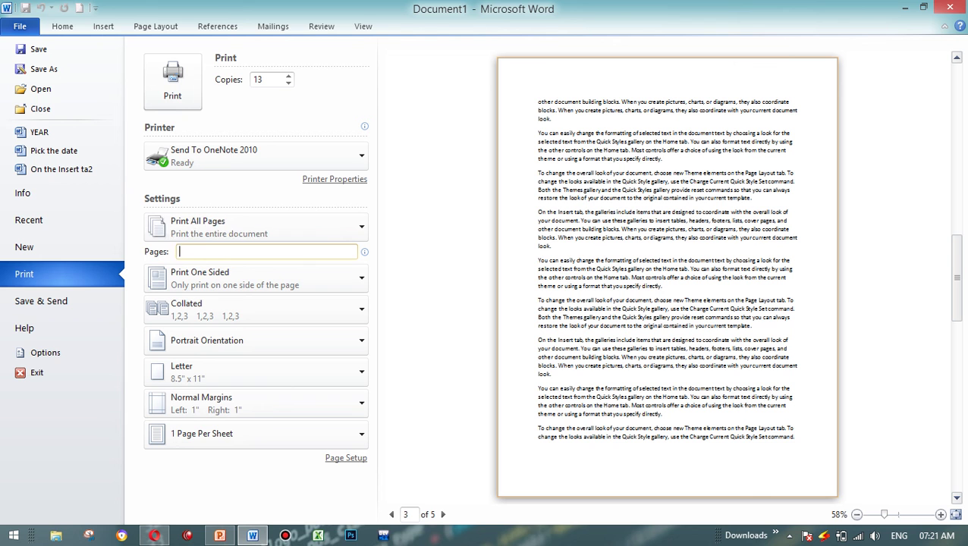
Step: Try the Manually Print on Both Sides option, and set printing back to Print One Sided
left_click(243, 283)
left_click(584, 207)
left_click(324, 282)
left_click(308, 361)
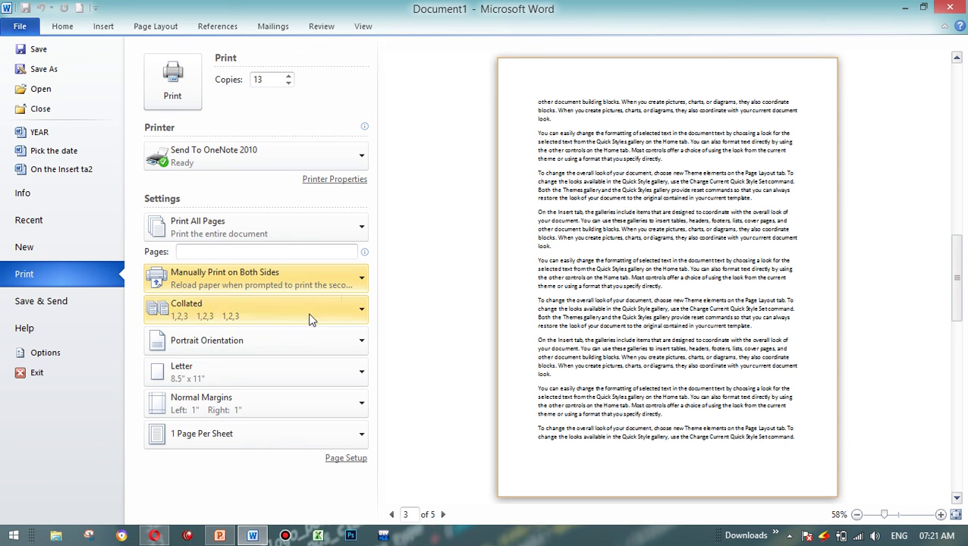
left_click(291, 278)
left_click(291, 311)
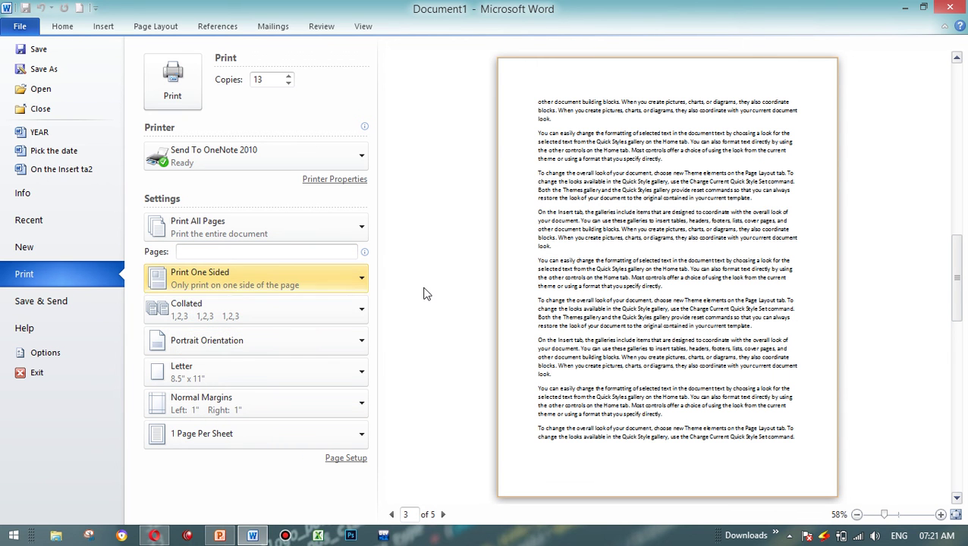
Step: Review the collation and page orientation options for printing, and set the paper size to A4
left_click(299, 316)
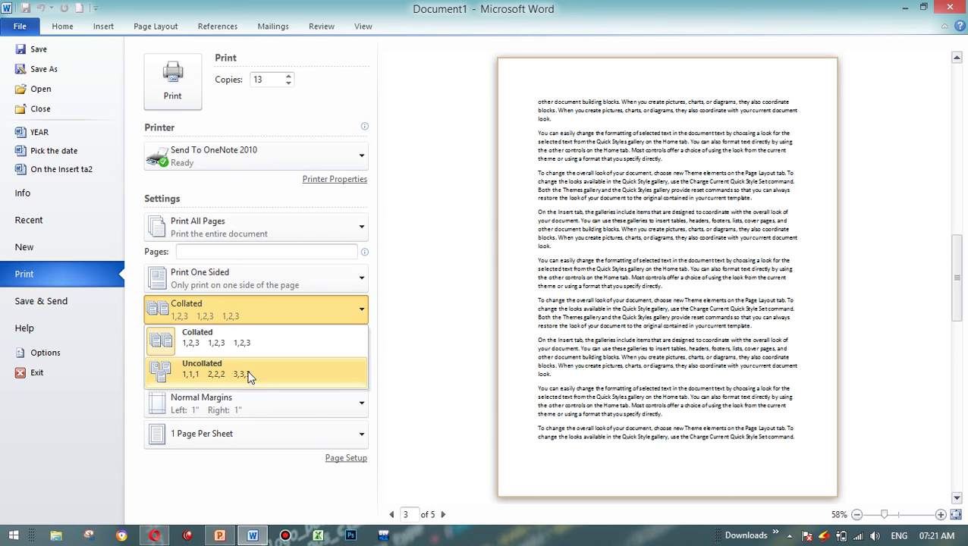
left_click(400, 348)
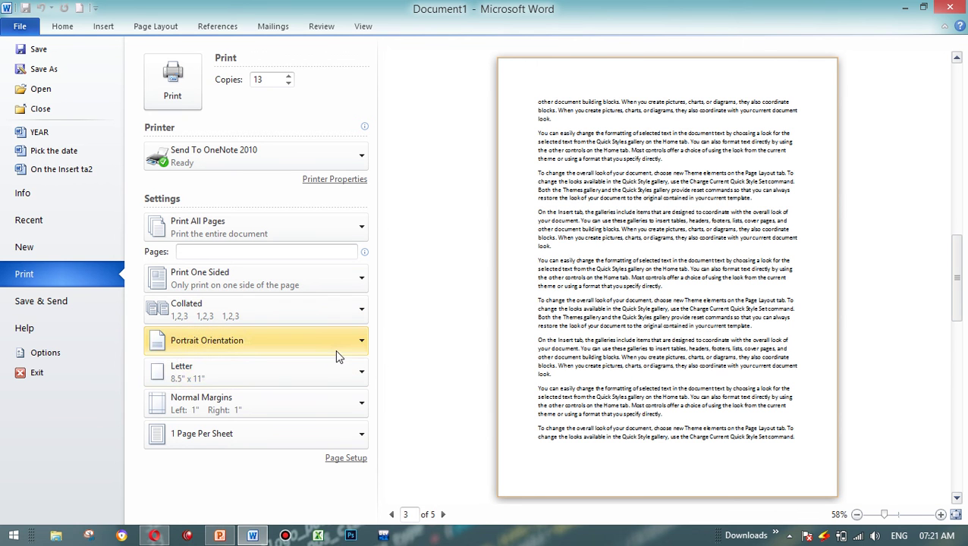
left_click(338, 357)
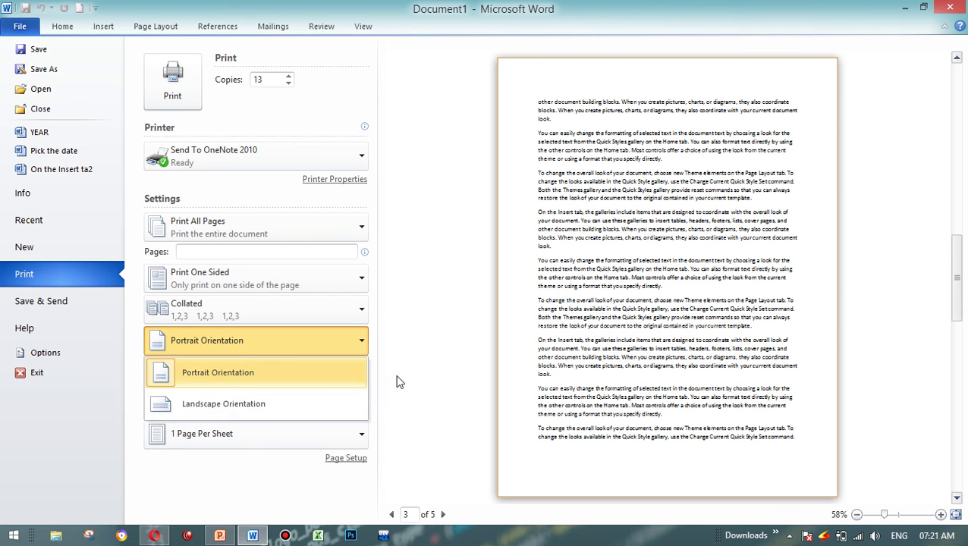
left_click(331, 371)
left_click(326, 364)
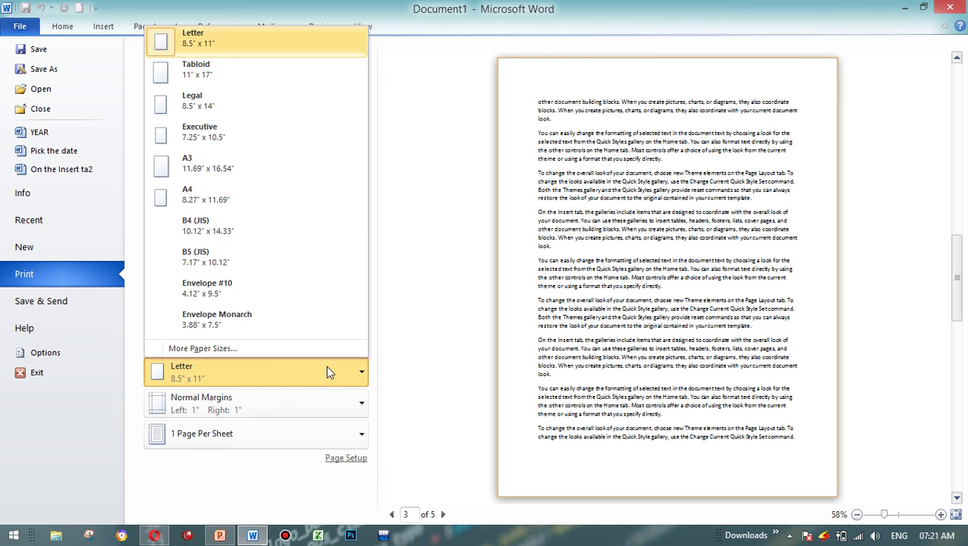
left_click(229, 199)
Step: Try the Narrow margins preset for printing, set the margins back to Normal, and look over the margin presets again
left_click(253, 408)
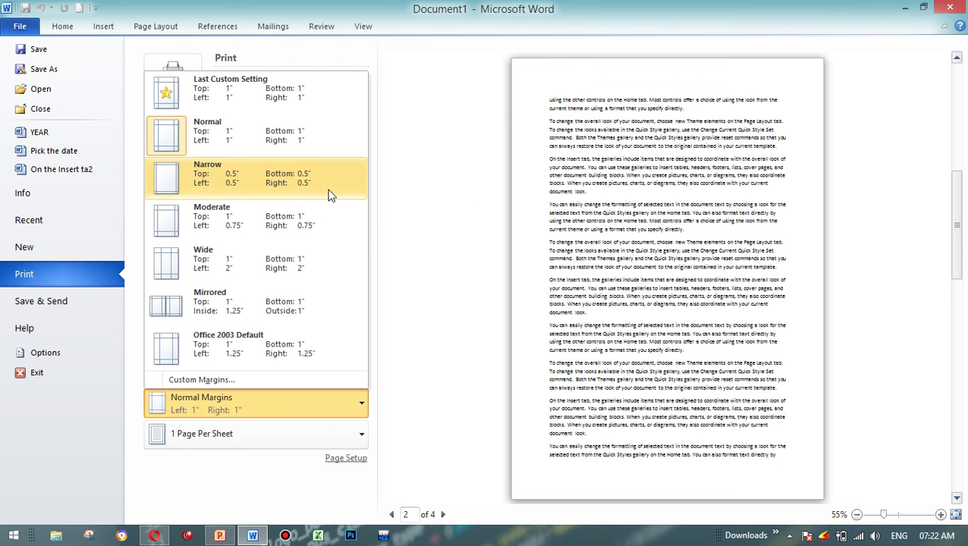
left_click(190, 188)
left_click(281, 399)
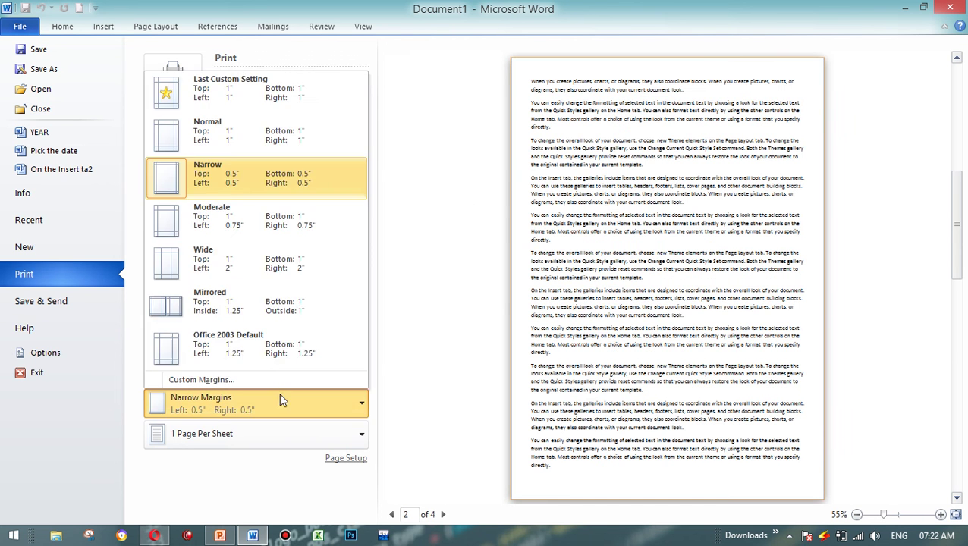
left_click(243, 126)
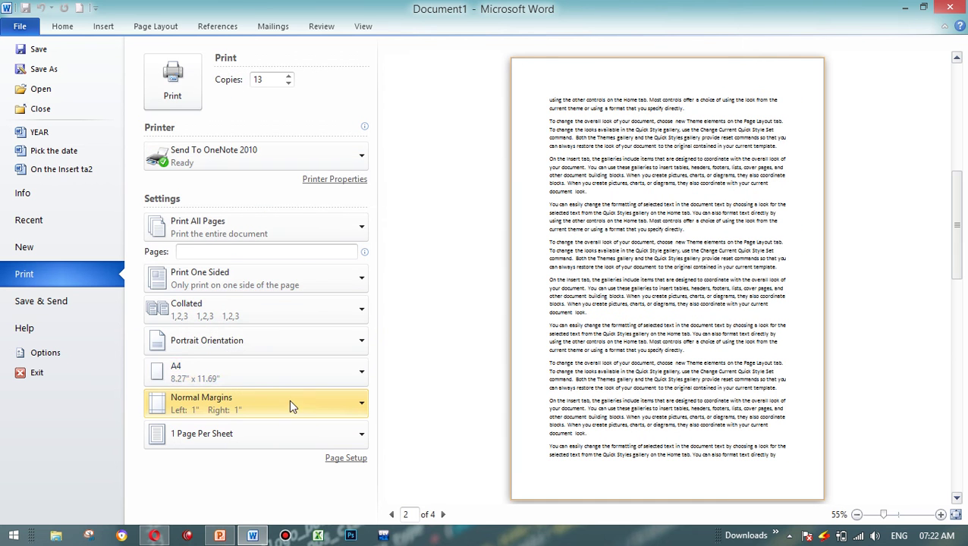
left_click(345, 402)
left_click(273, 92)
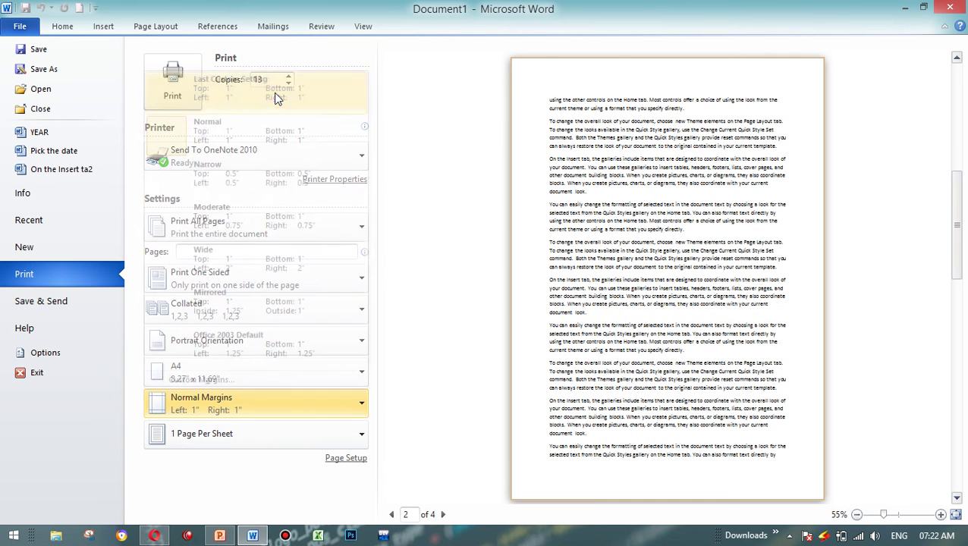
Step: Try printing 2 pages per sheet and look at several pages together in the print preview
left_click(251, 435)
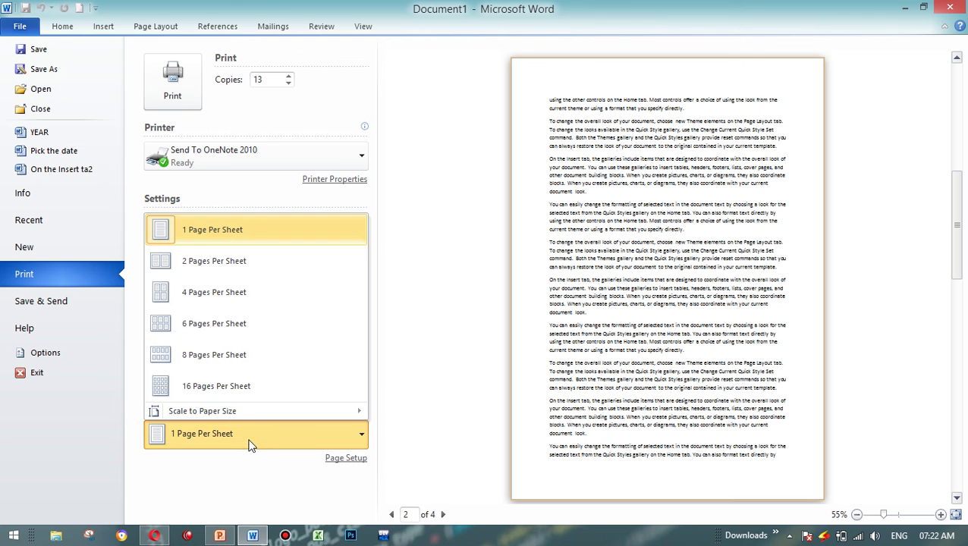
left_click(235, 263)
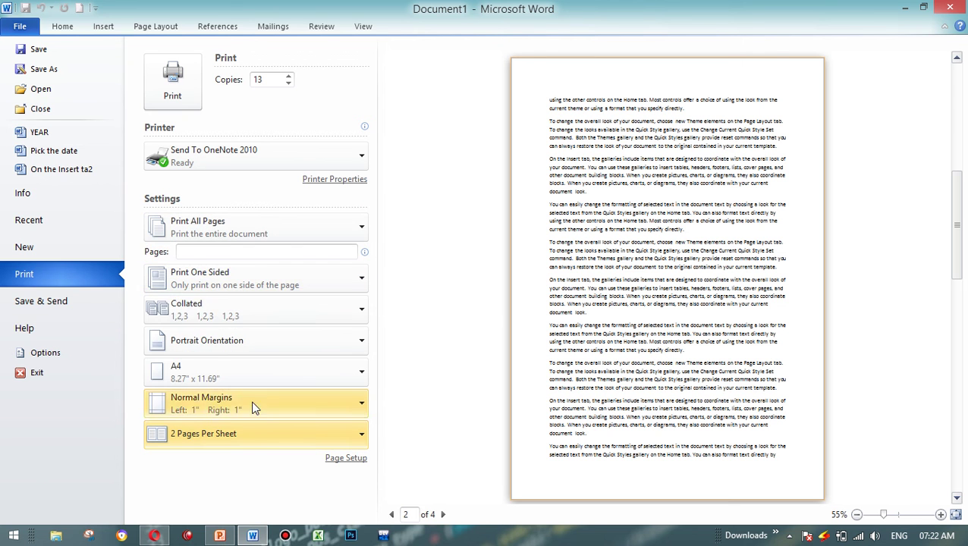
left_click(253, 437)
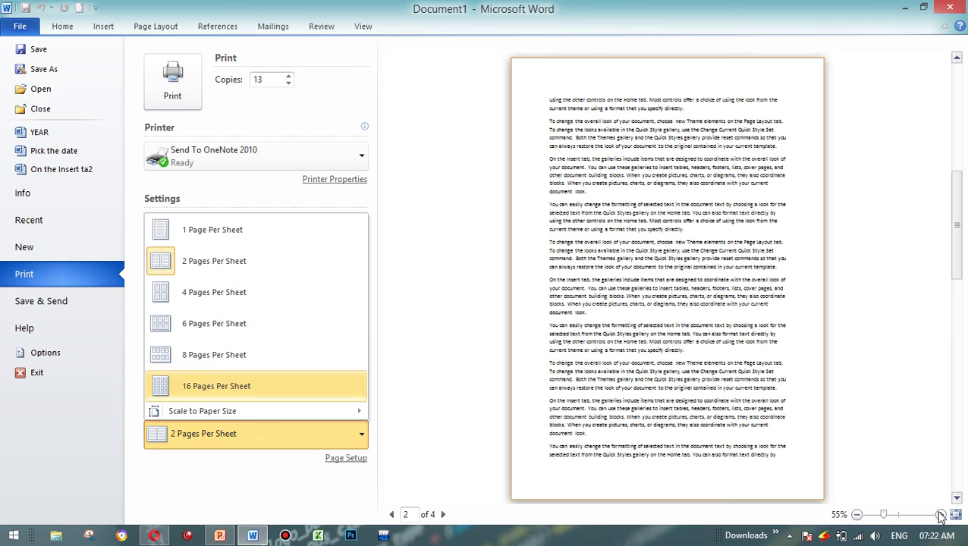
left_click(856, 515)
left_click(856, 515)
left_click(856, 515)
left_click(856, 514)
left_click(856, 515)
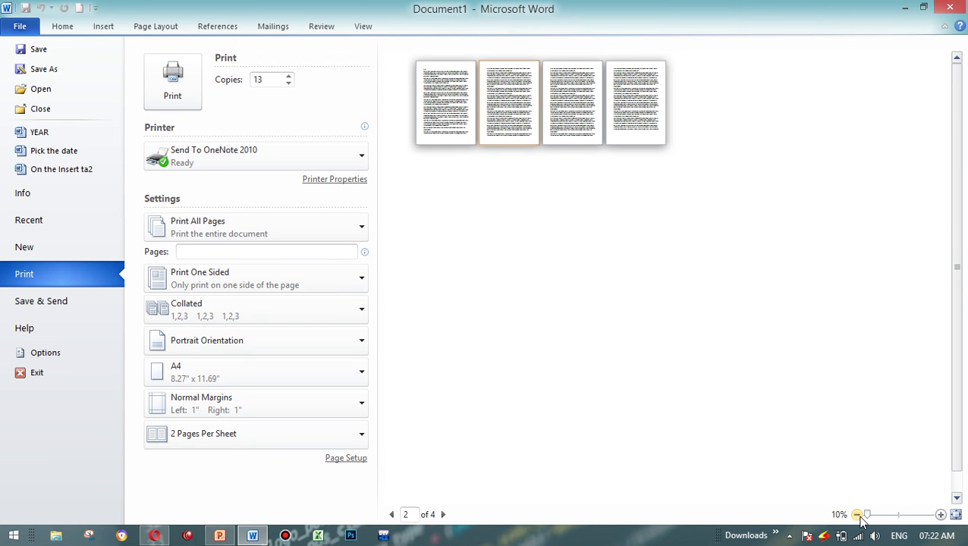
left_click(940, 515)
left_click(940, 514)
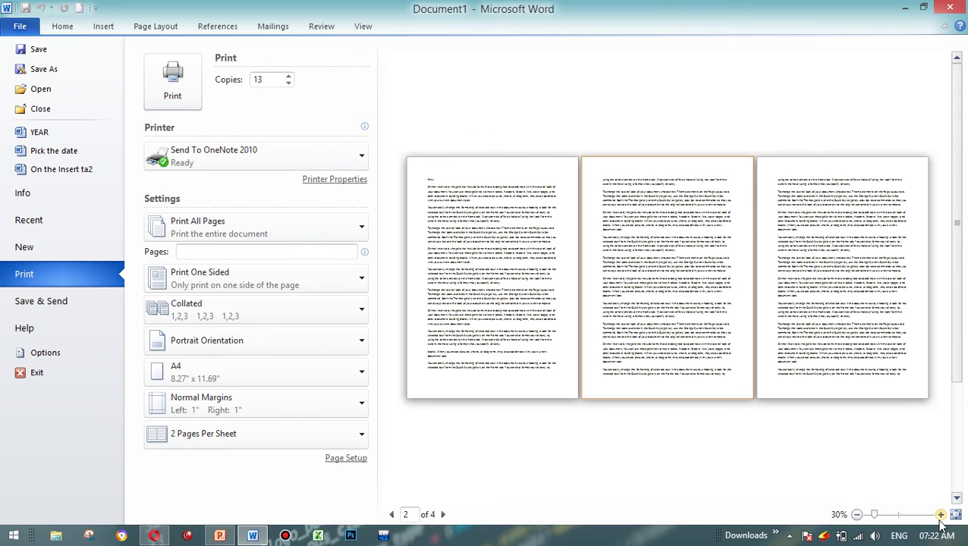
Step: Try 6 pages per sheet, and set printing to 16 pages per sheet scaled to A4 paper
left_click(300, 431)
left_click(277, 326)
left_click(301, 433)
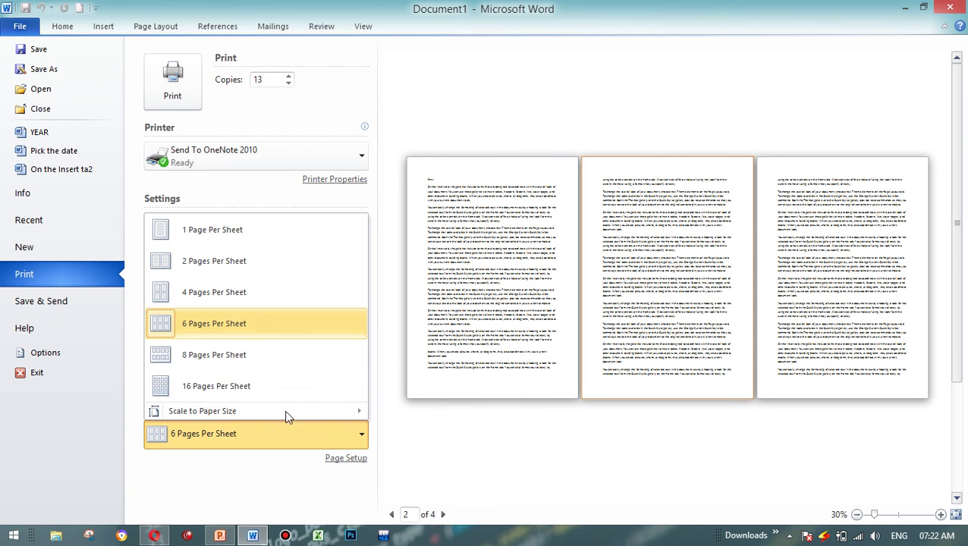
left_click(255, 372)
left_click(270, 445)
mouse_move(260, 422)
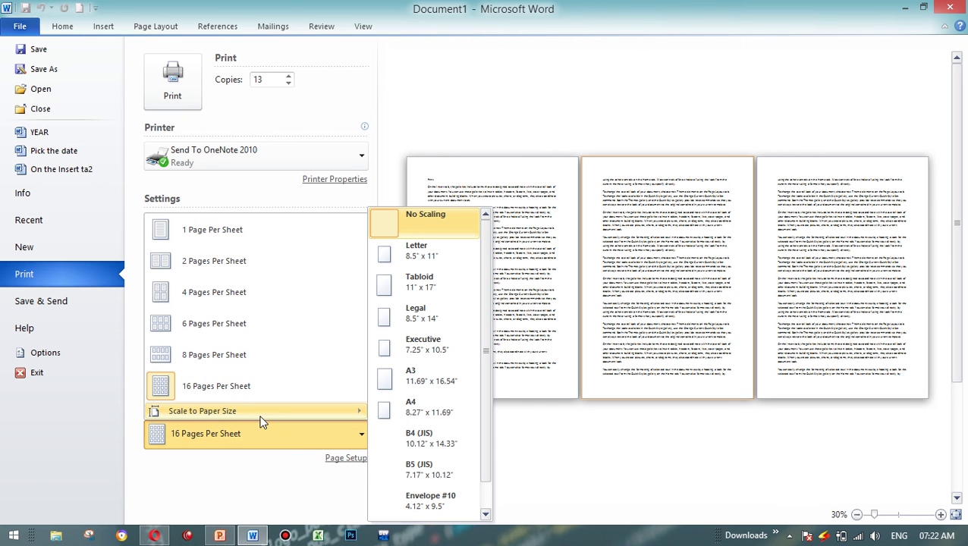
left_click(415, 405)
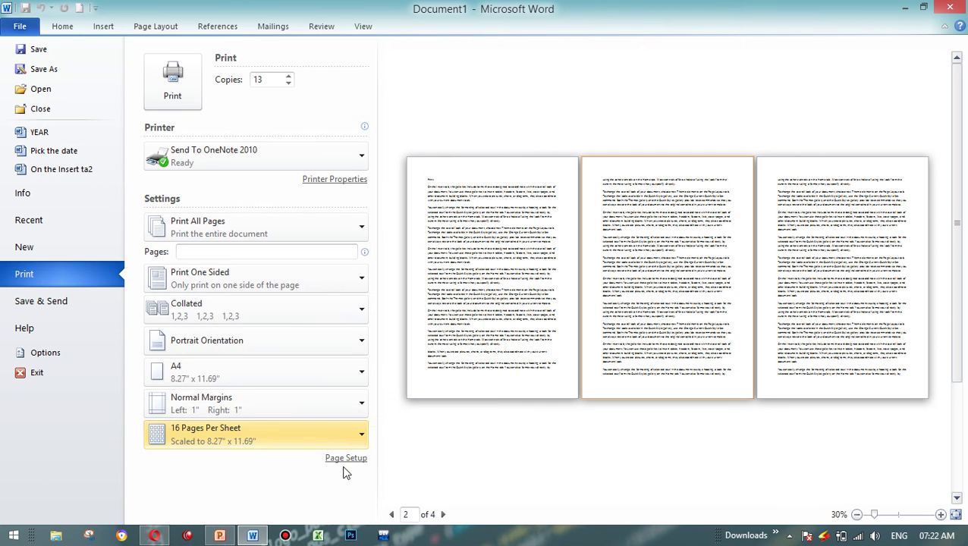
left_click(341, 460)
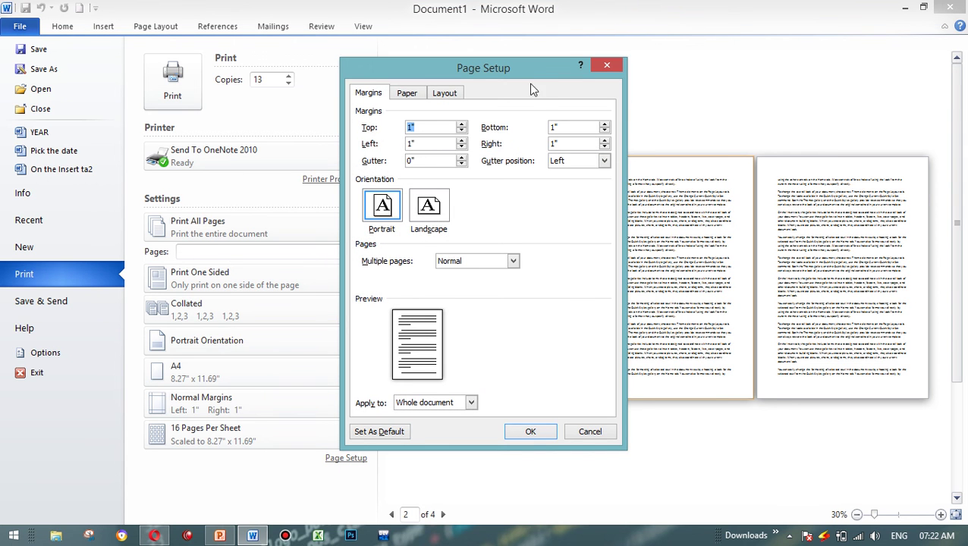
left_click_drag(528, 72, 436, 59)
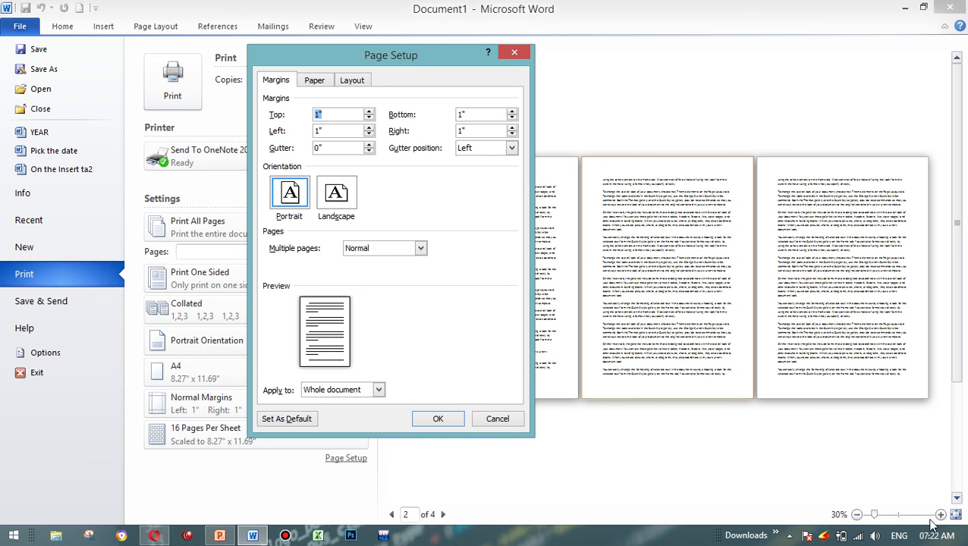
left_click(498, 419)
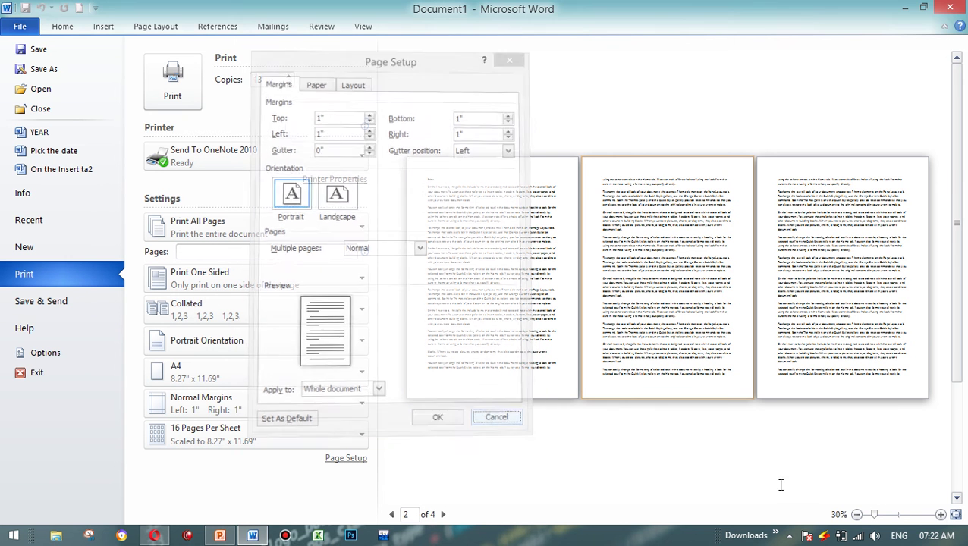
Step: Show a single page in the print preview and set the top margin to 1.5" in Page Setup
left_click(938, 515)
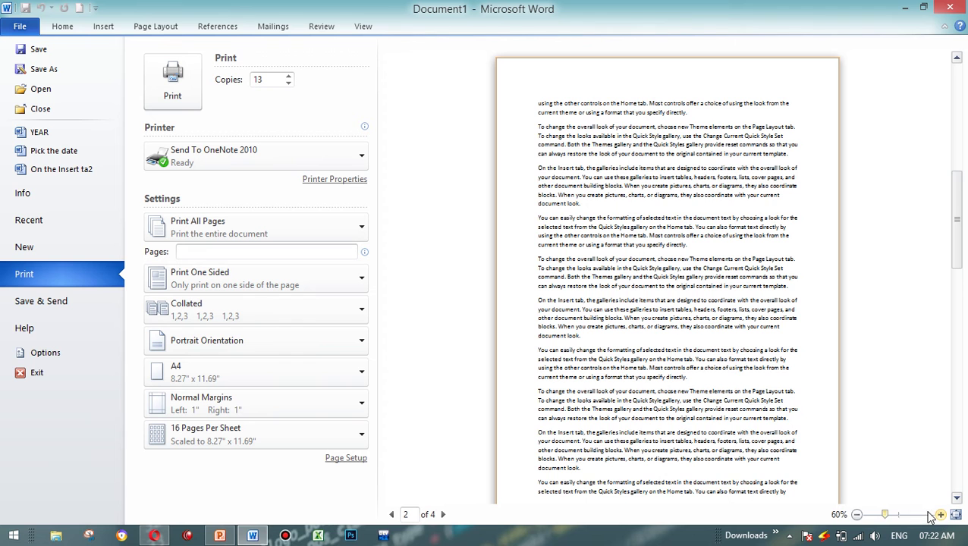
left_click(856, 514)
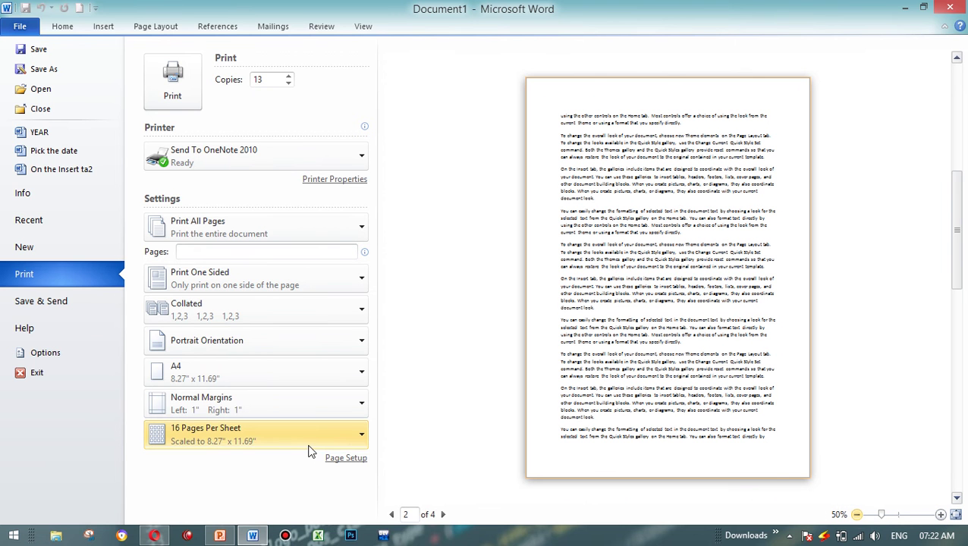
left_click(365, 458)
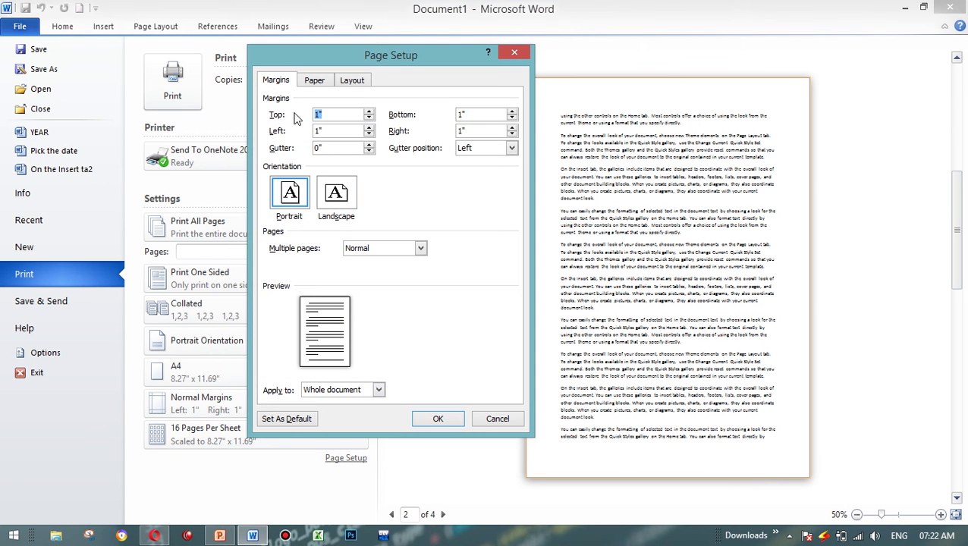
left_click(369, 112)
left_click(370, 113)
left_click(369, 112)
left_click(370, 112)
left_click(369, 112)
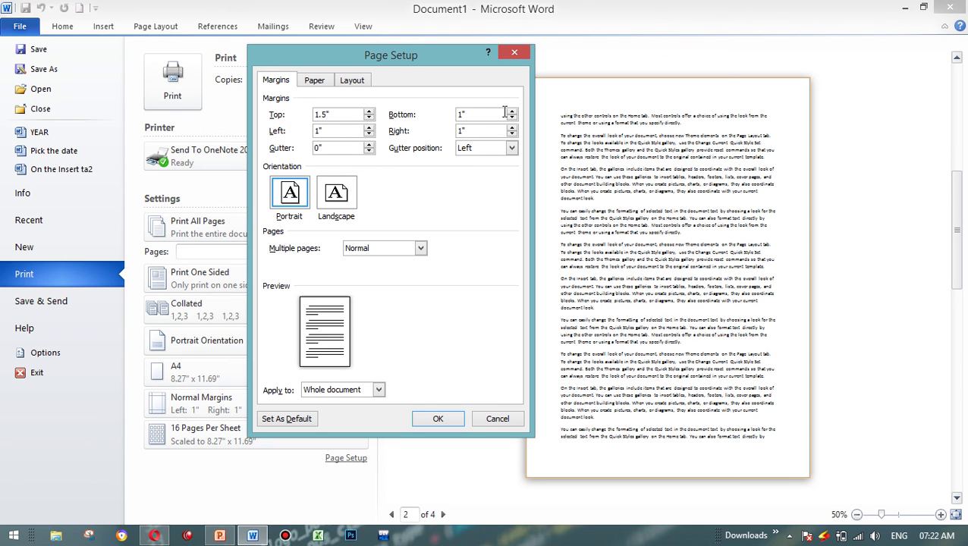
Step: Set the bottom, left and right margins to 1.5" and apply them to the whole document
left_click(512, 111)
left_click(512, 111)
left_click(512, 112)
left_click(370, 127)
left_click(370, 126)
left_click(370, 127)
left_click(370, 127)
left_click(370, 127)
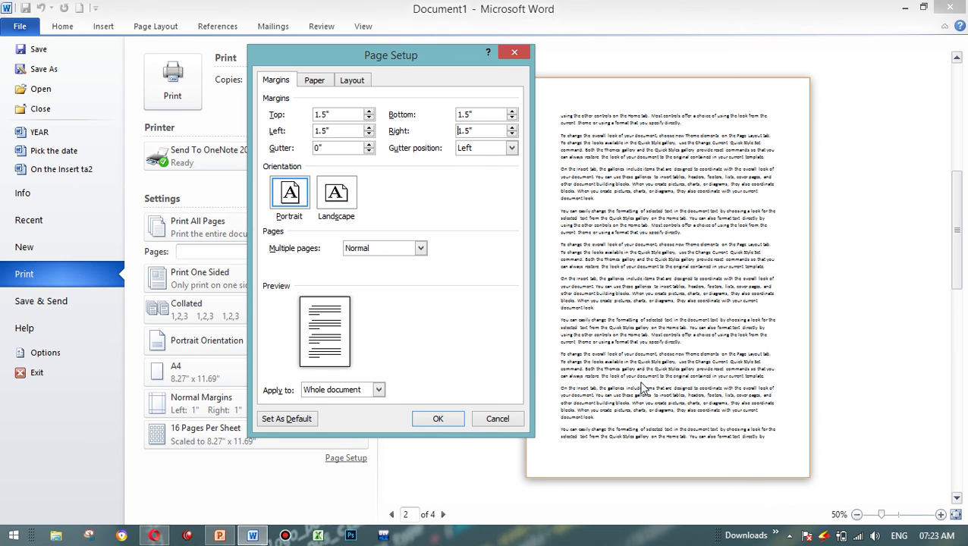
left_click(439, 417)
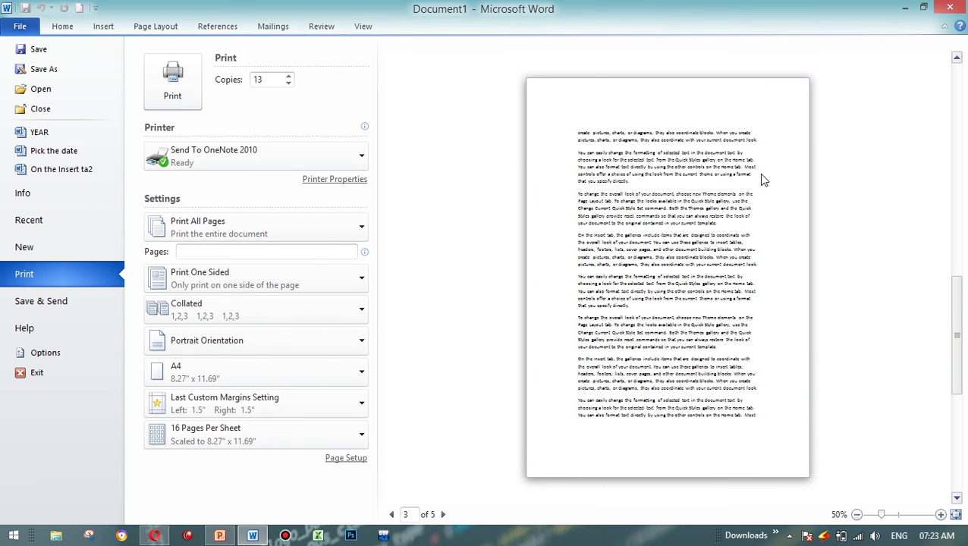
Step: Set the page gutter to 0.5" in Page Setup and apply it to the document
left_click(347, 458)
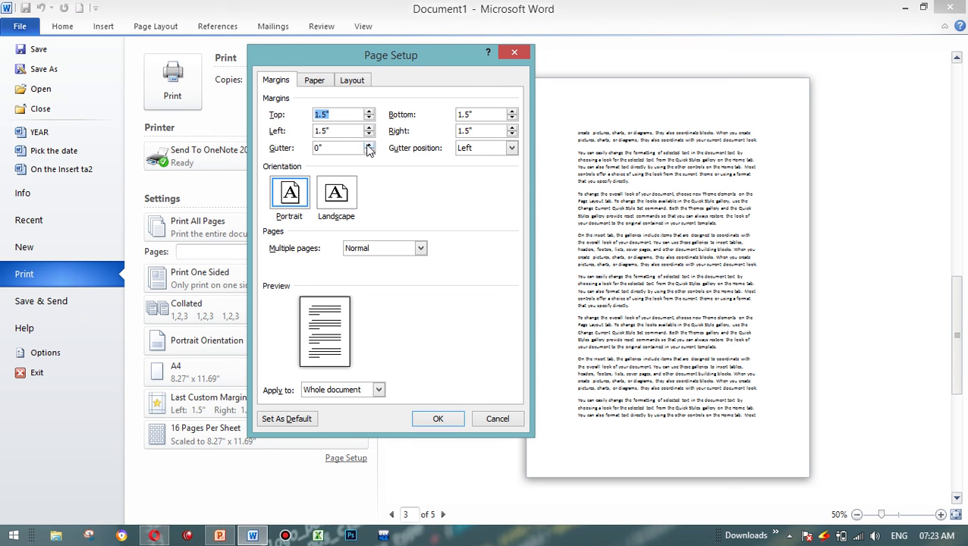
left_click(368, 144)
left_click(369, 145)
left_click(369, 145)
left_click(369, 145)
left_click(448, 419)
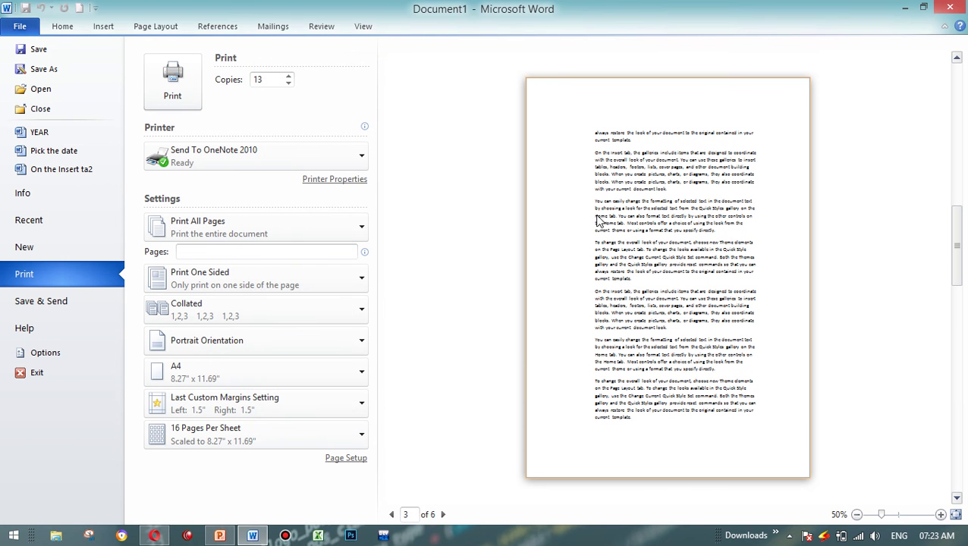
Step: Reopen Page Setup and increase the gutter to 1.4"
left_click(348, 457)
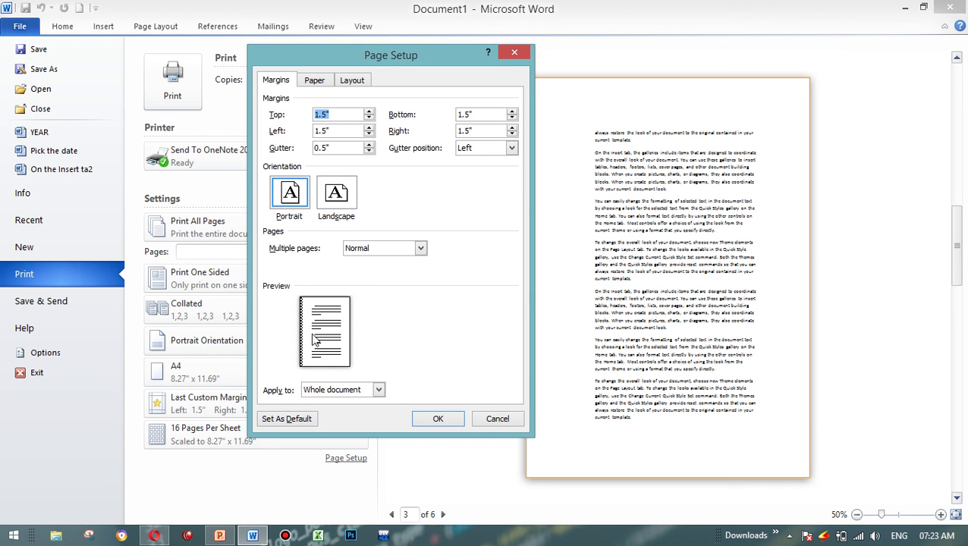
left_click(368, 144)
left_click(368, 144)
left_click(368, 144)
left_click(368, 144)
left_click(369, 144)
left_click(368, 144)
left_click(369, 144)
left_click(369, 144)
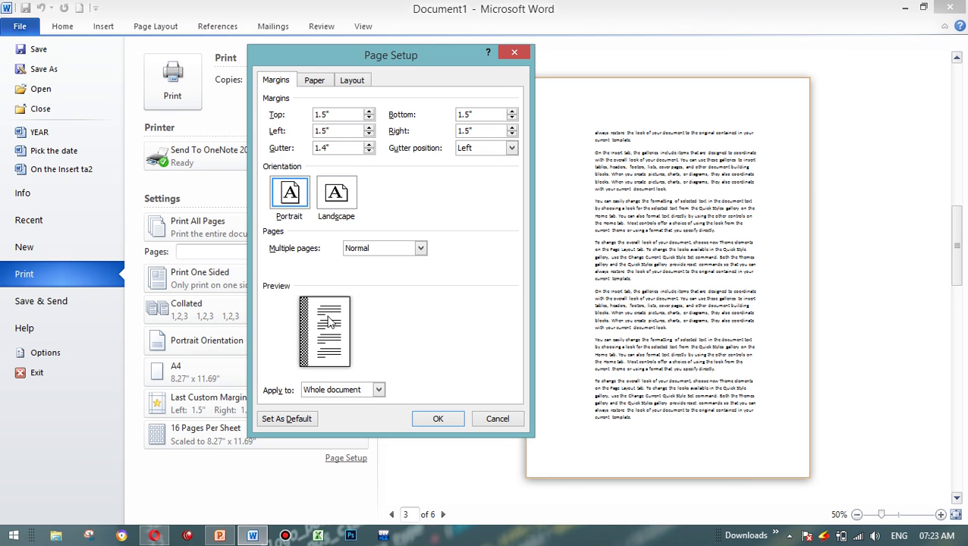
Step: Try Landscape orientation and the Mirror margins option, and set the multiple pages layout to Book fold
left_click(335, 192)
left_click(290, 192)
left_click(377, 248)
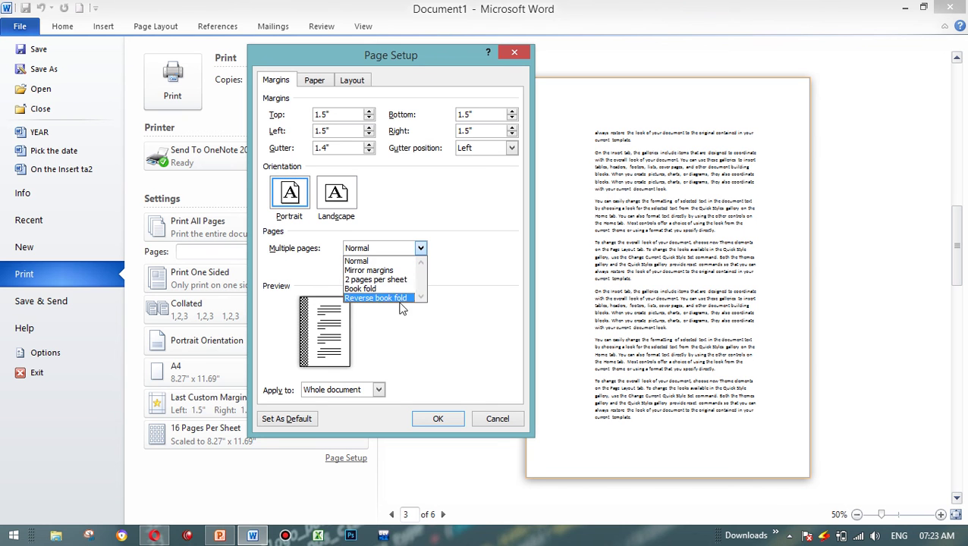
left_click(372, 269)
left_click(395, 249)
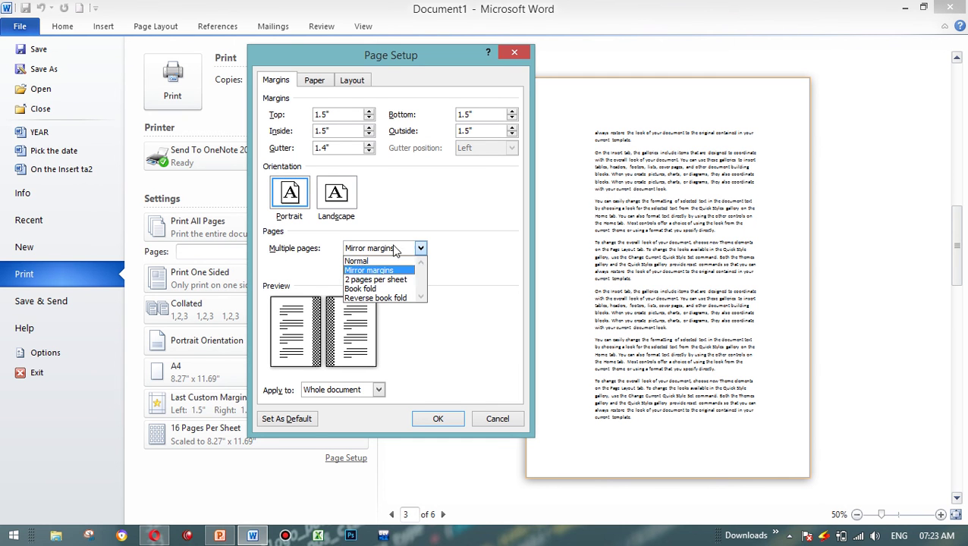
left_click(395, 289)
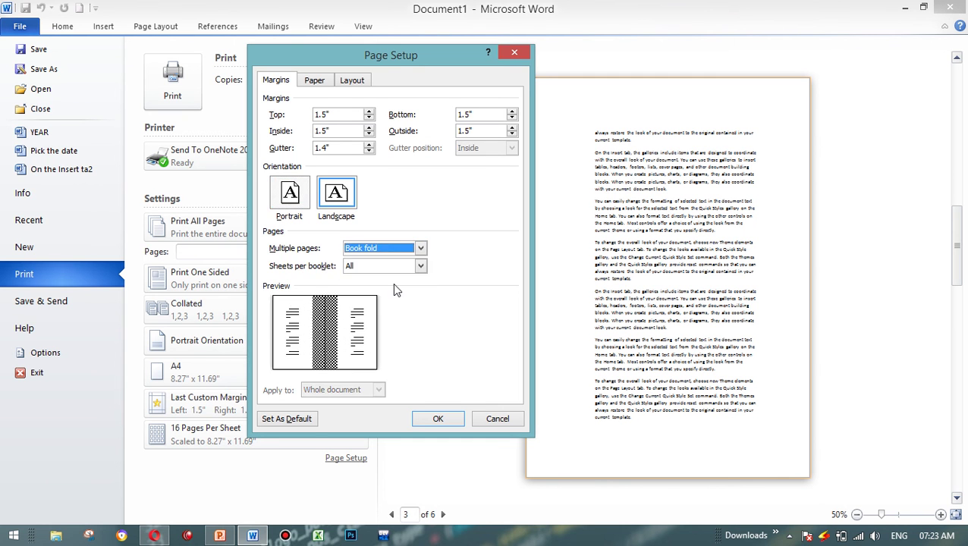
Step: Try 8 sheets per booklet, set the sheets per booklet to Auto, and apply the page setup
left_click(374, 270)
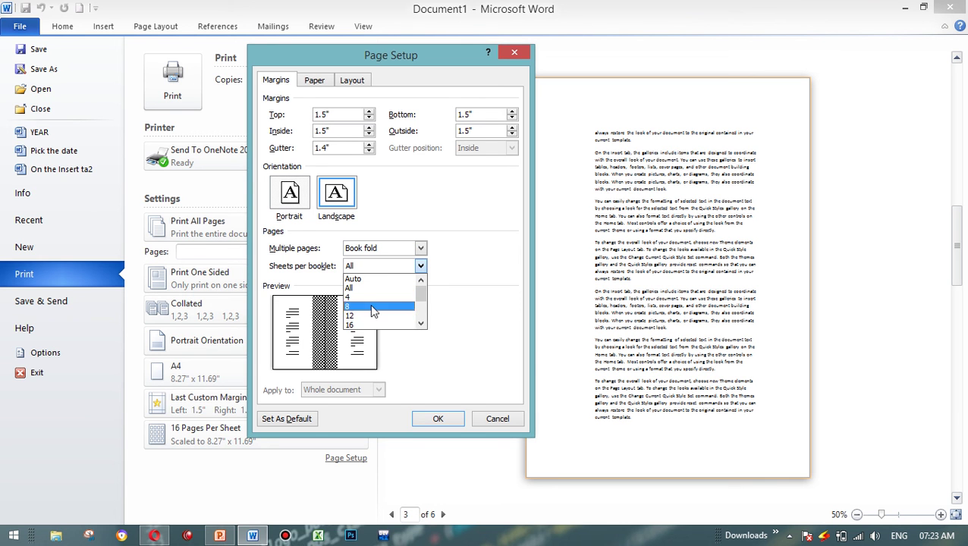
left_click(370, 306)
left_click(373, 269)
left_click(371, 277)
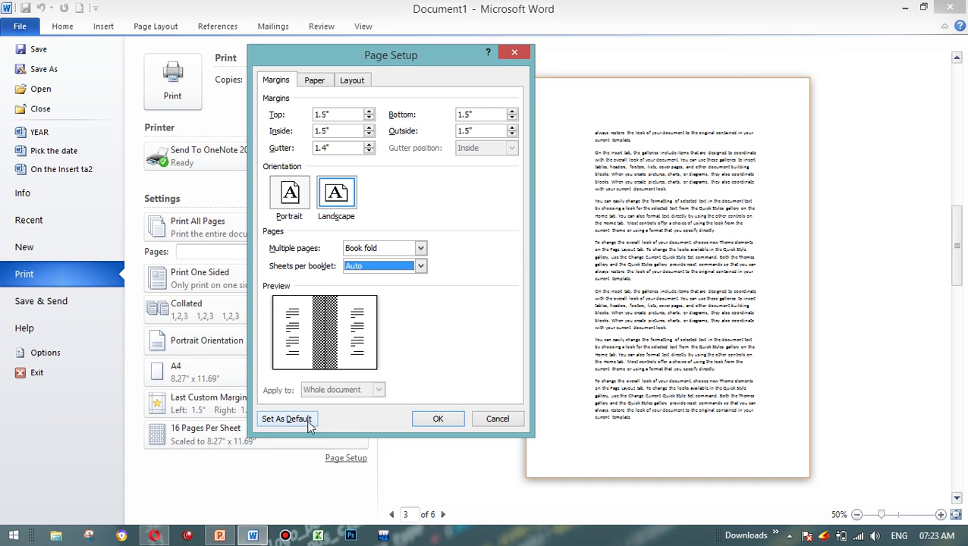
left_click(432, 422)
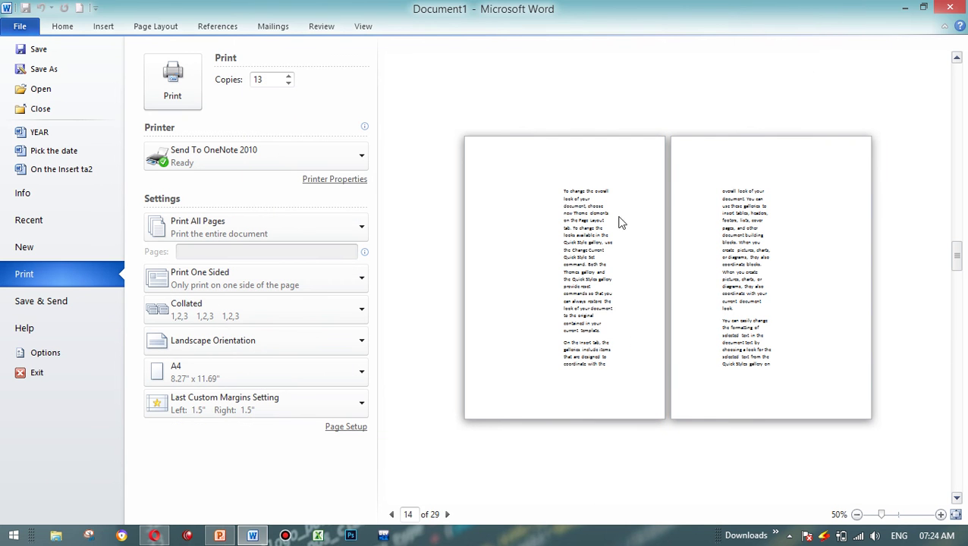